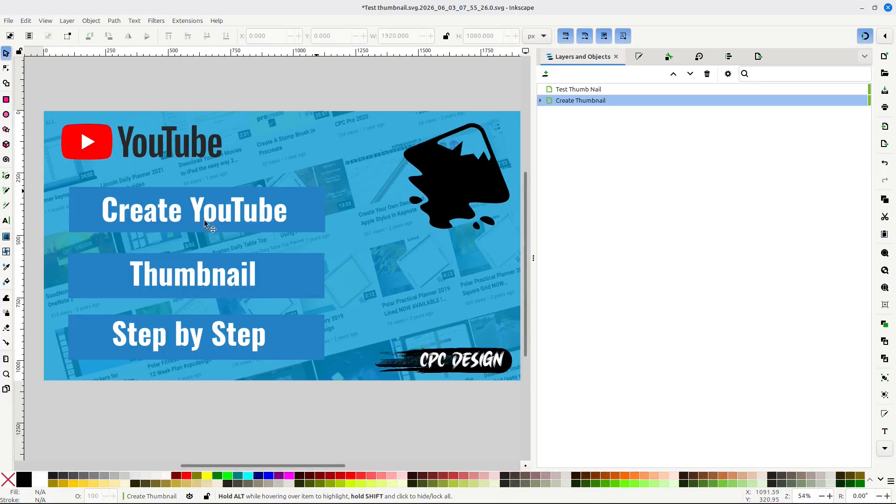
- Hide the Create Thumbnail layer so only the blank page remains
{"action": "mouse_move", "coordinate": [842, 102]}
{"action": "left_click", "coordinate": [851, 101]}
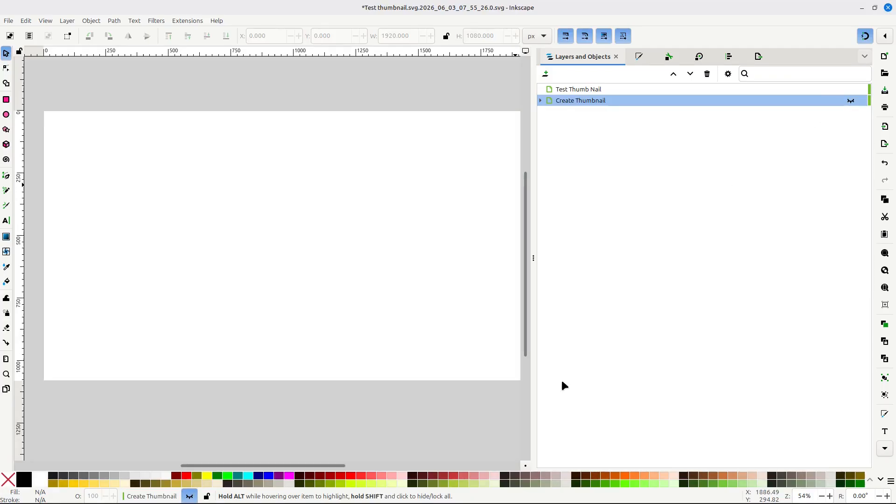
- Switch to the web browser, view the GNU/Linux download options for Inkscape 1.4.4, and return to Inkscape
{"action": "mouse_move", "coordinate": [378, 502]}
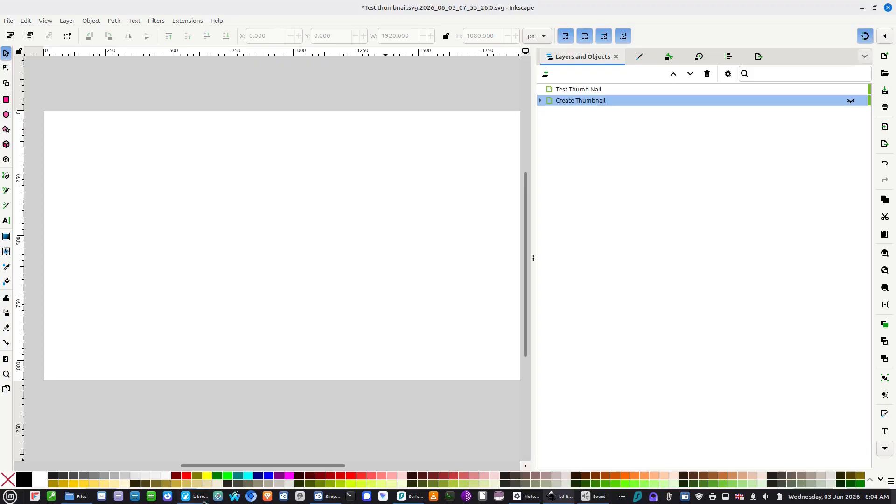
{"action": "left_click", "coordinate": [169, 456]}
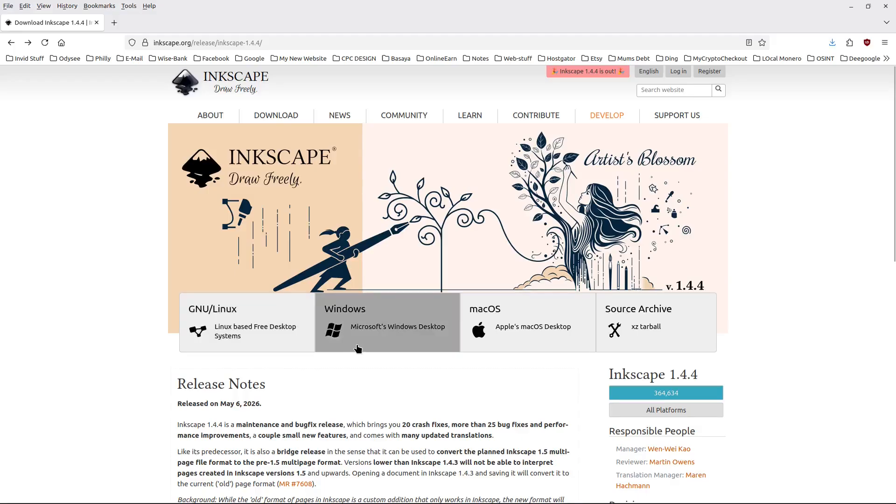
{"action": "left_click", "coordinate": [255, 329]}
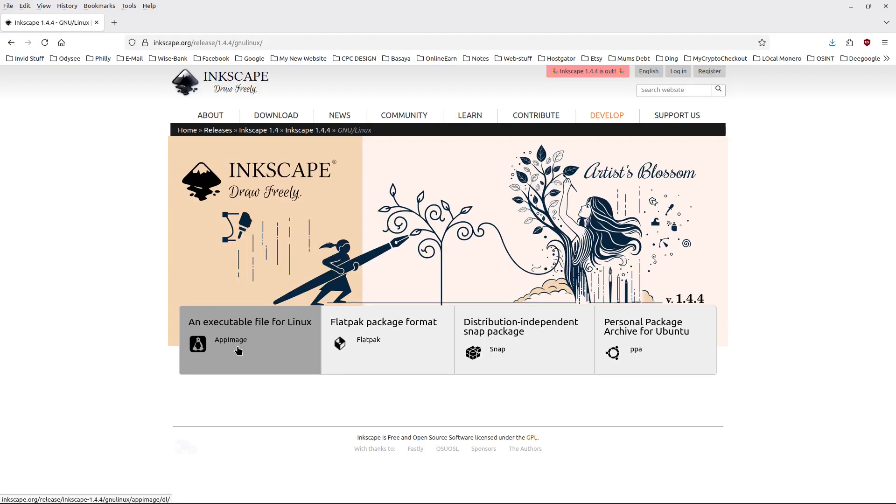
{"action": "left_click", "coordinate": [852, 7]}
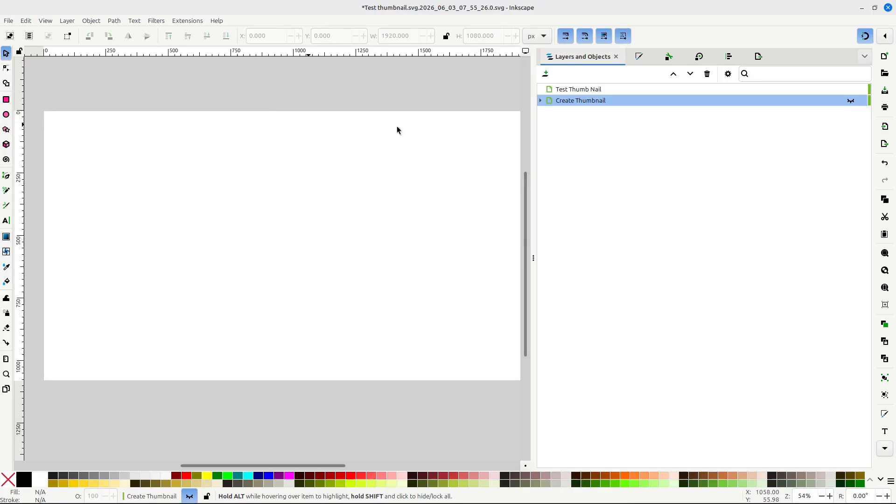
- Create a new document from the Video HD 1080p template (1920 × 1080 px)
{"action": "left_click", "coordinate": [8, 21]}
{"action": "left_click", "coordinate": [45, 20]}
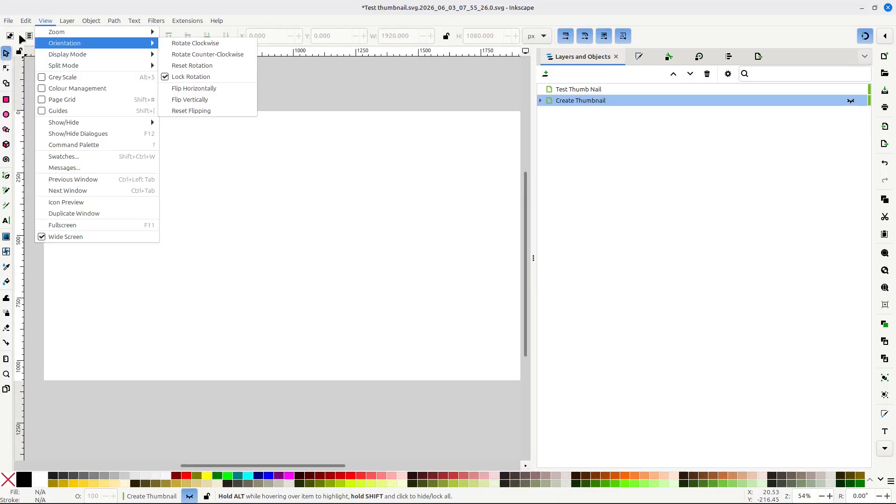
{"action": "mouse_move", "coordinate": [8, 21]}
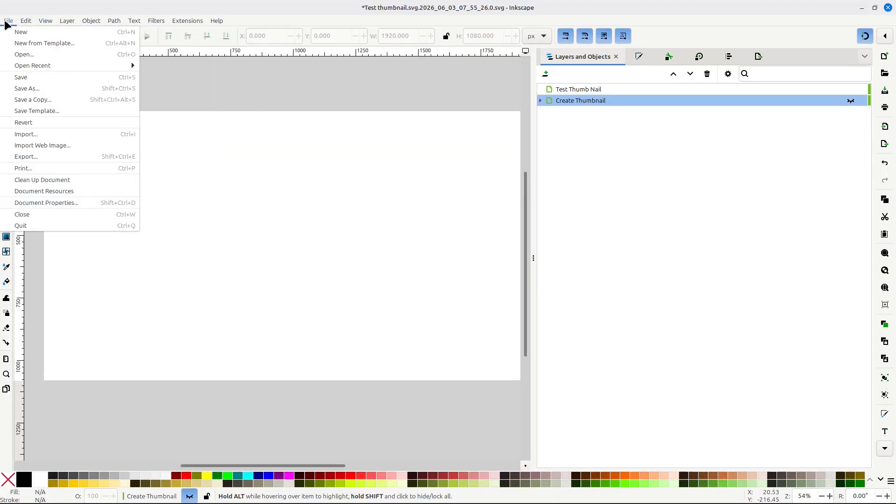
{"action": "left_click", "coordinate": [29, 49]}
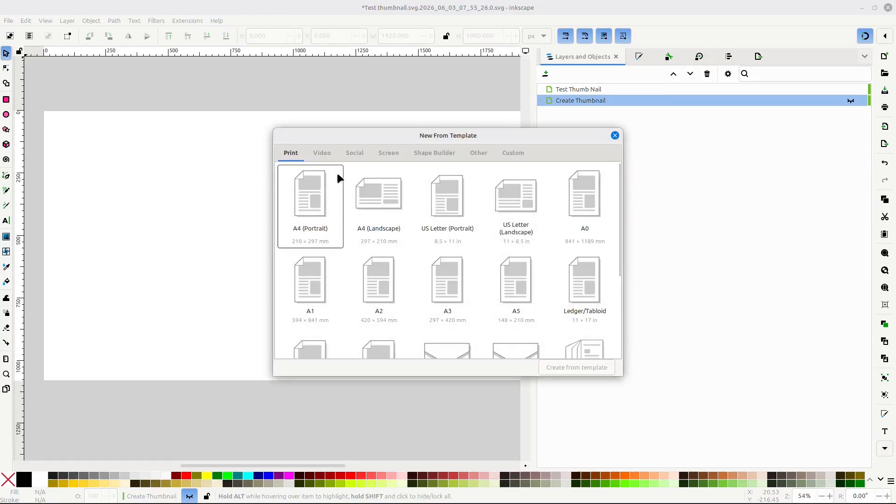
{"action": "left_click", "coordinate": [324, 154]}
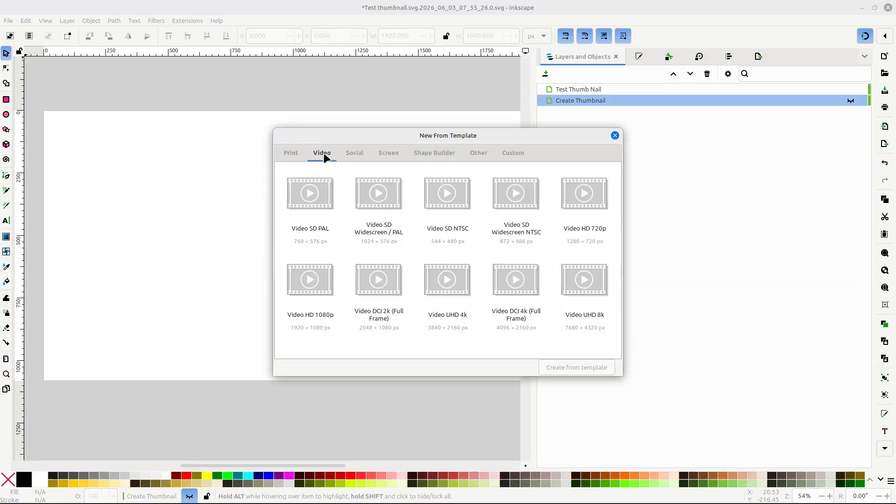
{"action": "left_click", "coordinate": [388, 153]}
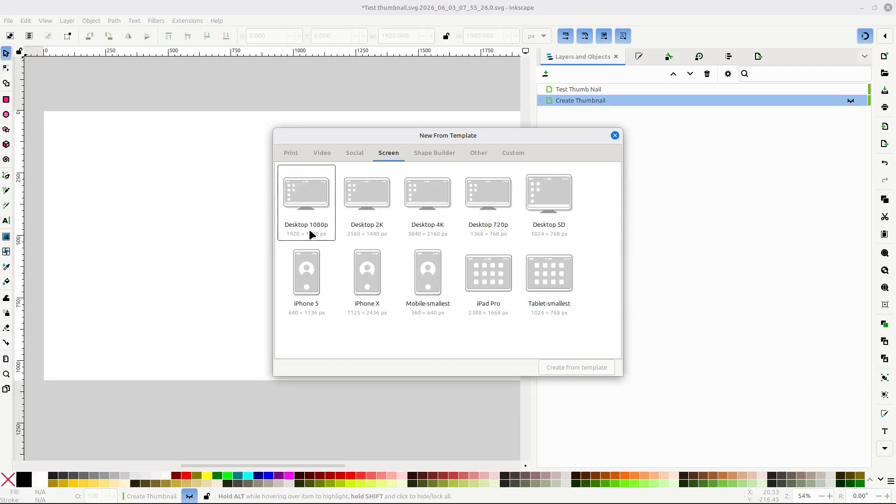
{"action": "left_click", "coordinate": [316, 153]}
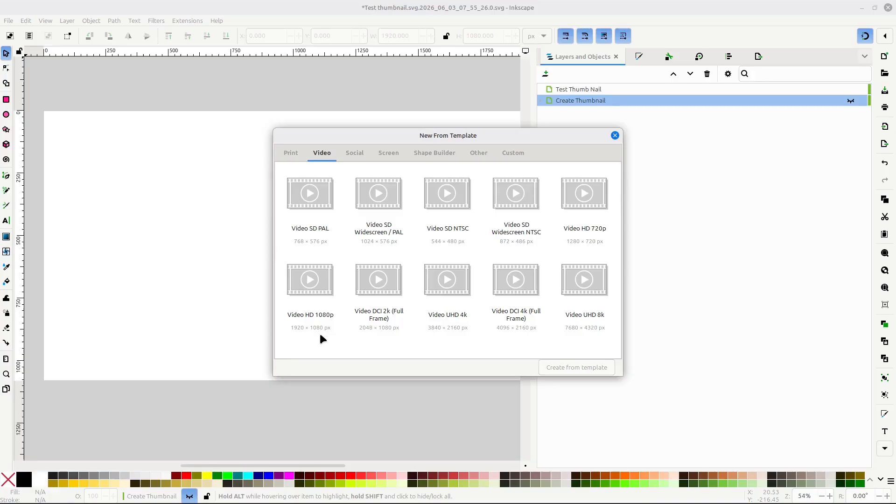
{"action": "left_click", "coordinate": [311, 286]}
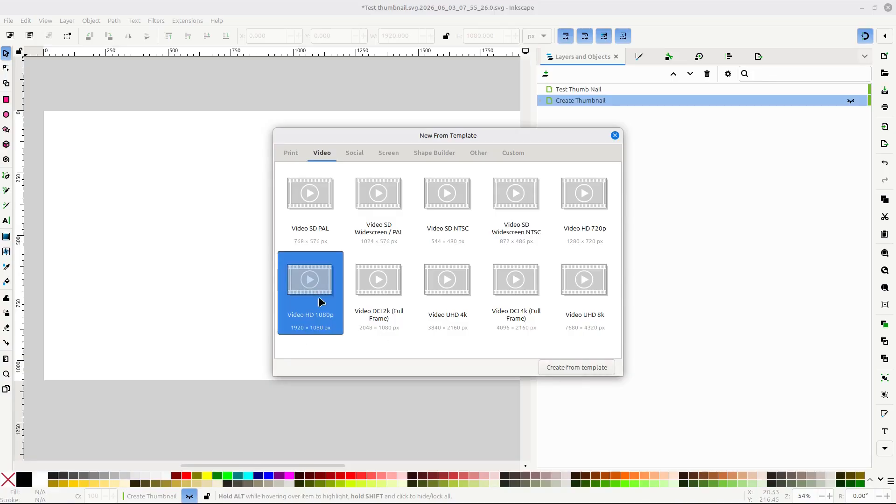
{"action": "left_click", "coordinate": [579, 366]}
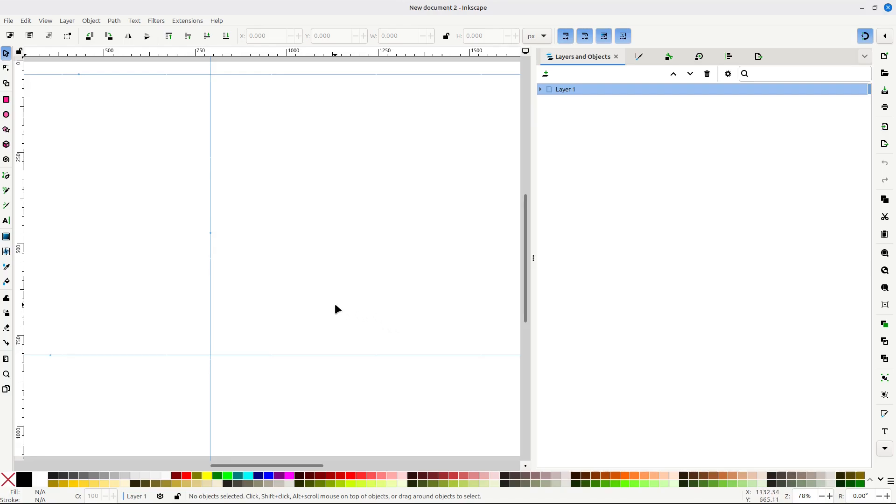
- Hide the guides in the new document
{"action": "scroll", "coordinate": [338, 308], "scroll_direction": "up", "scroll_amount": 5}
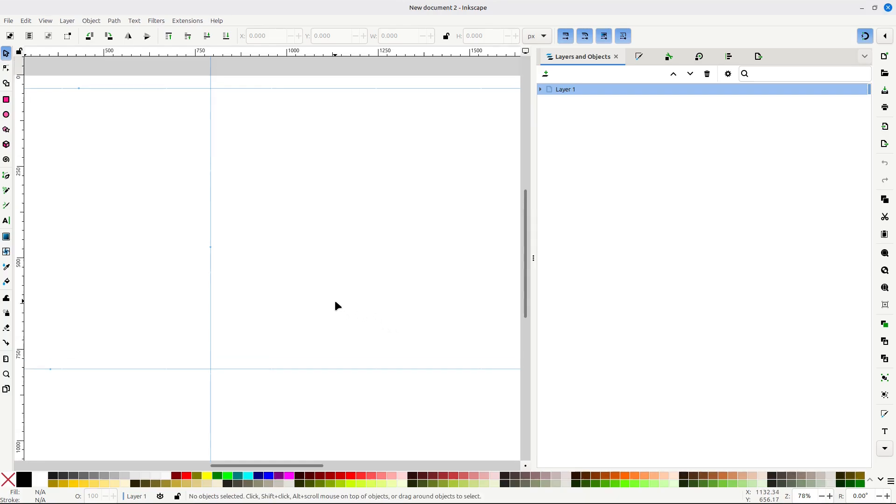
{"action": "scroll", "coordinate": [338, 307], "scroll_direction": "down", "scroll_amount": 3}
{"action": "key", "text": "super"}
{"action": "left_click", "coordinate": [423, 234]}
{"action": "scroll", "coordinate": [353, 247], "scroll_direction": "up", "scroll_amount": 10}
{"action": "scroll", "coordinate": [353, 247], "scroll_direction": "down", "scroll_amount": 8}
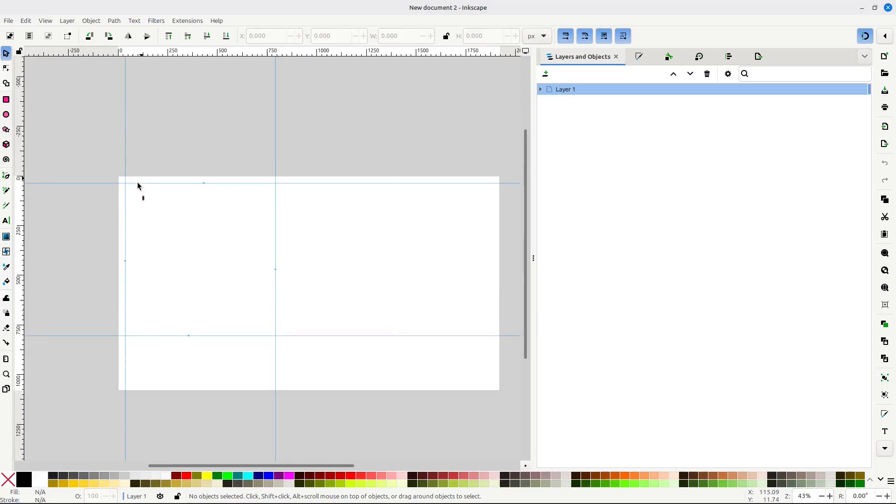
{"action": "left_click", "coordinate": [46, 21]}
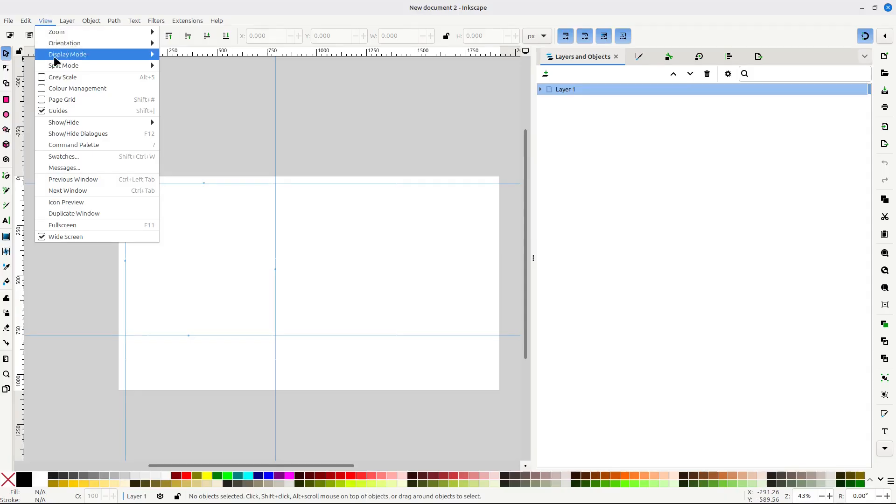
{"action": "left_click", "coordinate": [39, 112]}
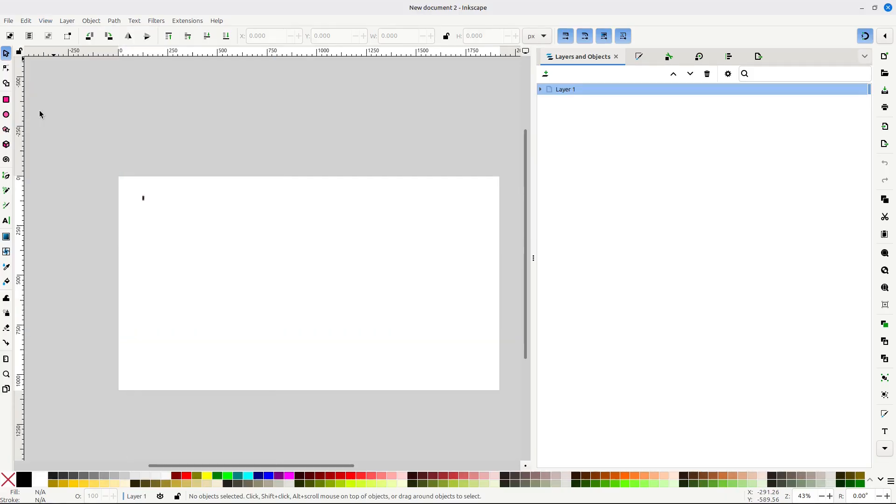
- Give the canvas more room beside the layers list and delete the template's tiny rectangle near the page's upper-left corner
{"action": "left_click_drag", "start_coordinate": [537, 258], "coordinate": [686, 274]}
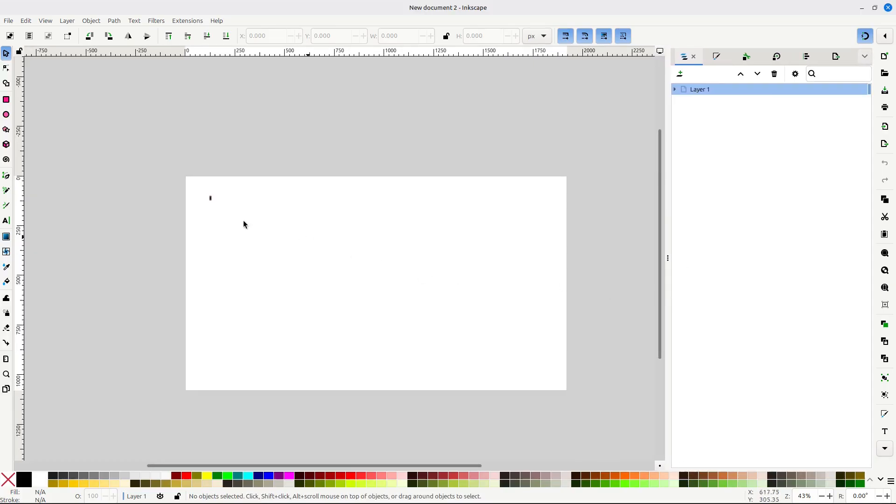
{"action": "left_click", "coordinate": [211, 201]}
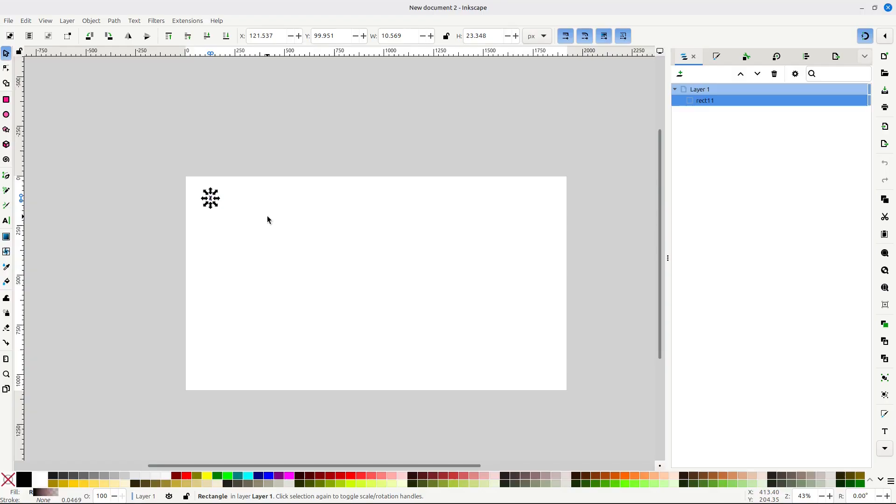
{"action": "key", "text": "Delete"}
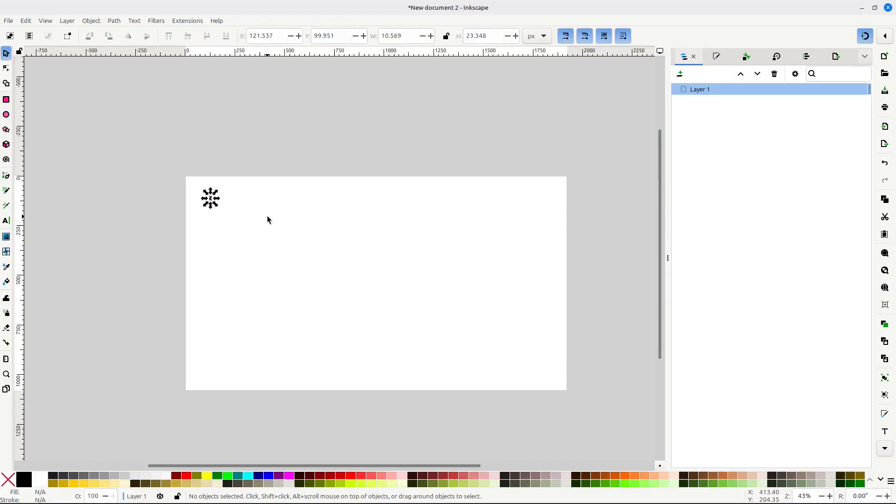
- Rename Layer 1 as "Create Youtube Thumb Nail"
{"action": "left_click", "coordinate": [699, 91]}
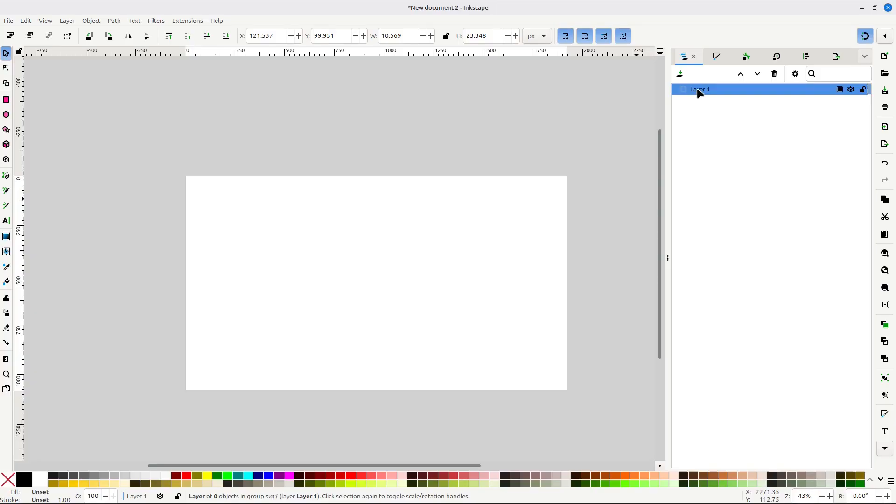
{"action": "left_click", "coordinate": [698, 89]}
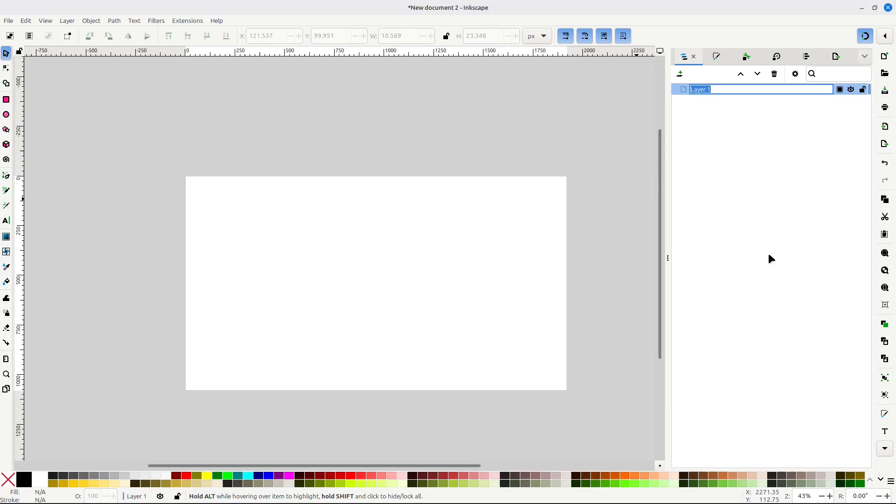
{"action": "type", "text": "Create Youtube Thumb Nail"}
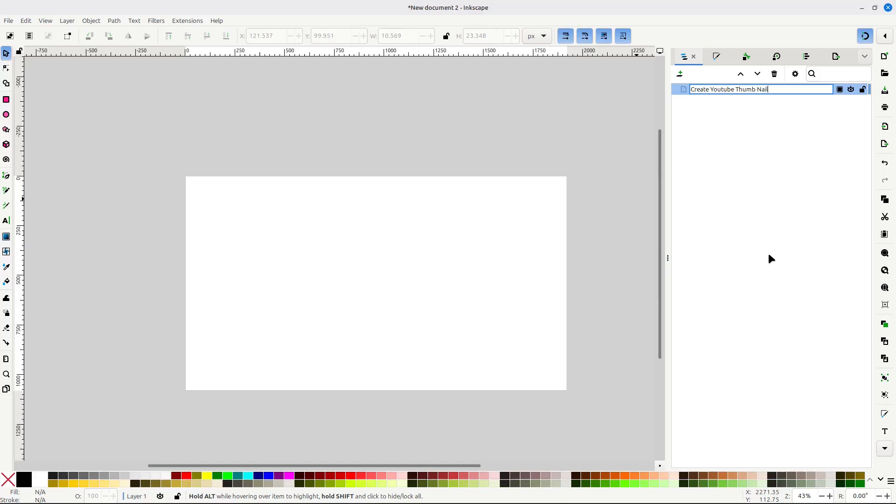
{"action": "key", "text": "Return"}
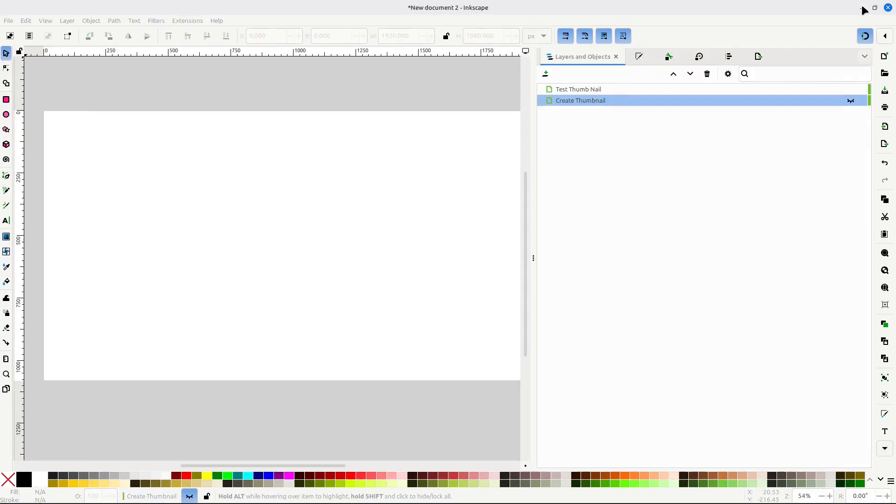
- In the test thumbnail document, widen the canvas area, briefly show the Create Thumbnail layer and hide it again
{"action": "left_click_drag", "start_coordinate": [532, 257], "coordinate": [656, 275]}
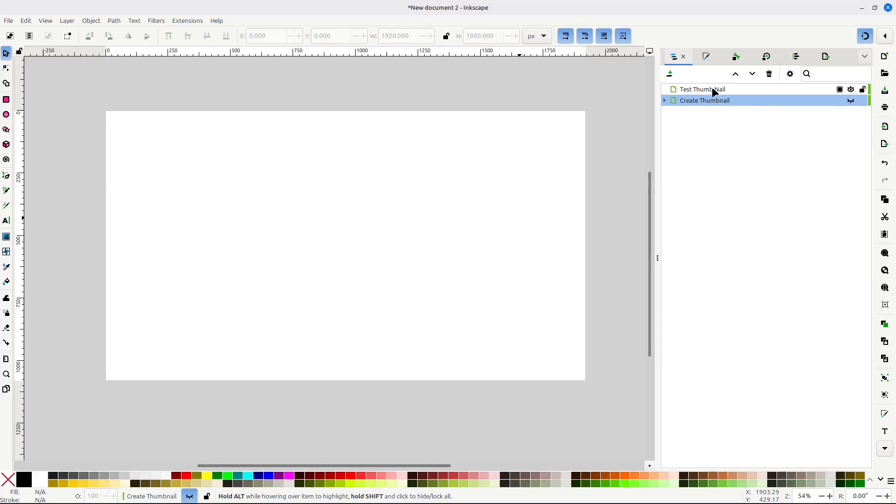
{"action": "left_click", "coordinate": [852, 100]}
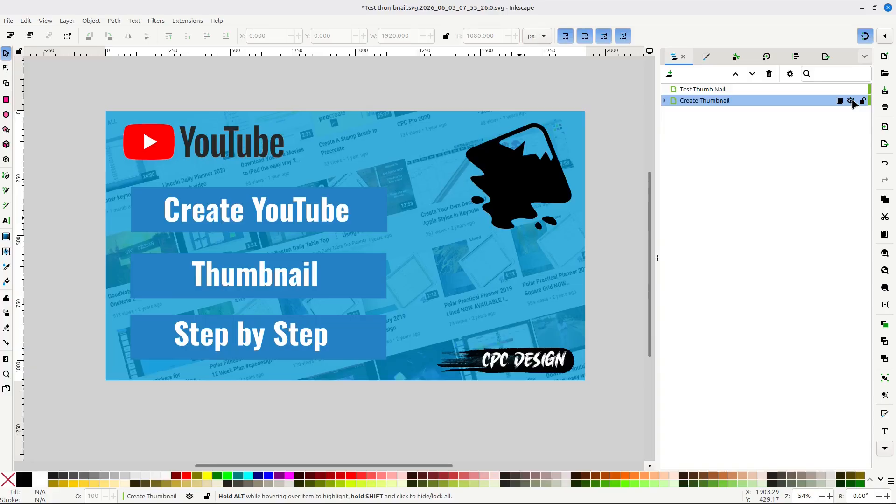
{"action": "left_click", "coordinate": [851, 100]}
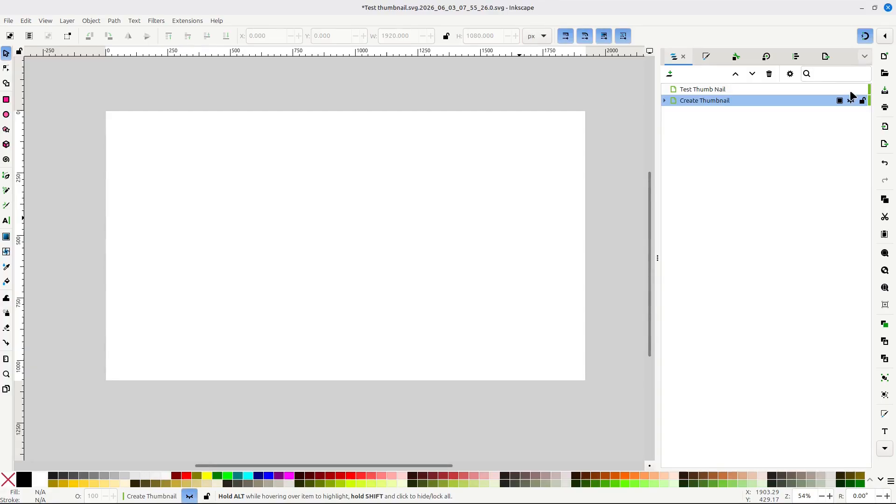
- Move the Test Thumb Nail layer below the Create Thumbnail layer
{"action": "left_click", "coordinate": [816, 88]}
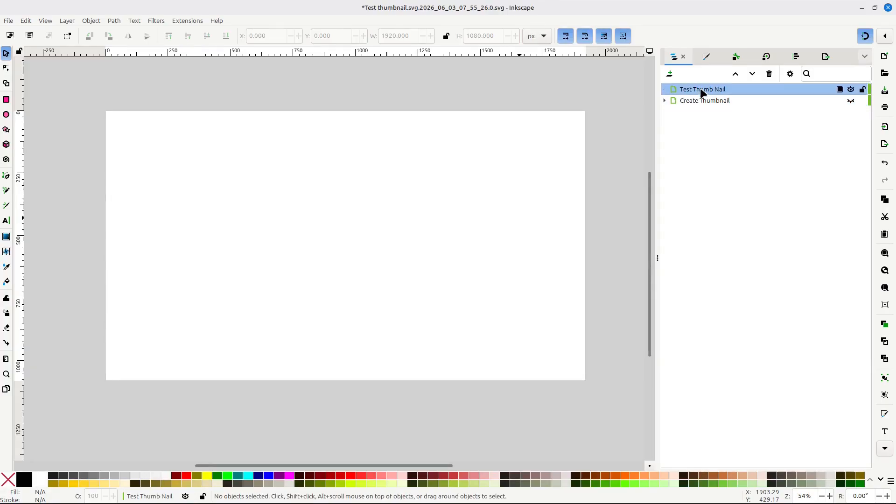
{"action": "mouse_move", "coordinate": [712, 102]}
{"action": "left_mouse_down"}
{"action": "mouse_move", "coordinate": [713, 84]}
{"action": "mouse_move", "coordinate": [718, 112]}
{"action": "left_mouse_up"}
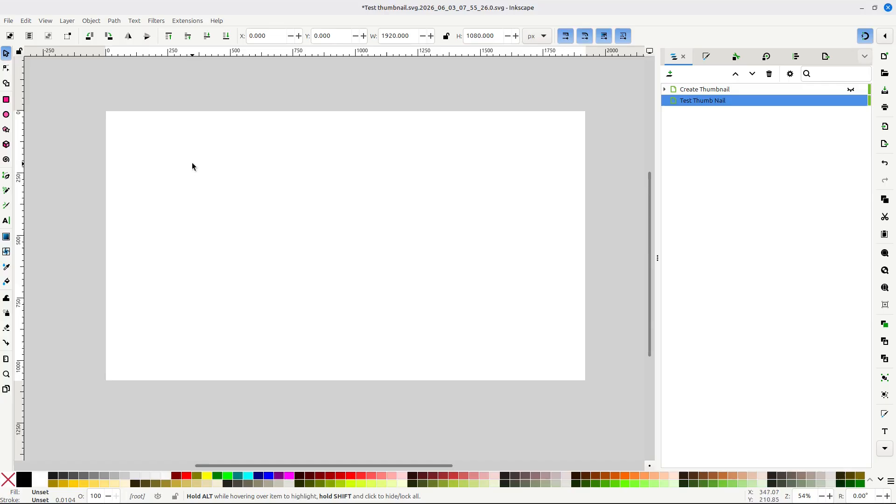
- Draw a rectangle about 1362 × 802 px inside the page
{"action": "left_click", "coordinate": [7, 101]}
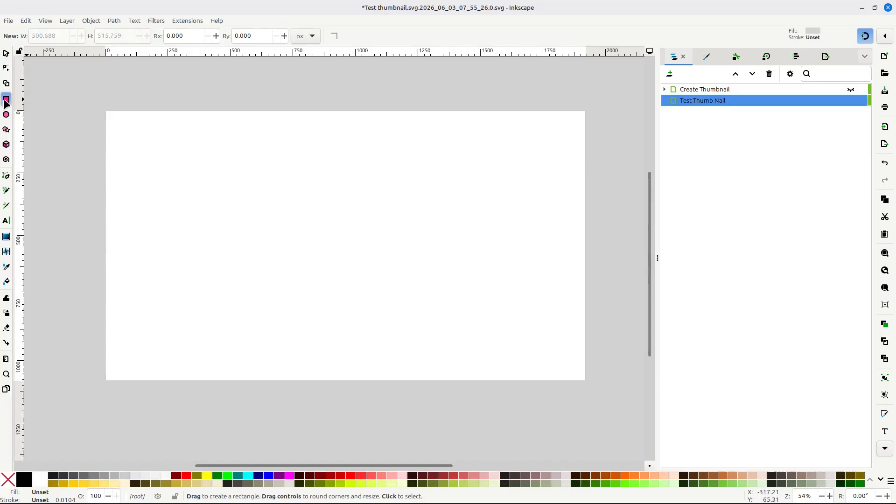
{"action": "left_click_drag", "start_coordinate": [142, 132], "coordinate": [483, 331]}
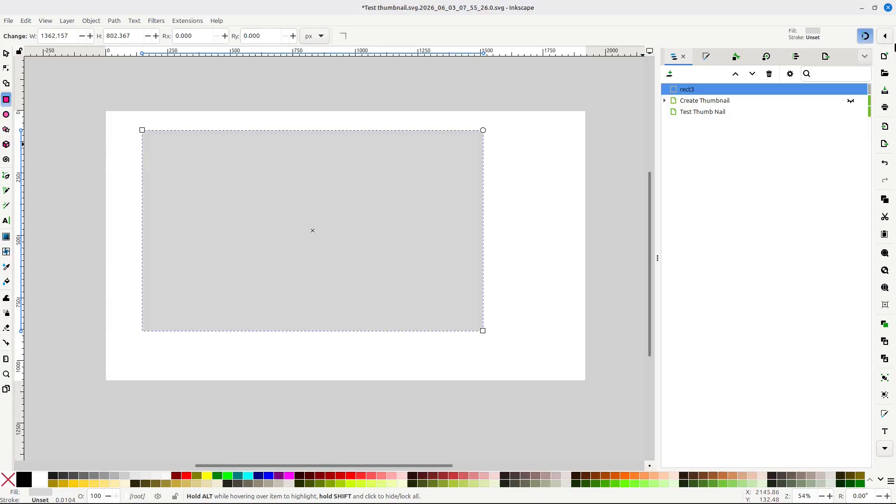
- Toggle the Alignment option in the snapping settings and leave snapping enabled
{"action": "left_click", "coordinate": [886, 37]}
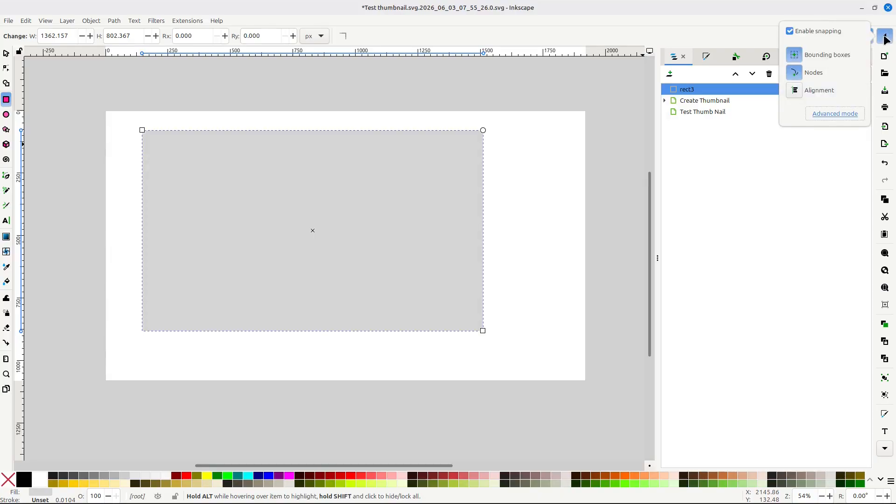
{"action": "left_click", "coordinate": [795, 91]}
{"action": "left_click", "coordinate": [885, 36]}
{"action": "left_click", "coordinate": [865, 36]}
{"action": "left_click", "coordinate": [865, 37]}
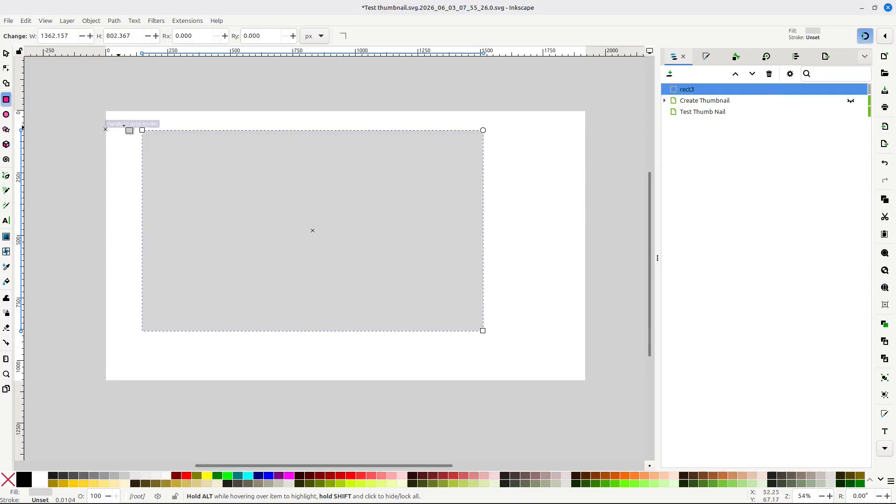
- Resize the rectangle by snapping its opposite corners to the page corners so it covers the full 1920 × 1080 px page
{"action": "left_click_drag", "start_coordinate": [142, 131], "coordinate": [106, 111]}
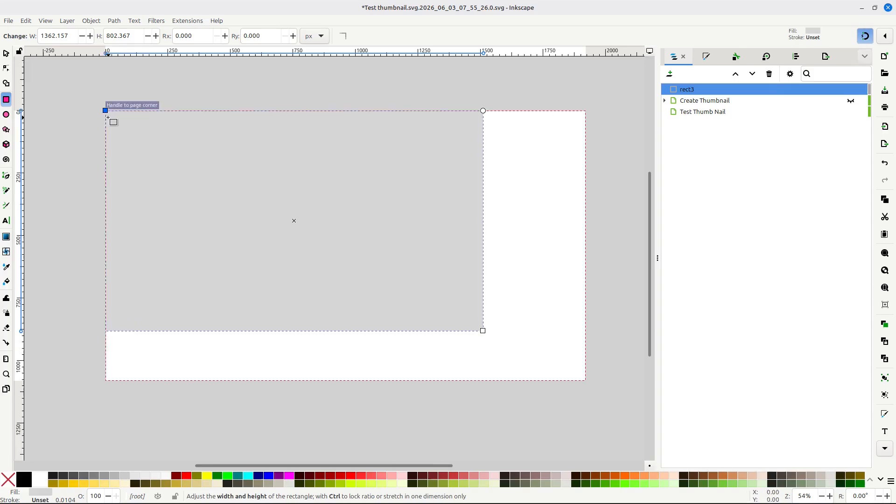
{"action": "left_click_drag", "start_coordinate": [483, 330], "coordinate": [586, 381]}
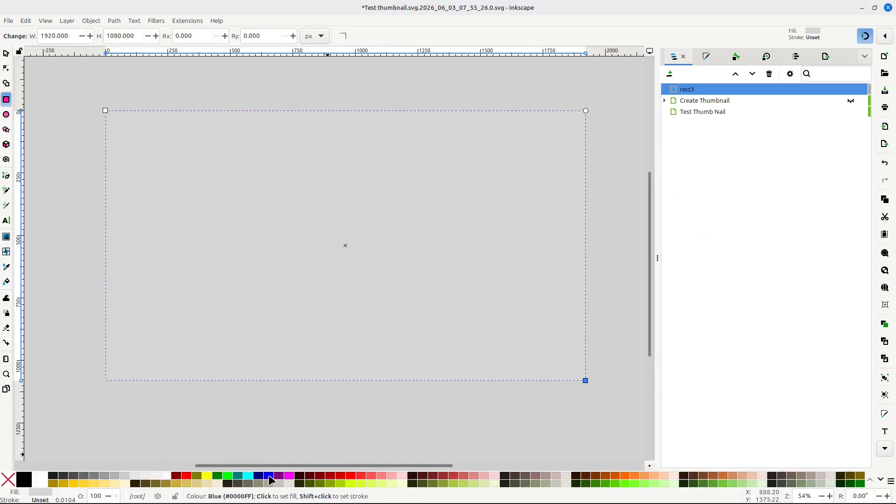
- Fill the full-page rectangle with a flat light blue, RGBA 00b5ffff
{"action": "left_click", "coordinate": [269, 478]}
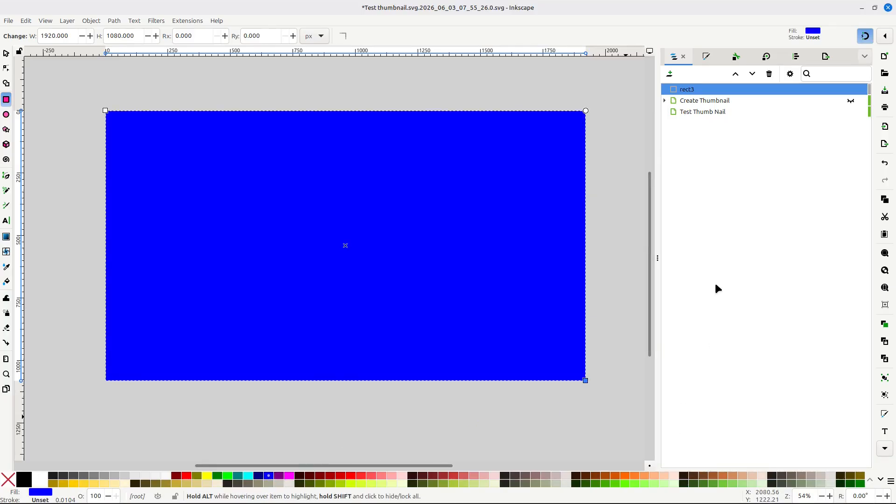
{"action": "left_click", "coordinate": [704, 56]}
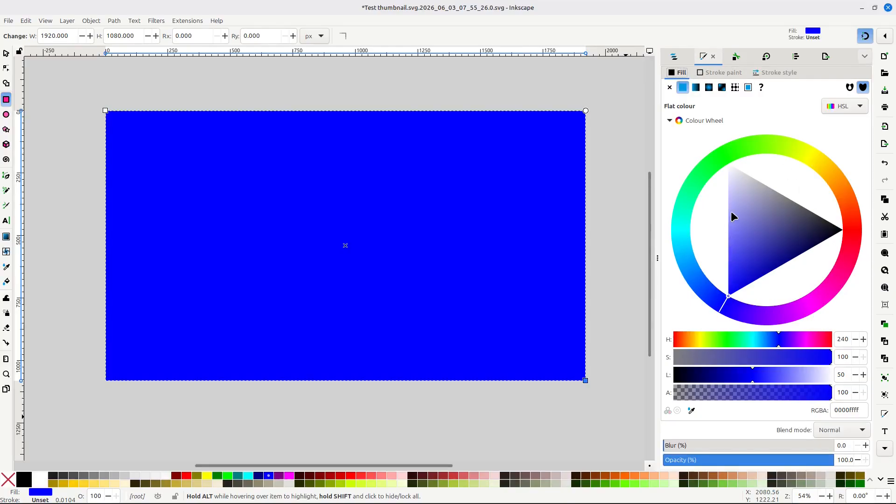
{"action": "left_click_drag", "start_coordinate": [694, 276], "coordinate": [679, 257]}
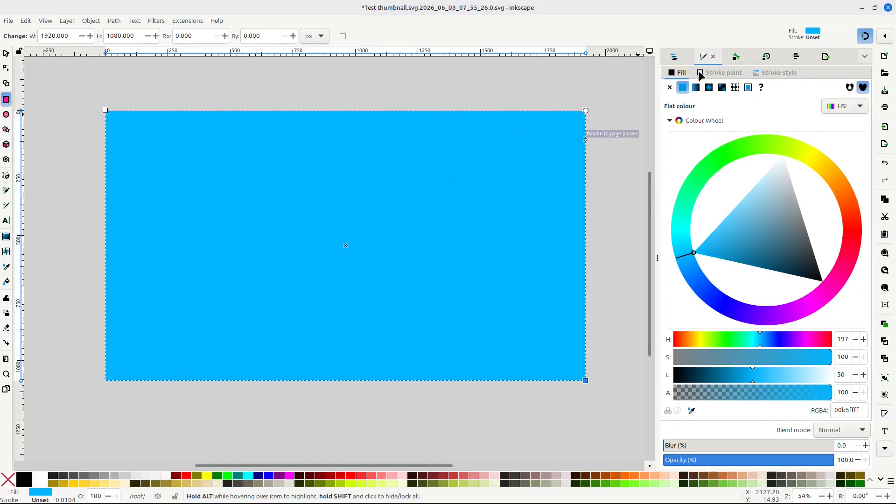
- Move the blue rectangle below the Test Thumb Nail layer in the object order and rename it Overlay
{"action": "left_click", "coordinate": [674, 57]}
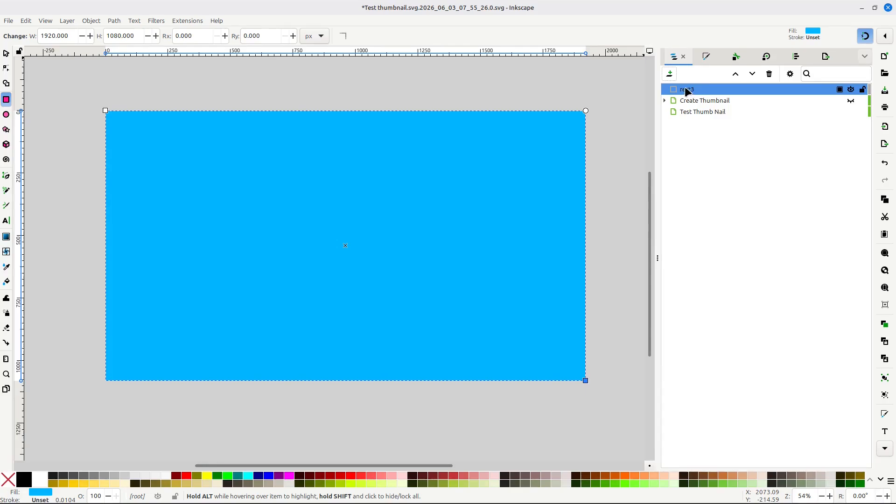
{"action": "left_click_drag", "start_coordinate": [690, 95], "coordinate": [697, 141]}
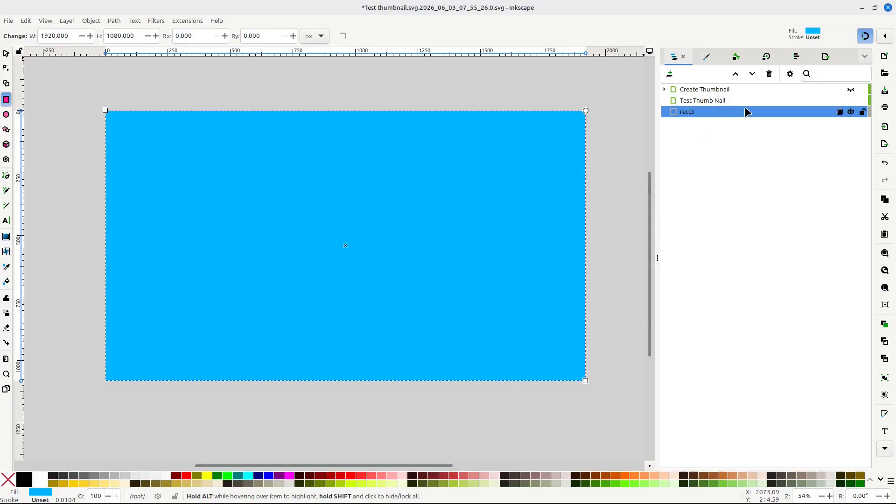
{"action": "double_click", "coordinate": [686, 113]}
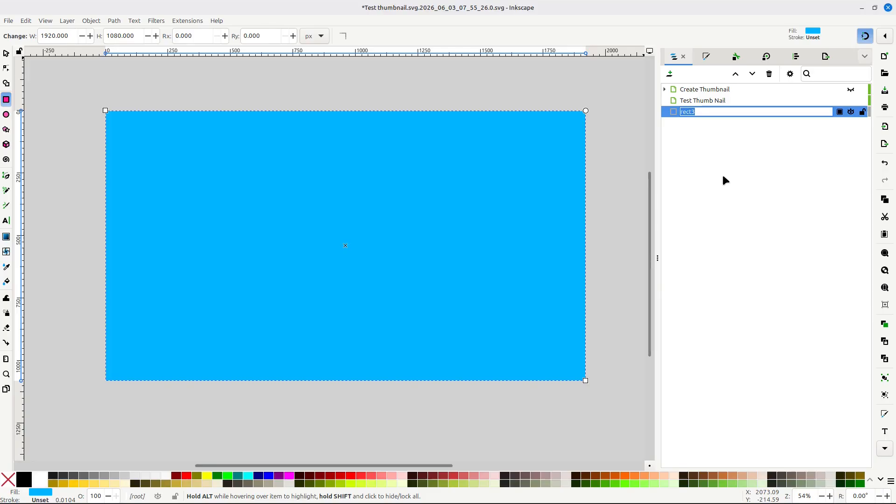
{"action": "type", "text": "Overlay"}
{"action": "key", "text": "Return"}
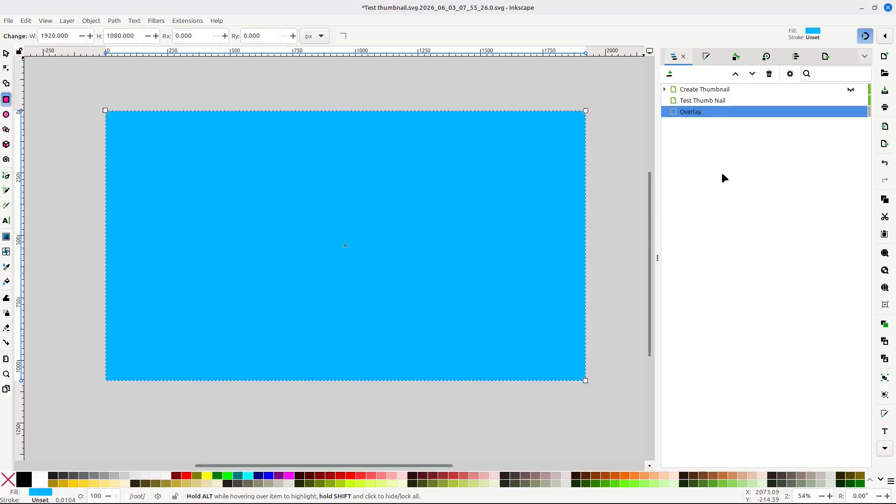
- Hide the Overlay rectangle and import BackGround-Image.jpg as an embedded image into the Test Thumb Nail layer
{"action": "mouse_move", "coordinate": [851, 115]}
{"action": "left_click", "coordinate": [852, 112]}
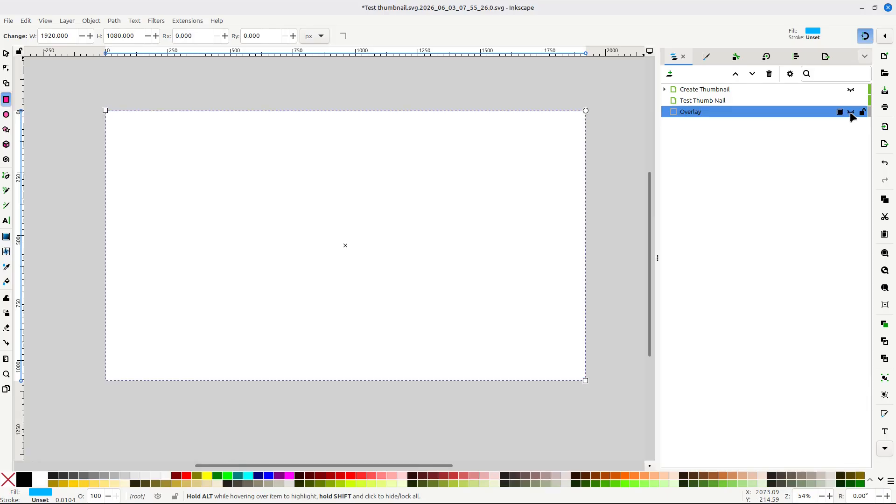
{"action": "left_click", "coordinate": [714, 101]}
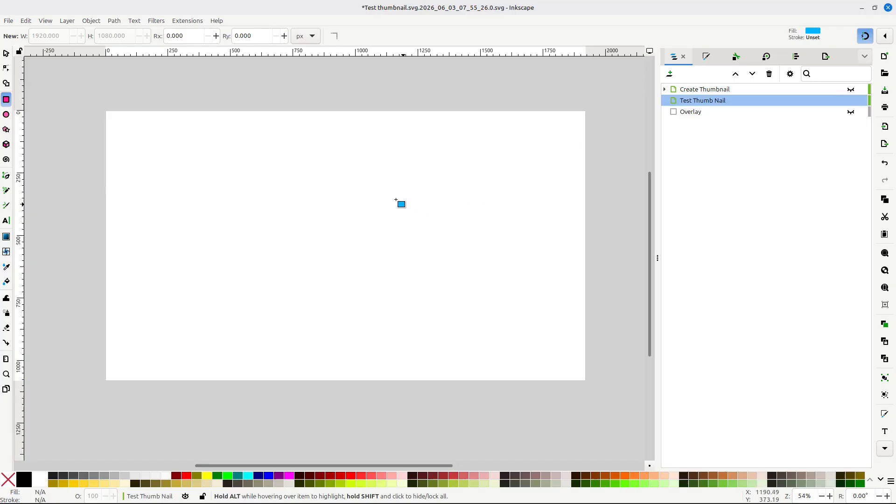
{"action": "left_click", "coordinate": [9, 21]}
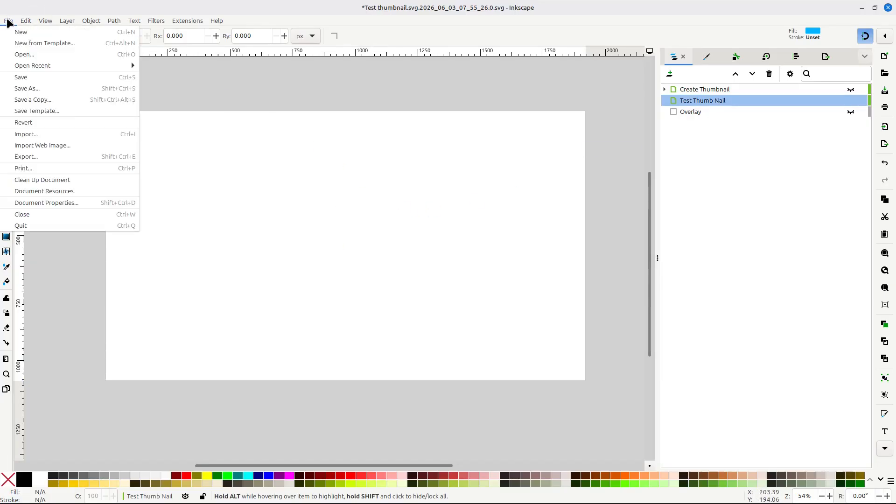
{"action": "left_click", "coordinate": [35, 136]}
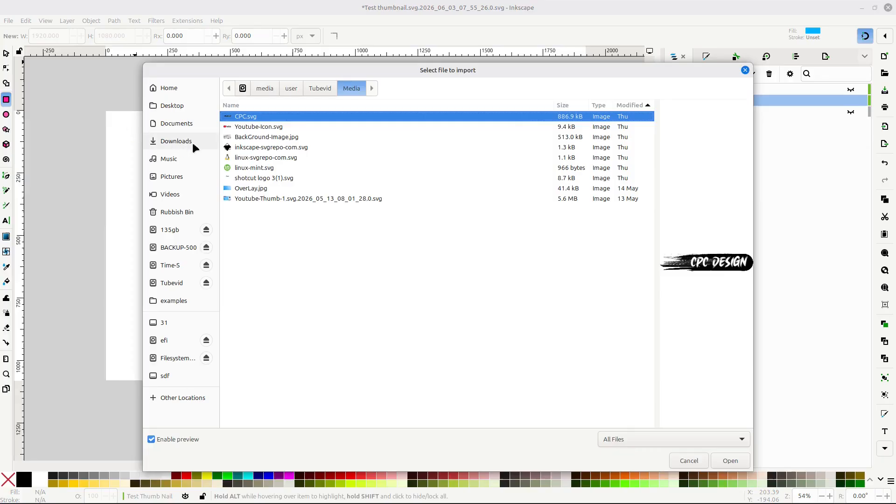
{"action": "left_click", "coordinate": [273, 137]}
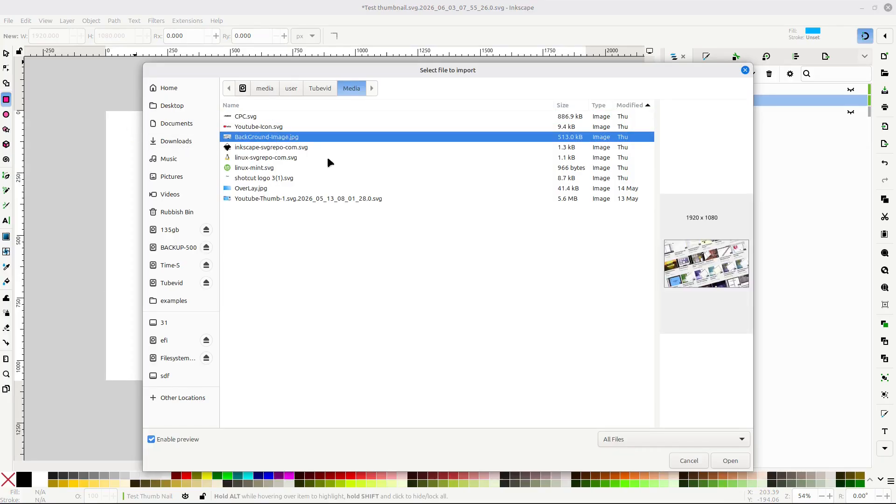
{"action": "left_click", "coordinate": [731, 461]}
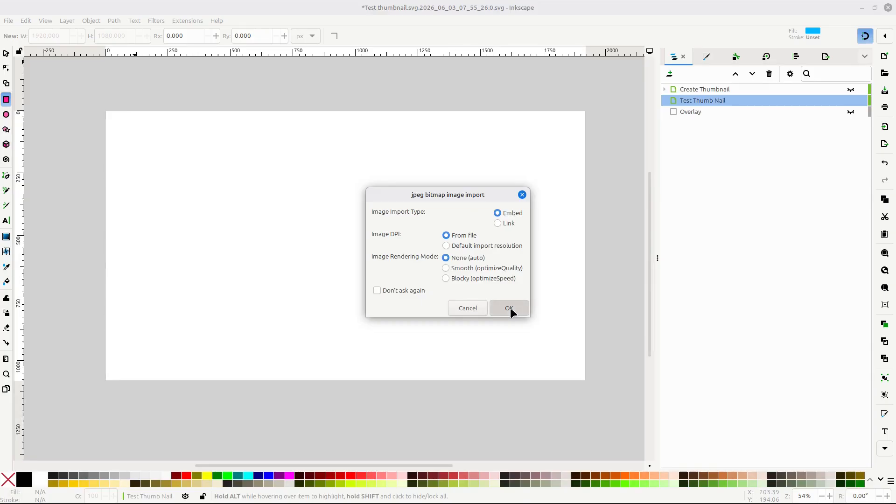
{"action": "left_click", "coordinate": [509, 308]}
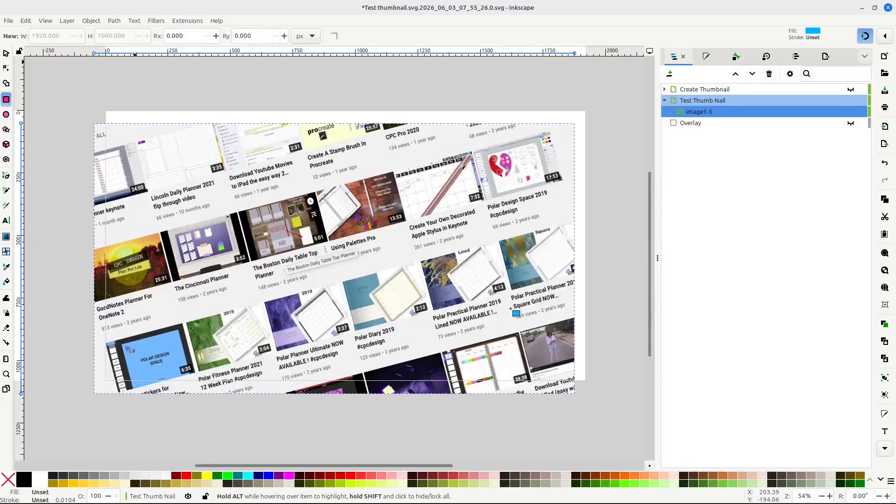
- Move the imported background image so its corners snap to the page corners and it covers the whole page
{"action": "left_click", "coordinate": [6, 54]}
{"action": "left_click_drag", "start_coordinate": [253, 225], "coordinate": [265, 210]}
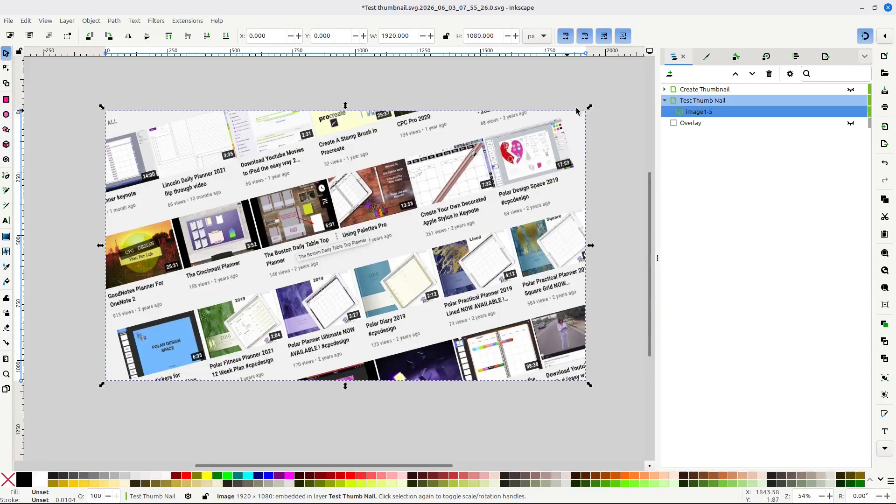
{"action": "mouse_move", "coordinate": [590, 107]}
{"action": "left_mouse_down"}
{"action": "mouse_move", "coordinate": [544, 161]}
{"action": "mouse_move", "coordinate": [499, 182]}
{"action": "mouse_move", "coordinate": [360, 195]}
{"action": "mouse_move", "coordinate": [300, 176]}
{"action": "mouse_move", "coordinate": [422, 148]}
{"action": "mouse_move", "coordinate": [492, 114]}
{"action": "mouse_move", "coordinate": [561, 128]}
{"action": "mouse_move", "coordinate": [586, 110]}
{"action": "left_mouse_up"}
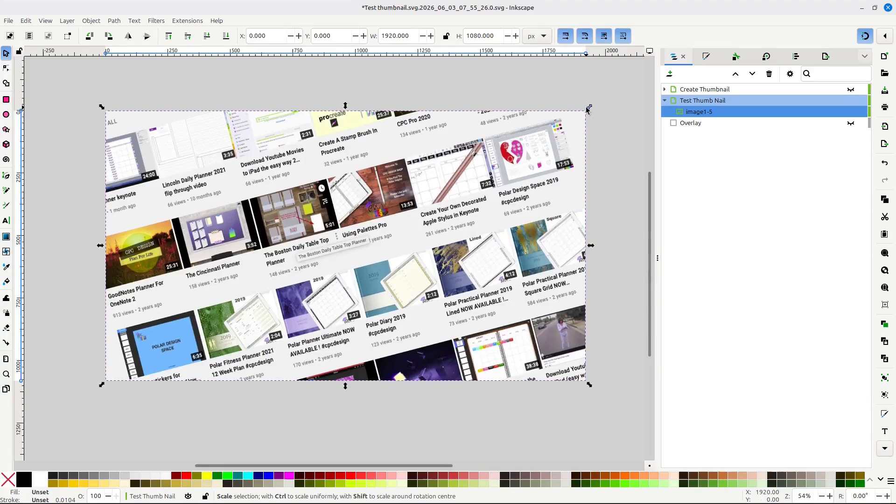
- Try rotating the background image about its centre and turn it back to its original orientation
{"action": "left_click", "coordinate": [390, 244]}
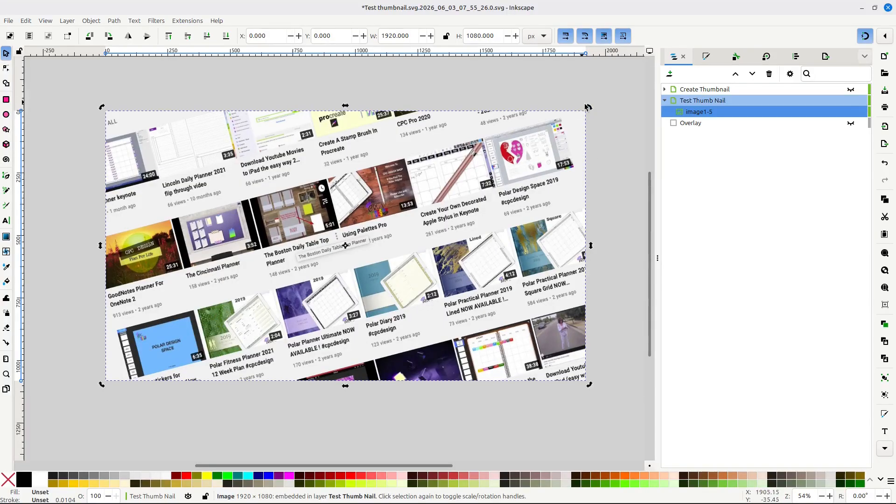
{"action": "left_click_drag", "start_coordinate": [590, 109], "coordinate": [594, 348]}
{"action": "left_click_drag", "start_coordinate": [651, 136], "coordinate": [654, 303]}
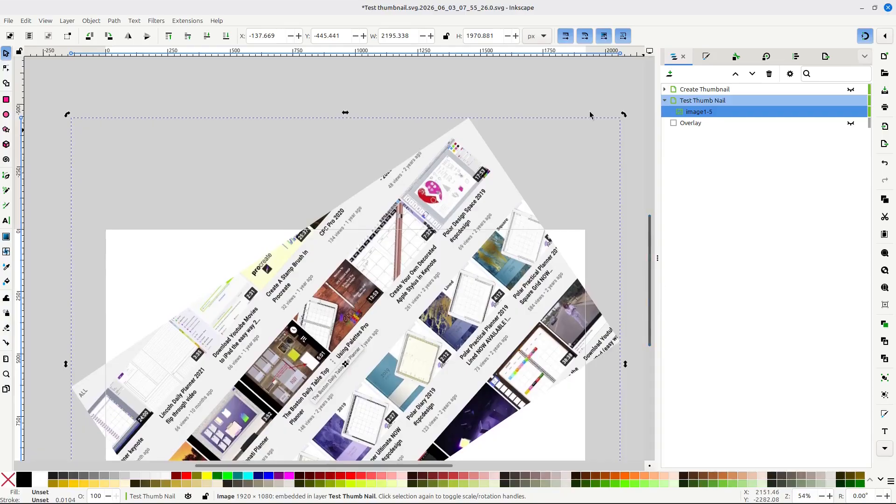
{"action": "left_click_drag", "start_coordinate": [624, 116], "coordinate": [630, 318]}
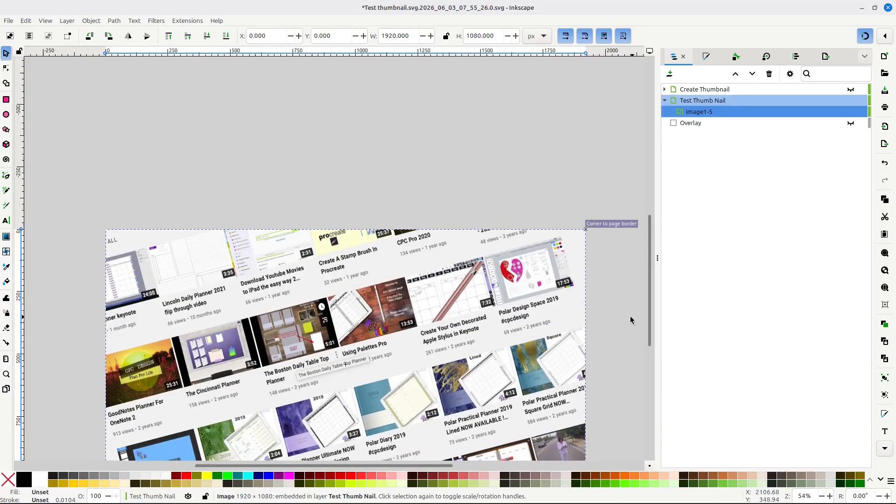
{"action": "scroll", "coordinate": [646, 256], "scroll_direction": "down", "scroll_amount": 5}
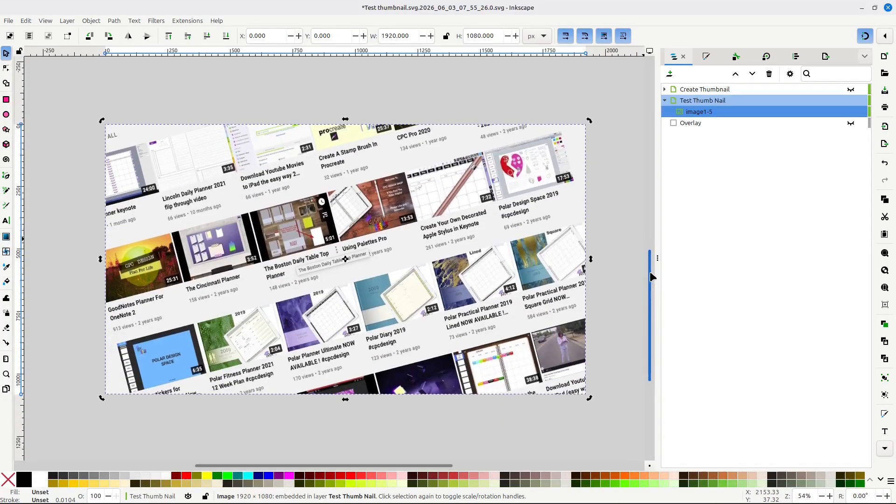
{"action": "left_click", "coordinate": [406, 214]}
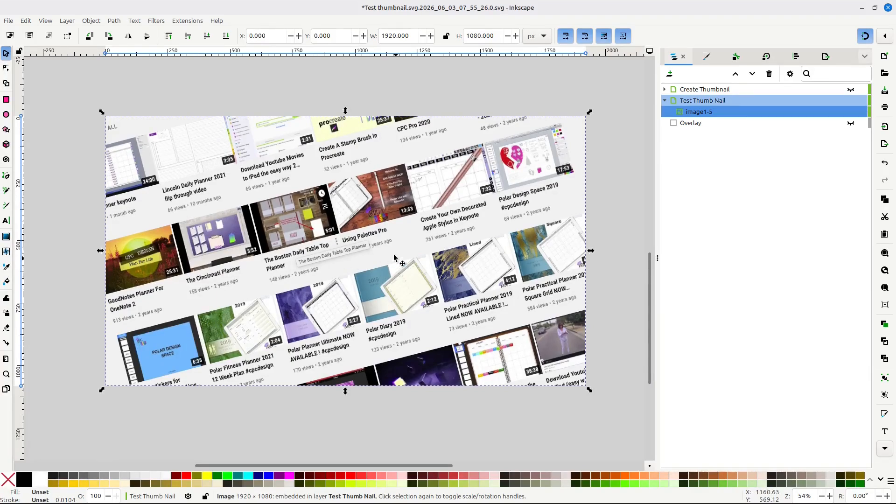
- Rename the imported background image as BGround
{"action": "double_click", "coordinate": [696, 112]}
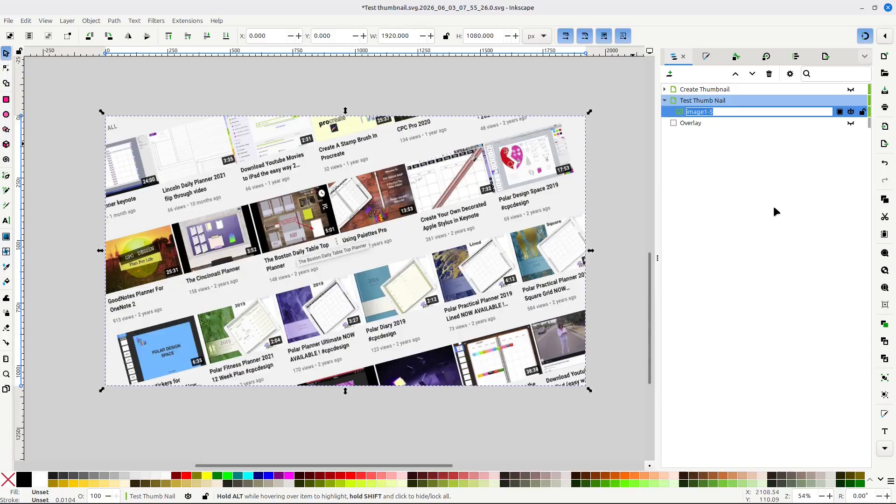
{"action": "type", "text": "BGround"}
{"action": "key", "text": "Return"}
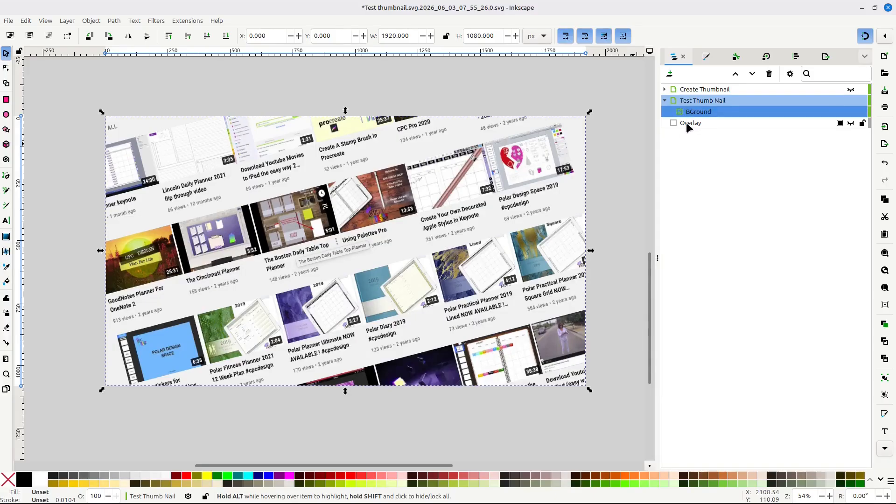
- Move Overlay into the Test Thumb Nail layer above BGround and make it visible
{"action": "left_click_drag", "start_coordinate": [690, 125], "coordinate": [717, 105]}
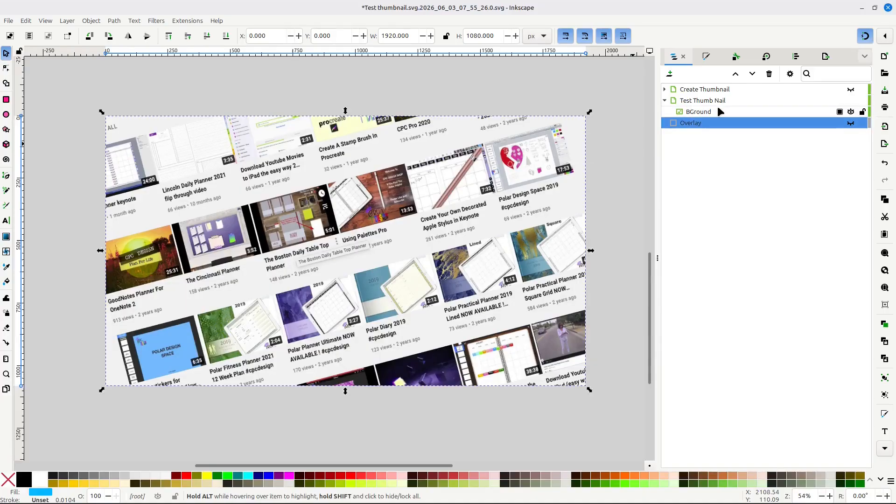
{"action": "left_click_drag", "start_coordinate": [706, 122], "coordinate": [716, 112]}
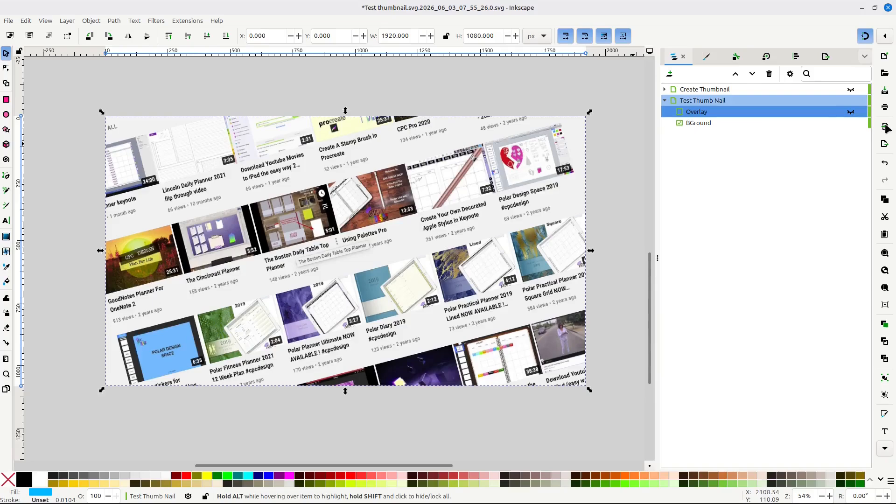
{"action": "left_click", "coordinate": [851, 113]}
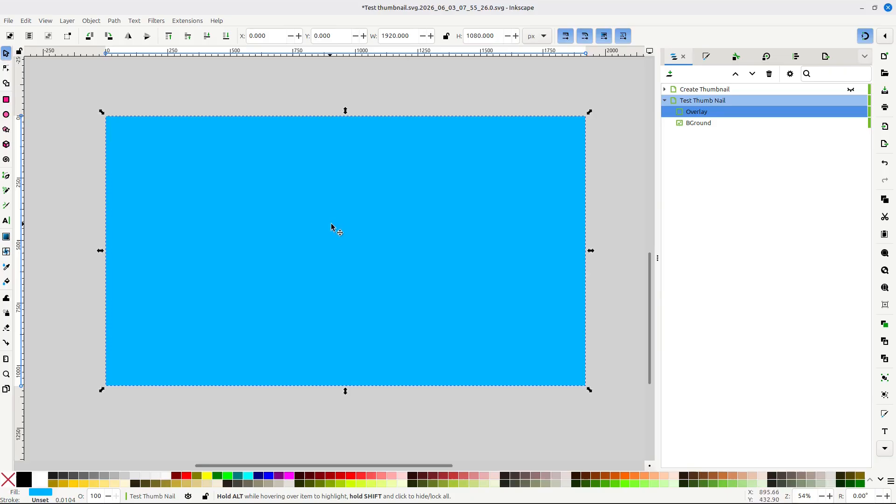
- Set the Overlay fill's alpha to 78 so the background image shows through it
{"action": "left_click", "coordinate": [706, 57]}
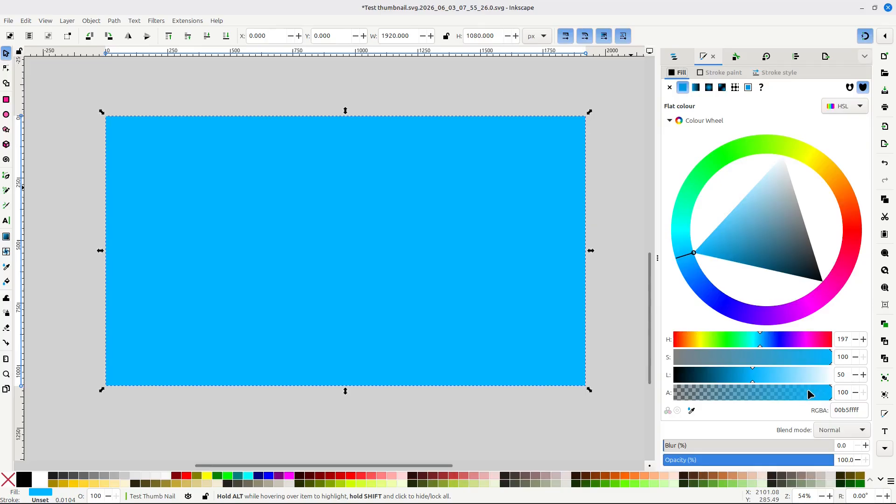
{"action": "left_click_drag", "start_coordinate": [752, 392], "coordinate": [639, 398]}
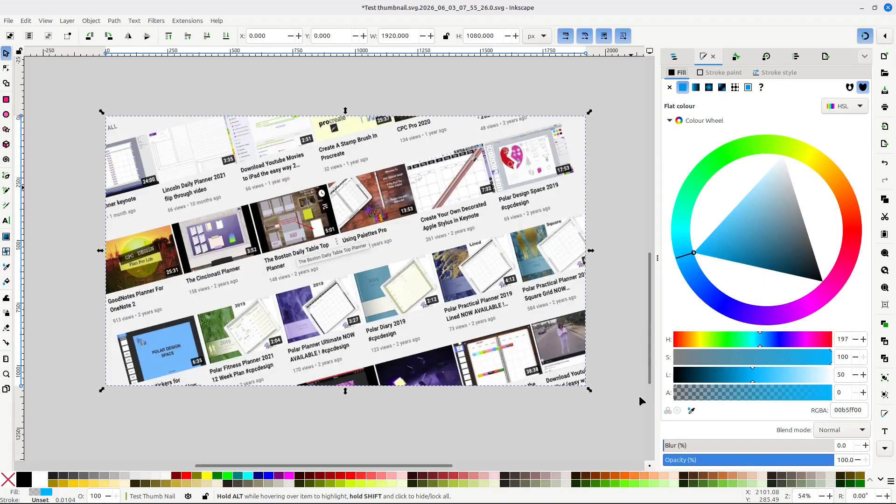
{"action": "left_click_drag", "start_coordinate": [691, 394], "coordinate": [796, 396]}
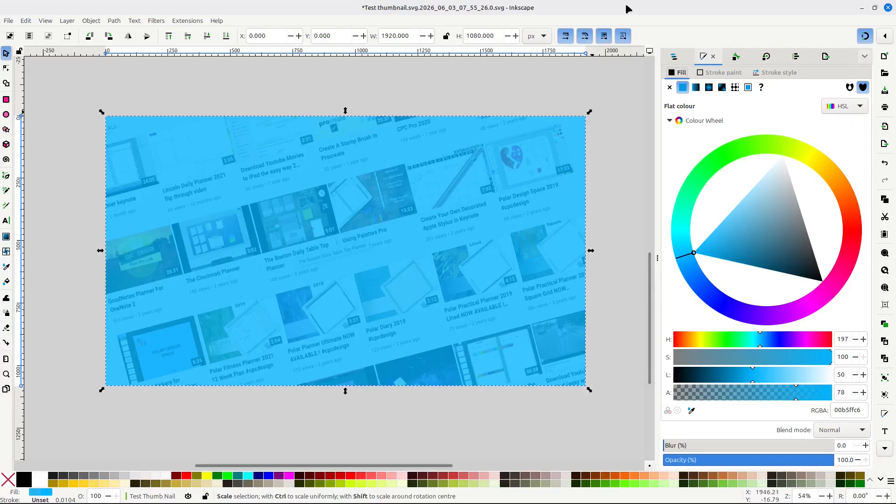
- Import Youtube-Icon.svg as editable objects into the Test Thumb Nail layer and place it in the page's top-left corner, at about X 71, Y 53 px
{"action": "left_click", "coordinate": [674, 58]}
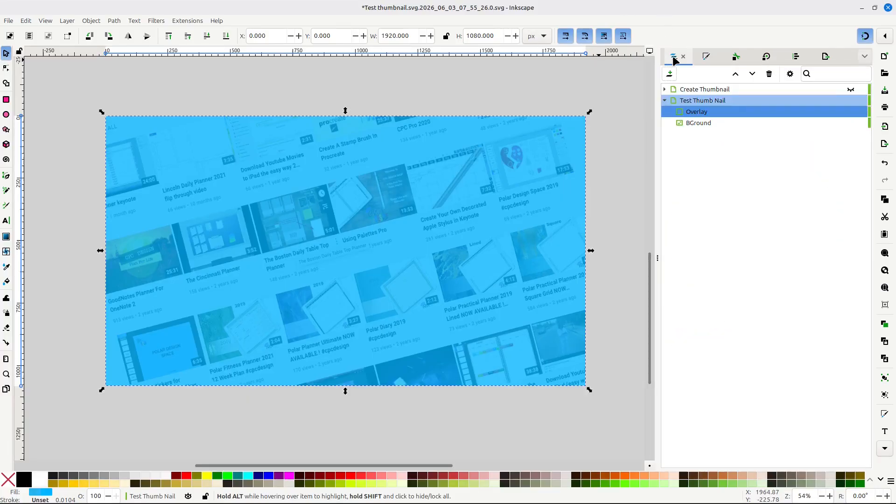
{"action": "left_click", "coordinate": [717, 102]}
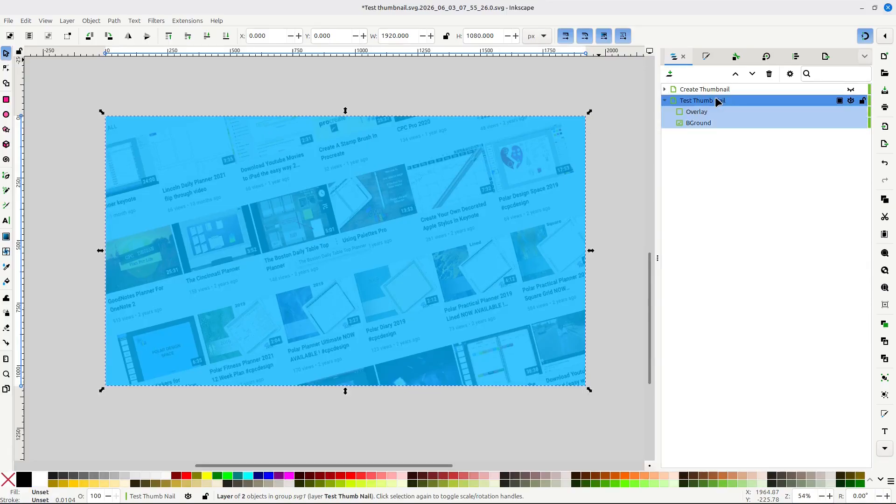
{"action": "key", "text": "Escape"}
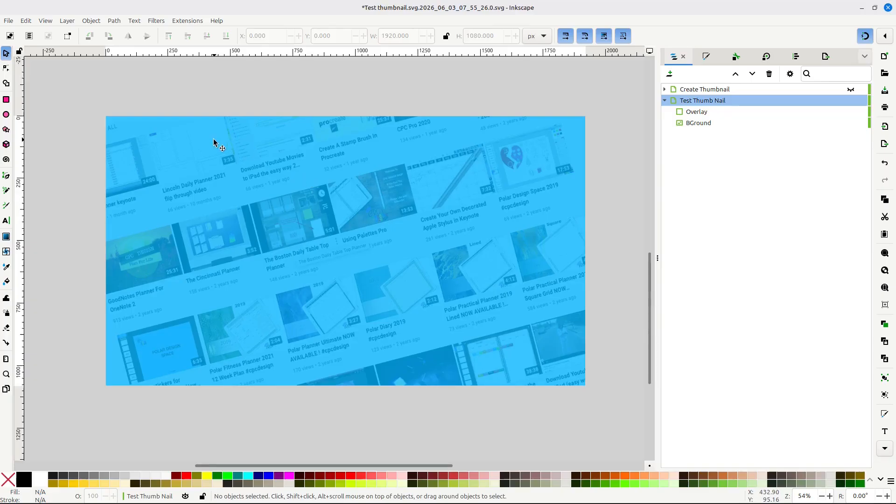
{"action": "left_click", "coordinate": [8, 22]}
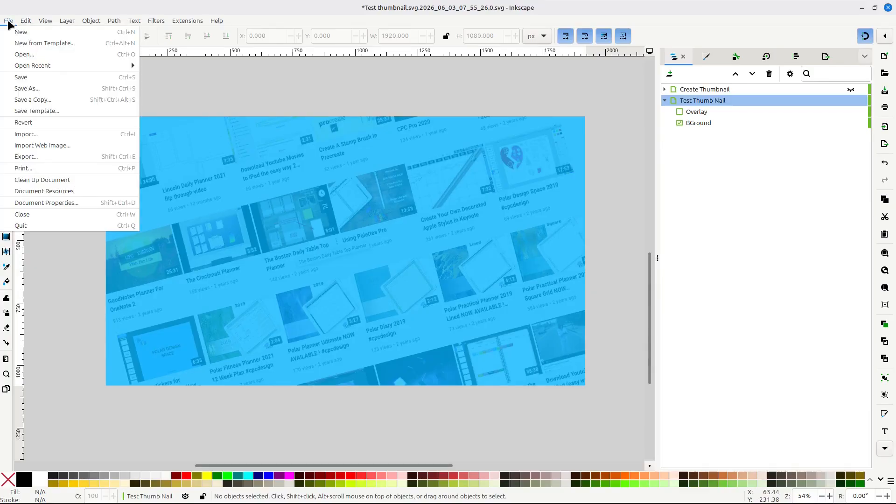
{"action": "left_click", "coordinate": [29, 135]}
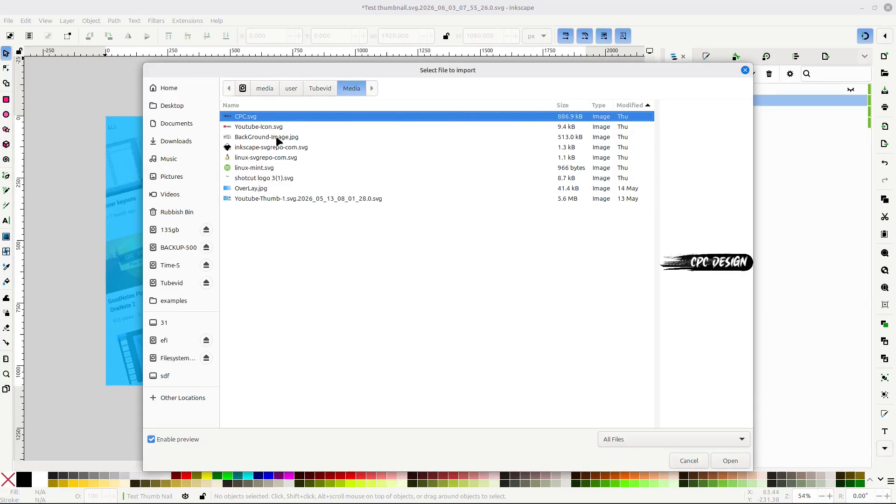
{"action": "left_click", "coordinate": [257, 129]}
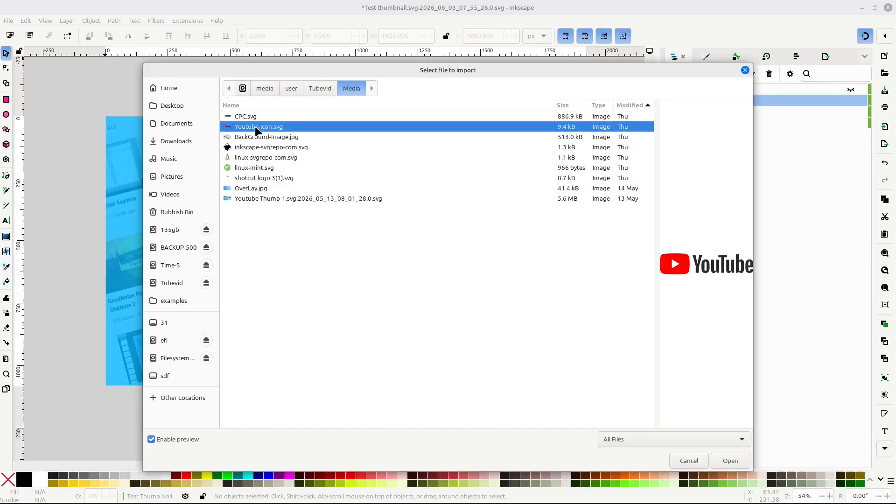
{"action": "left_click", "coordinate": [731, 461]}
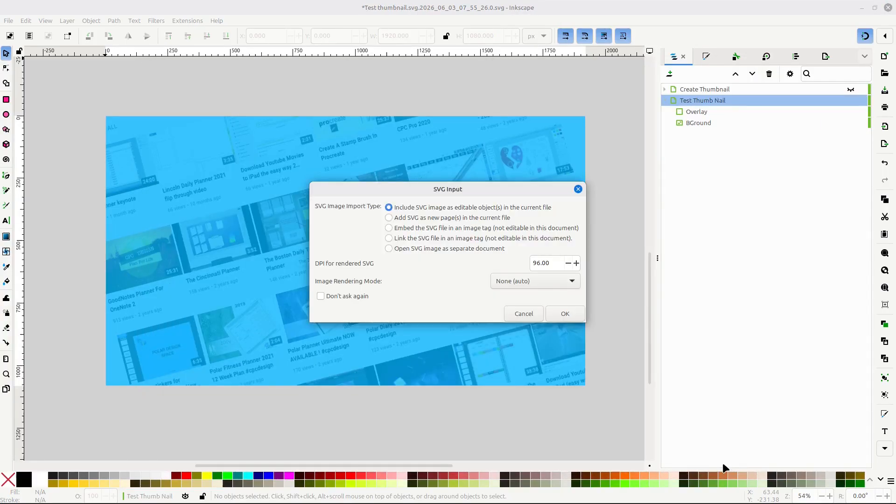
{"action": "left_click", "coordinate": [562, 313]}
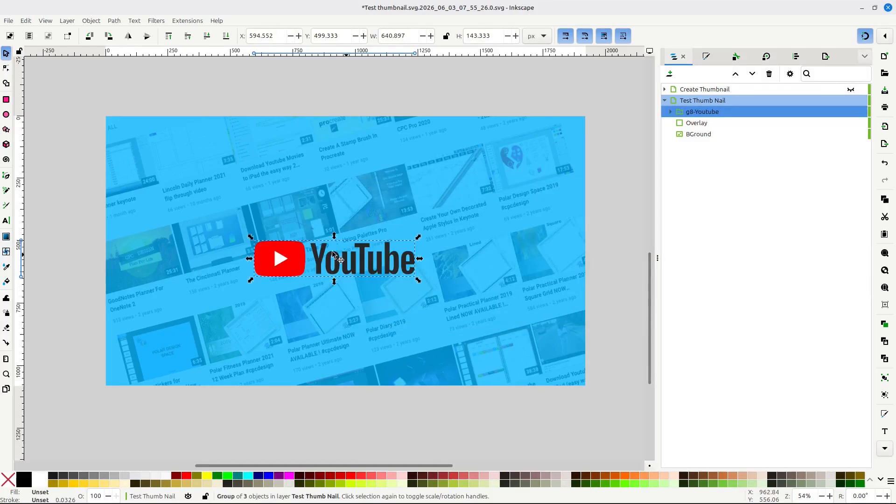
{"action": "left_click_drag", "start_coordinate": [331, 273], "coordinate": [206, 161]}
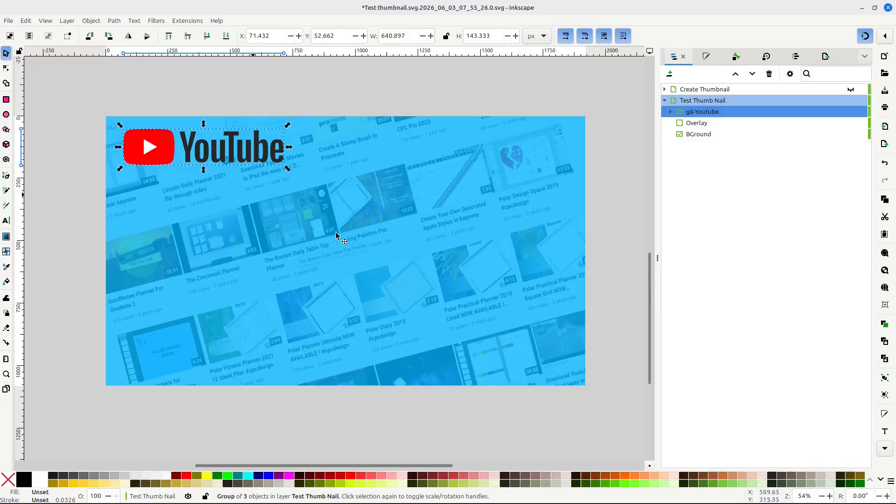
{"action": "left_click", "coordinate": [364, 248]}
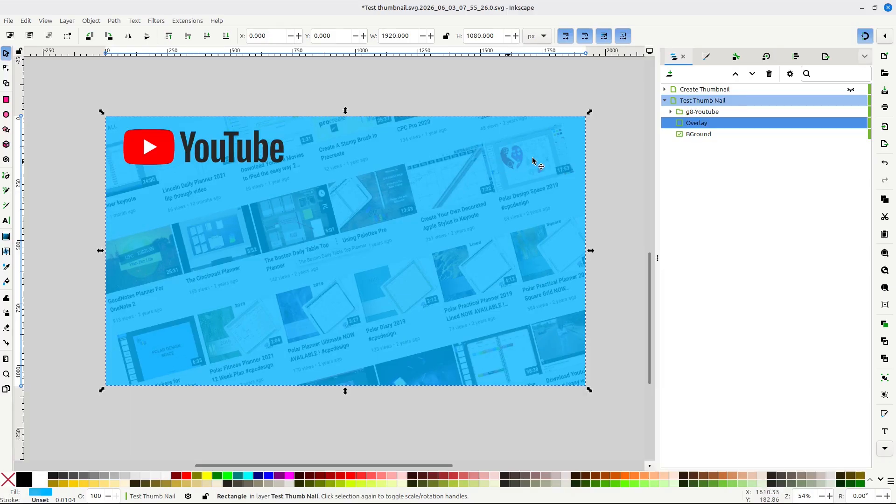
- Import inkscape-svgrepo-com.svg into the Test Thumb Nail layer as editable objects
{"action": "left_click", "coordinate": [711, 104]}
{"action": "key", "text": "Escape"}
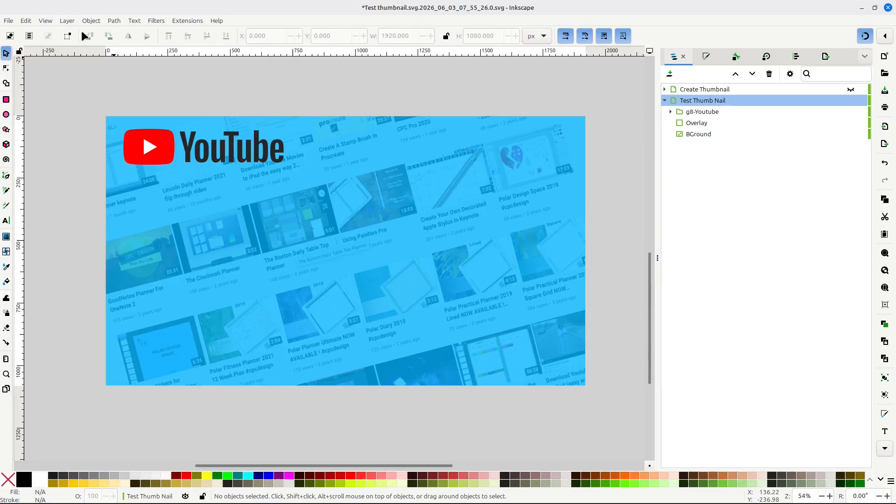
{"action": "left_click", "coordinate": [9, 21]}
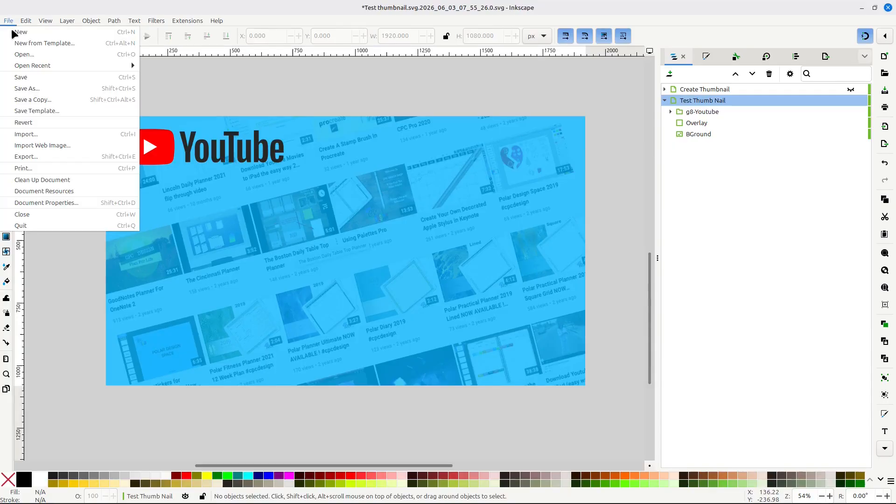
{"action": "left_click", "coordinate": [29, 134]}
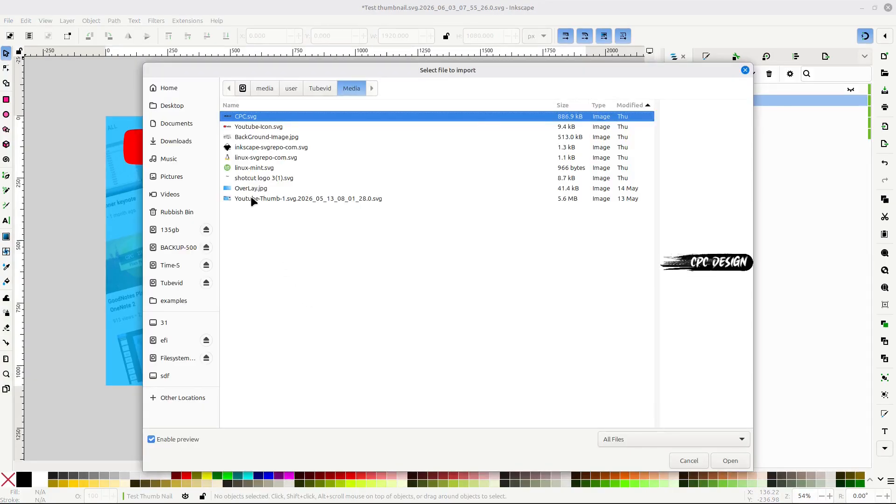
{"action": "left_click", "coordinate": [250, 148]}
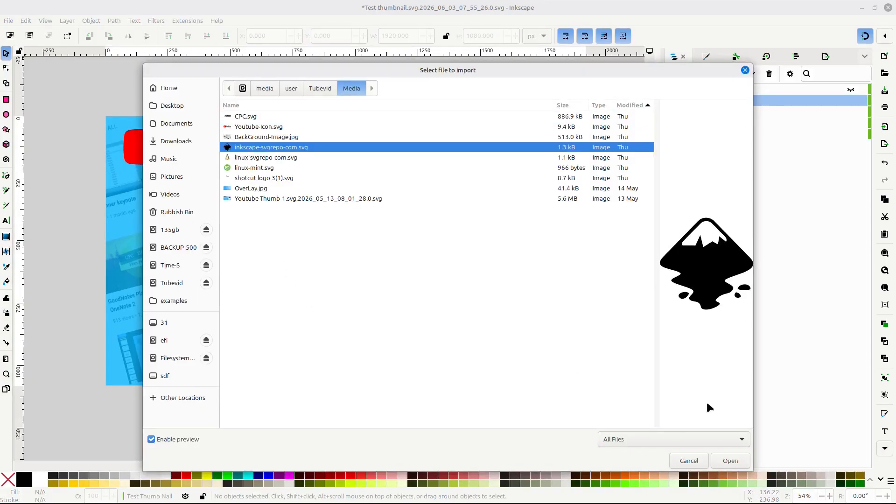
{"action": "left_click", "coordinate": [731, 461]}
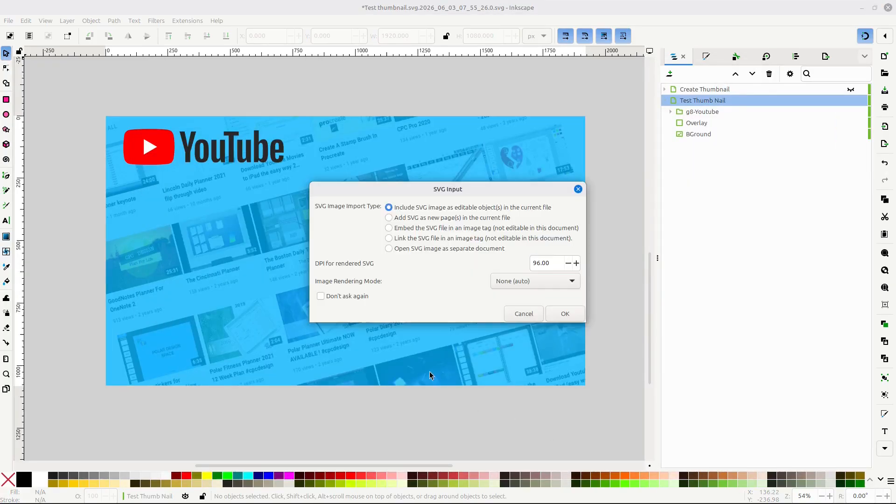
{"action": "left_click", "coordinate": [564, 314]}
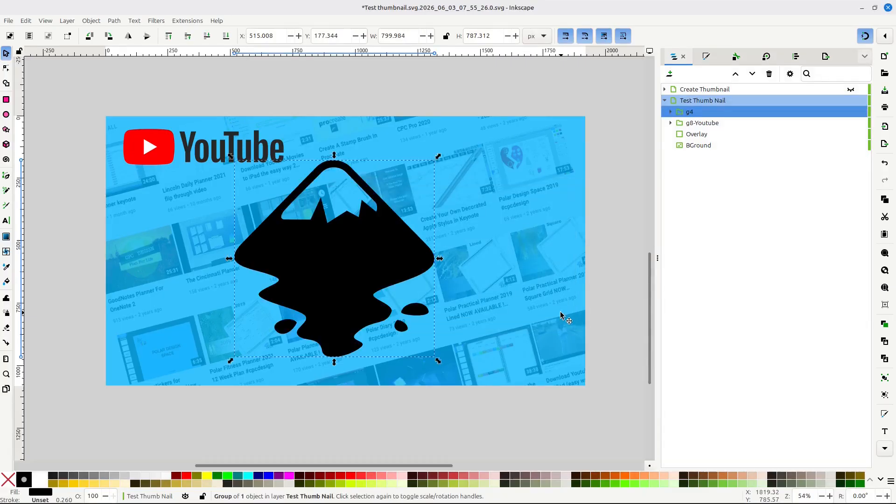
- Scale the Inkscape logo down to about 375 × 390 px and move it to the page's top-right corner, at about X 1489, Y 53 px
{"action": "left_click_drag", "start_coordinate": [438, 157], "coordinate": [330, 259]}
{"action": "left_click_drag", "start_coordinate": [293, 322], "coordinate": [517, 184]}
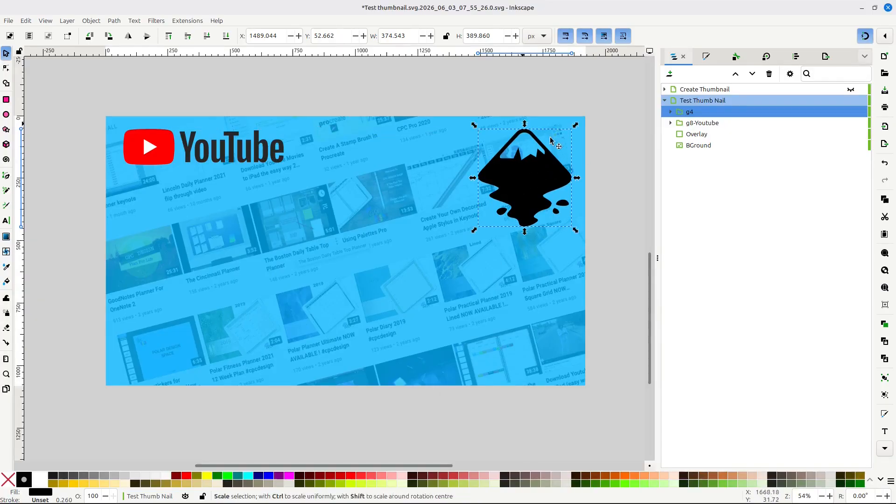
- Rotate the Inkscape logo slightly clockwise about its centre
{"action": "left_click", "coordinate": [527, 180]}
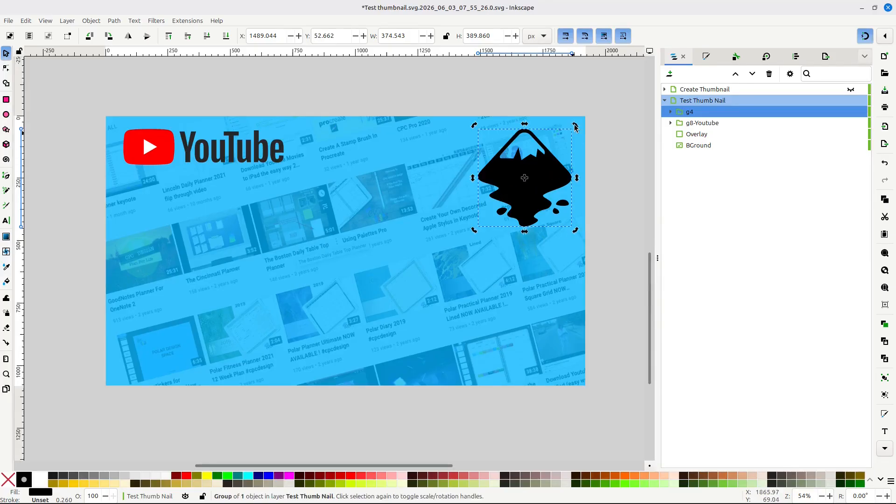
{"action": "left_click_drag", "start_coordinate": [576, 127], "coordinate": [589, 152]}
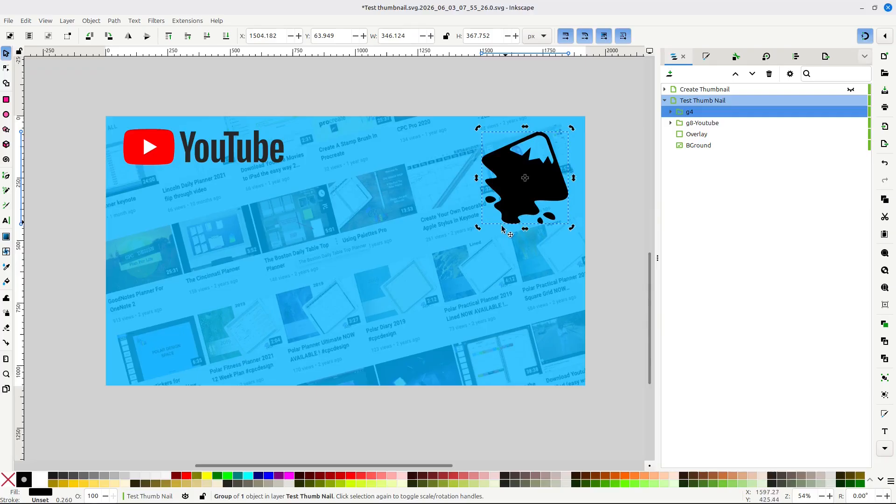
{"action": "left_click", "coordinate": [335, 280]}
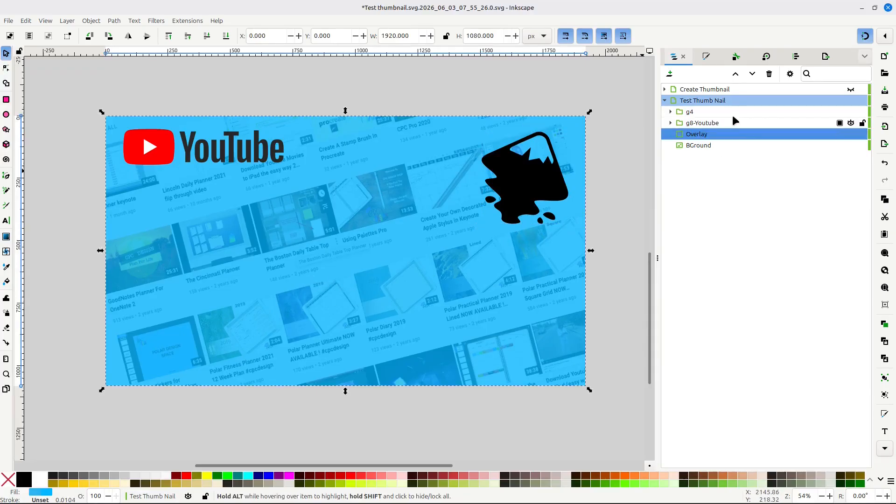
- Rename the Inkscape logo's group g4 as Inkscape Icon
{"action": "left_click", "coordinate": [724, 99]}
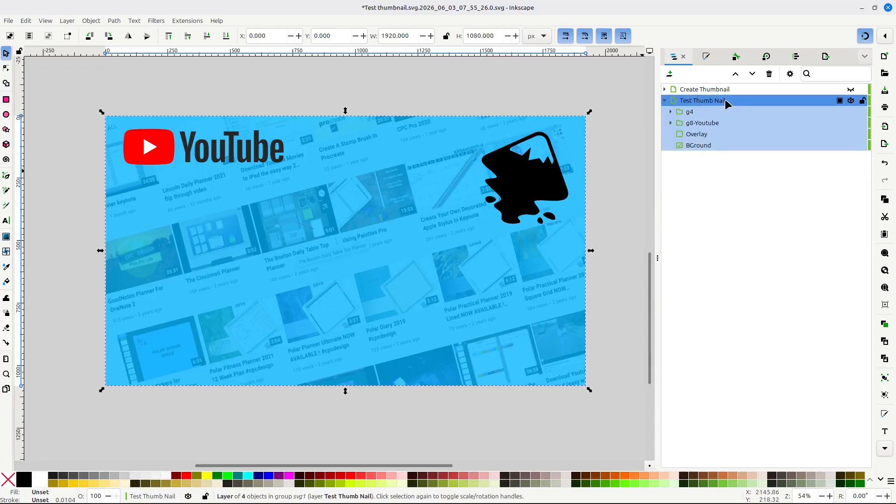
{"action": "left_click", "coordinate": [724, 99]}
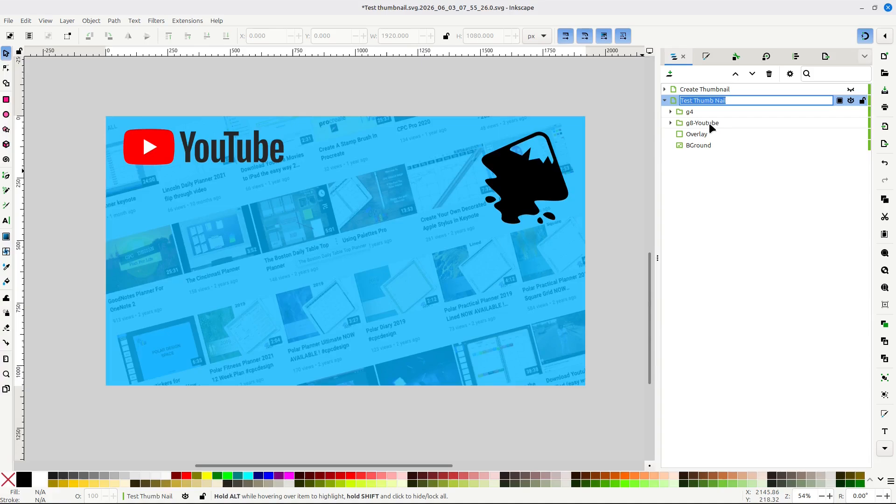
{"action": "left_click", "coordinate": [693, 111]}
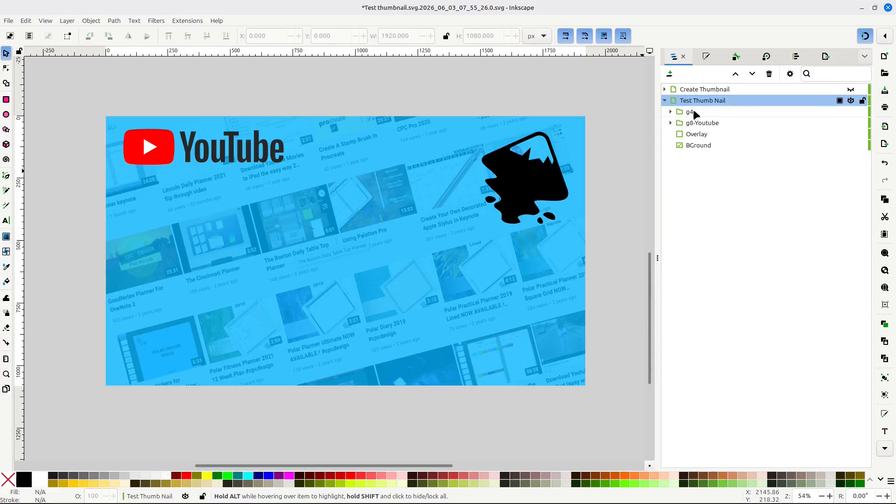
{"action": "left_click", "coordinate": [693, 112]}
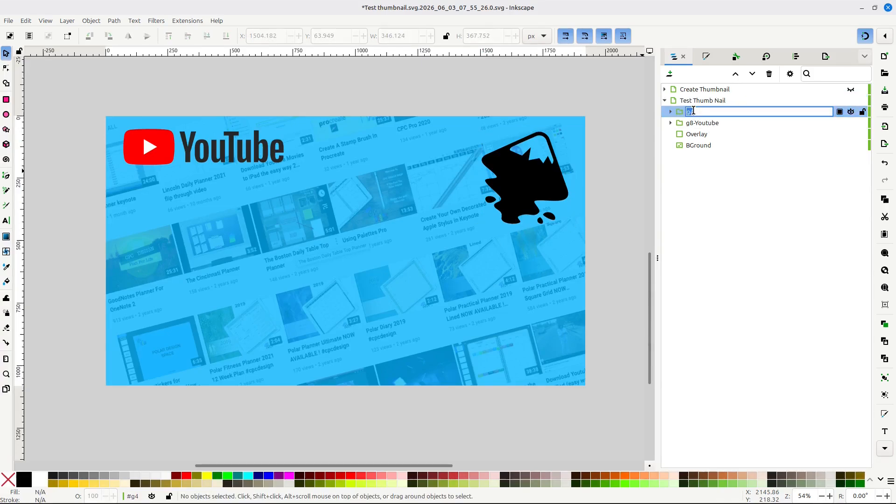
{"action": "type", "text": "I"}
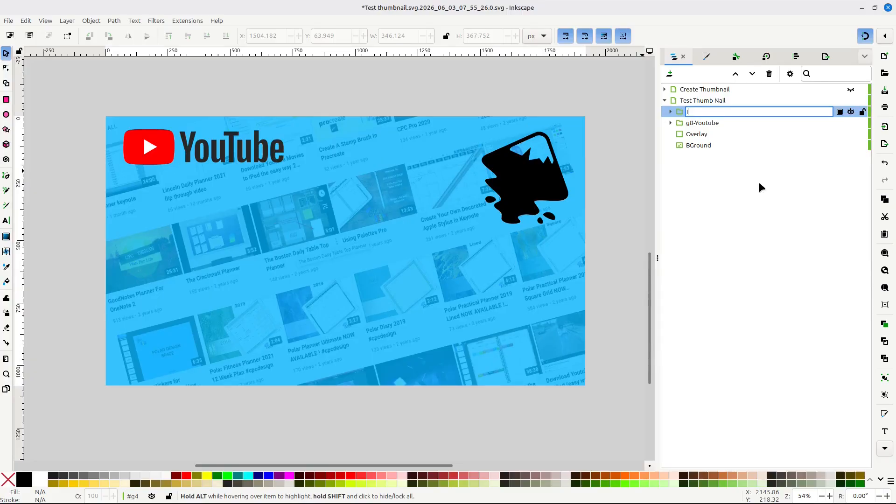
{"action": "type", "text": "nkscape Icon"}
{"action": "key", "text": "Return"}
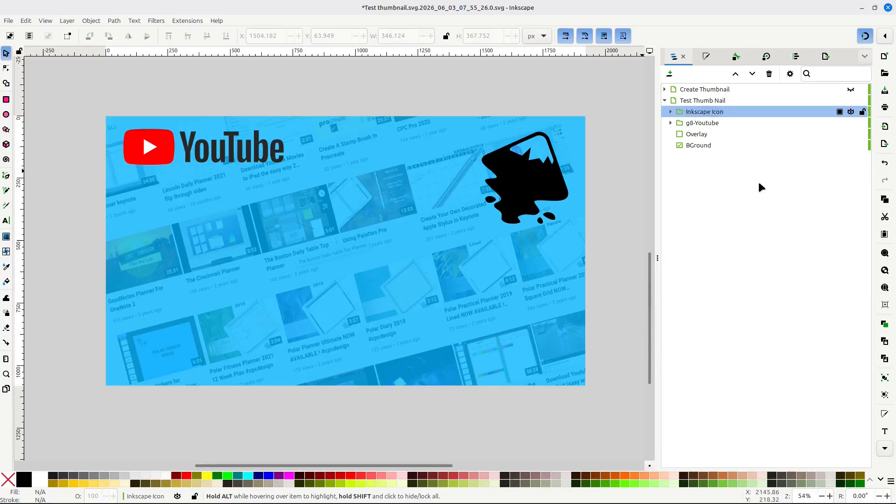
- Import CPC.svg as editable objects into the Test Thumb Nail layer and place it in the page's bottom-right corner, at about X 1323, Y 946 px
{"action": "left_click", "coordinate": [725, 102]}
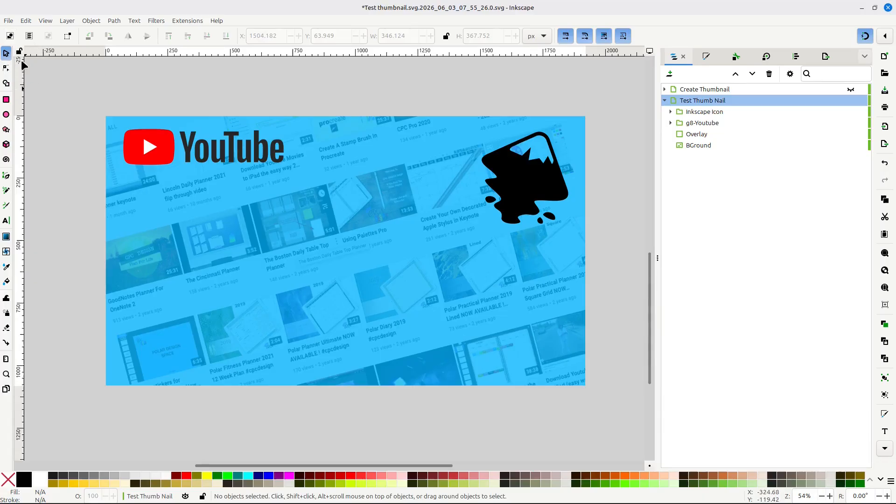
{"action": "left_click", "coordinate": [8, 20]}
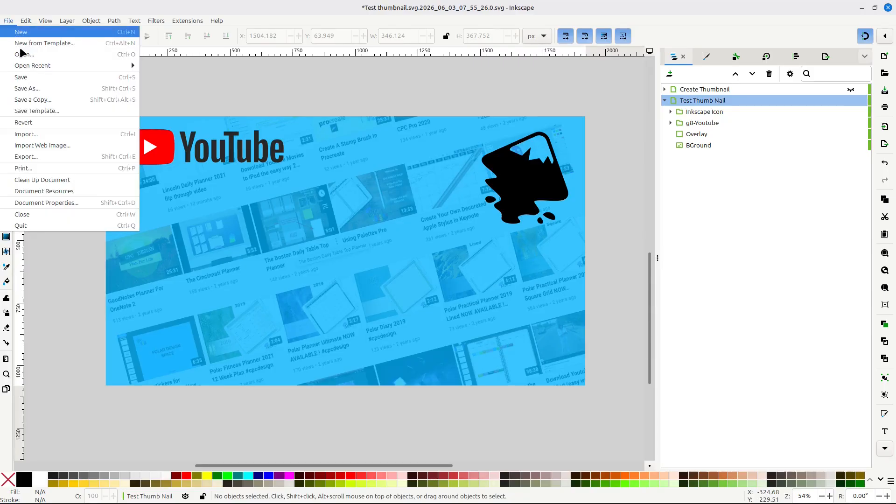
{"action": "left_click", "coordinate": [16, 133]}
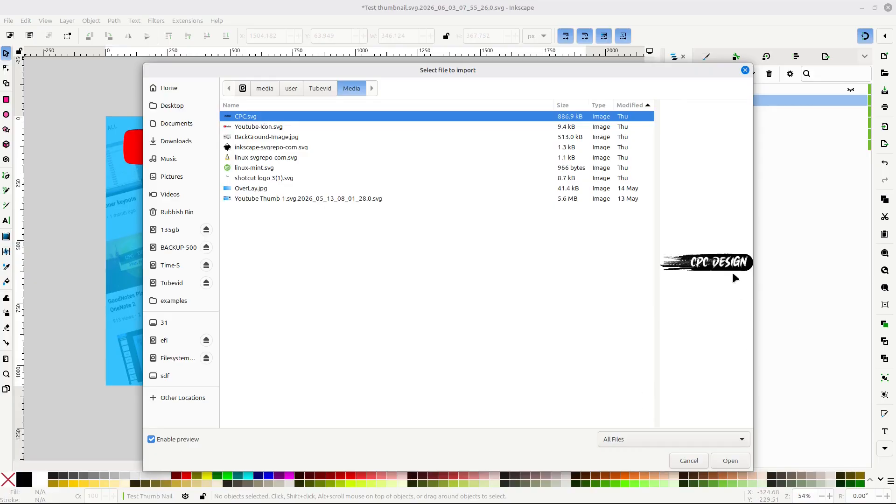
{"action": "left_click", "coordinate": [731, 460]}
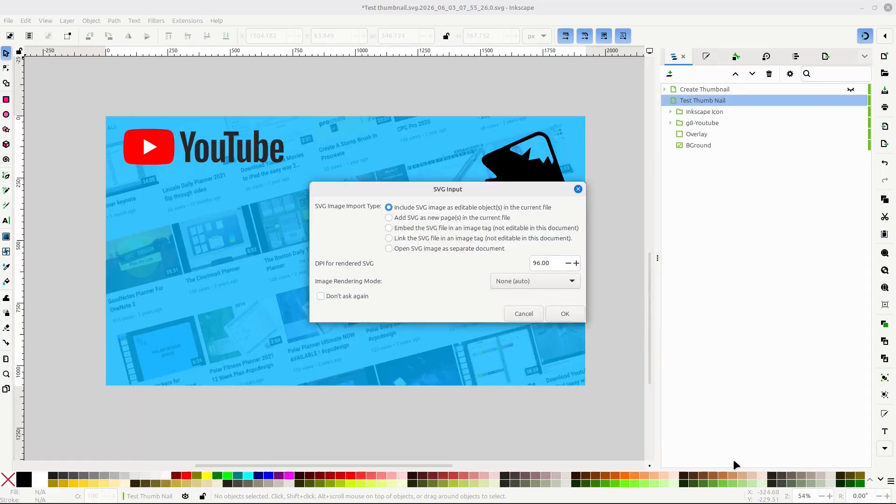
{"action": "left_click", "coordinate": [565, 314]}
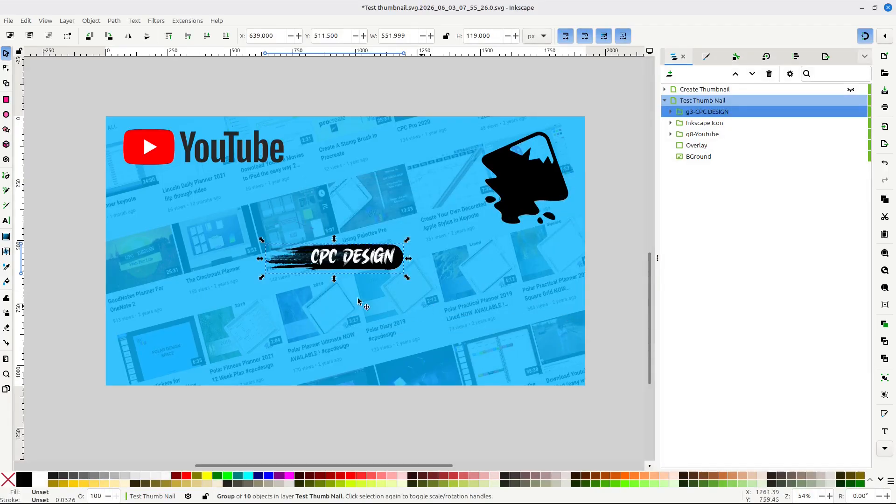
{"action": "left_click_drag", "start_coordinate": [388, 293], "coordinate": [525, 380]}
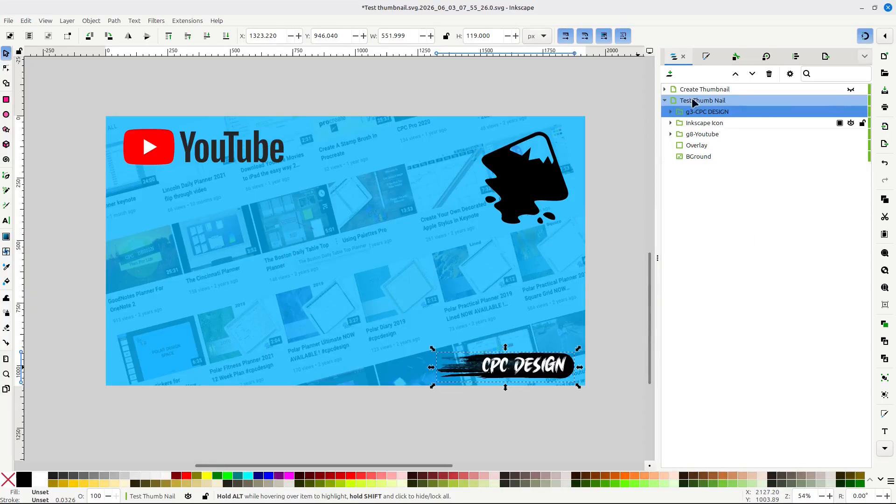
- Draw a rectangle about 963 × 172 px in the Test Thumb Nail layer, below the YouTube logo
{"action": "left_click", "coordinate": [731, 99]}
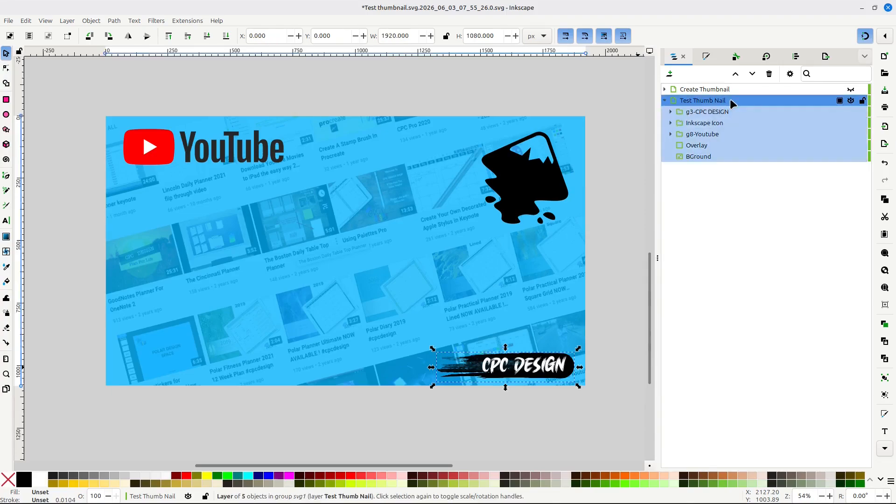
{"action": "left_click", "coordinate": [731, 100]}
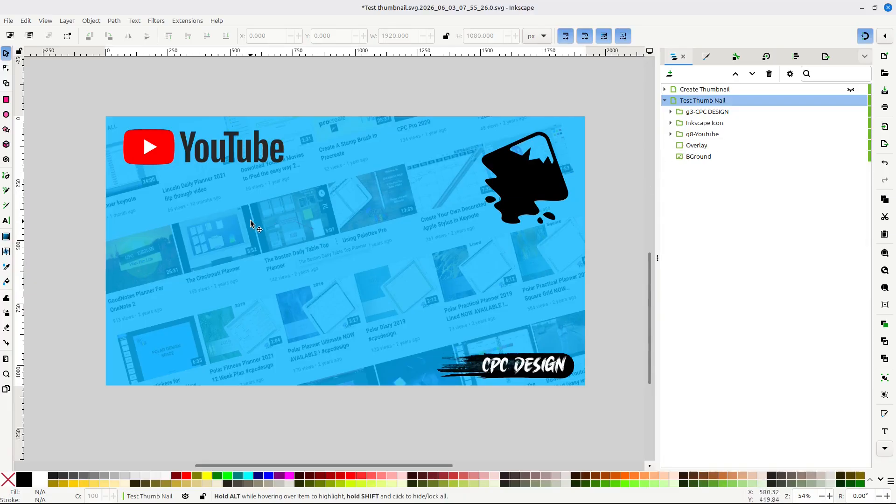
{"action": "left_click", "coordinate": [6, 100]}
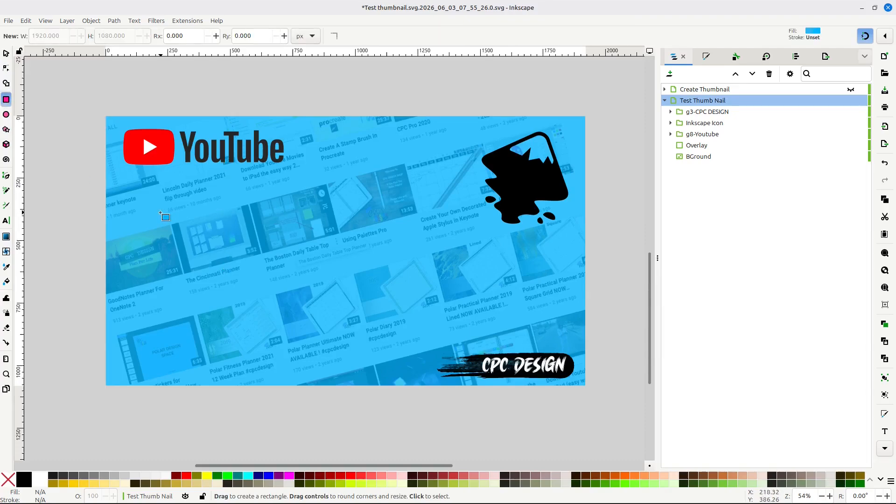
{"action": "mouse_move", "coordinate": [144, 205]}
{"action": "left_mouse_down"}
{"action": "mouse_move", "coordinate": [306, 226]}
{"action": "mouse_move", "coordinate": [386, 248]}
{"action": "left_mouse_up"}
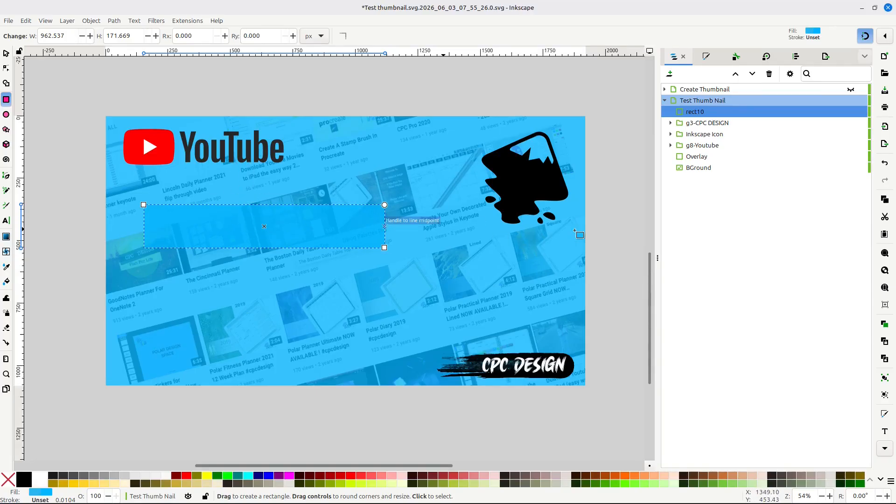
- Rename the new rectangle rect10 as Box-1
{"action": "double_click", "coordinate": [694, 112]}
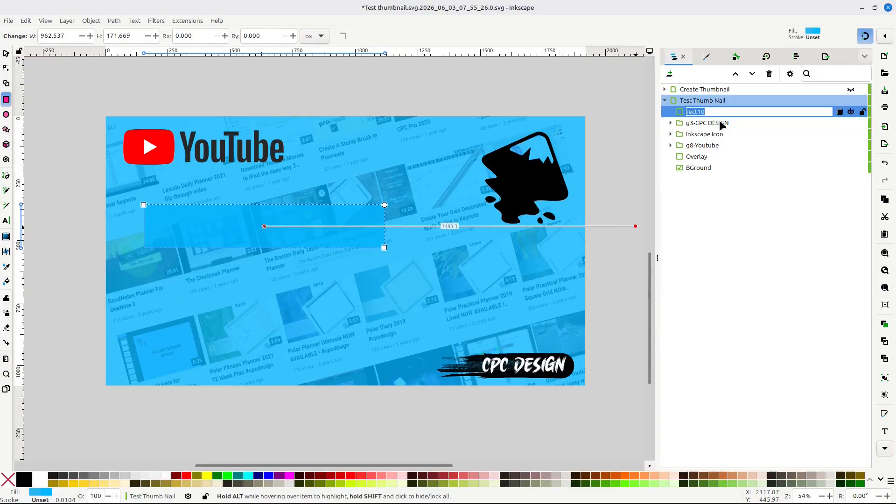
{"action": "type", "text": "B"}
{"action": "type", "text": "ox-1"}
{"action": "key", "text": "Return"}
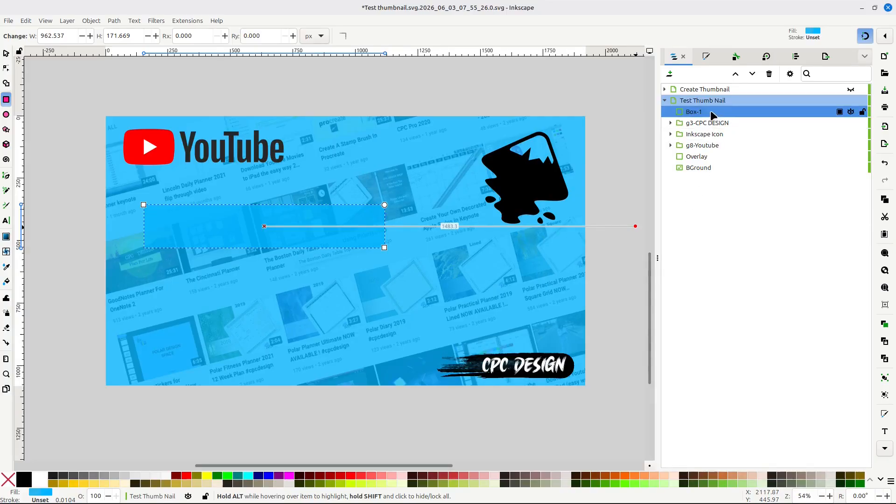
- Make Box-1's fill fully opaque and darken it to the blue RGBA 108bbdff
{"action": "left_click", "coordinate": [708, 56]}
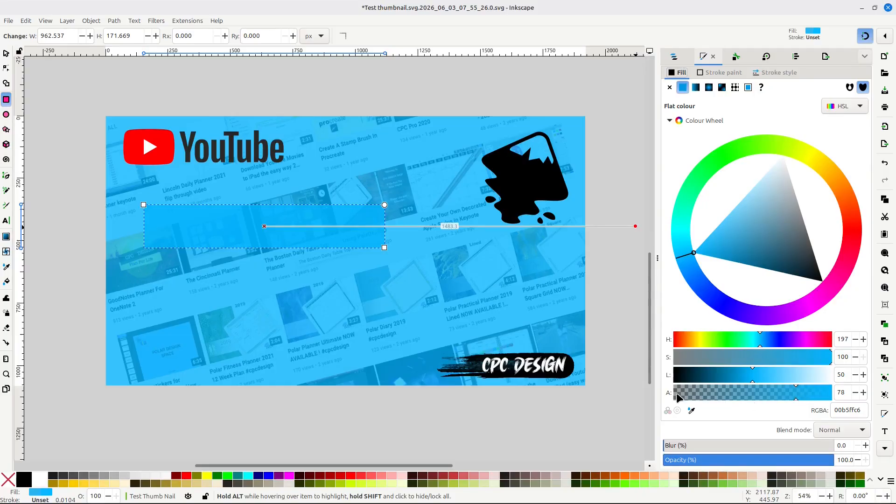
{"action": "left_click_drag", "start_coordinate": [800, 396], "coordinate": [831, 397]}
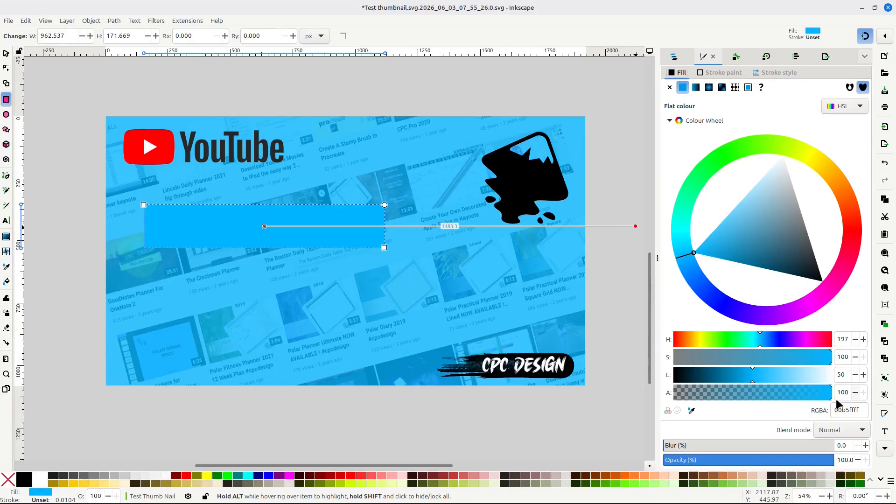
{"action": "left_click", "coordinate": [726, 258]}
{"action": "left_click_drag", "start_coordinate": [727, 257], "coordinate": [723, 254]}
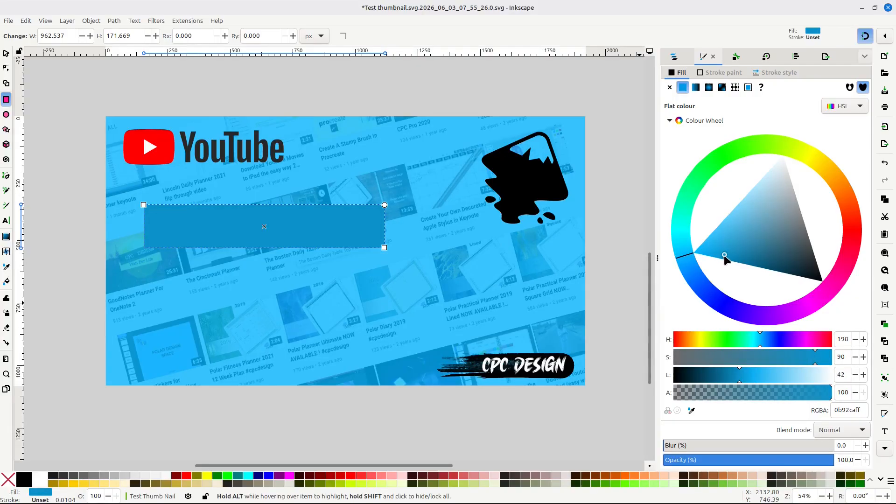
{"action": "left_click", "coordinate": [730, 246]}
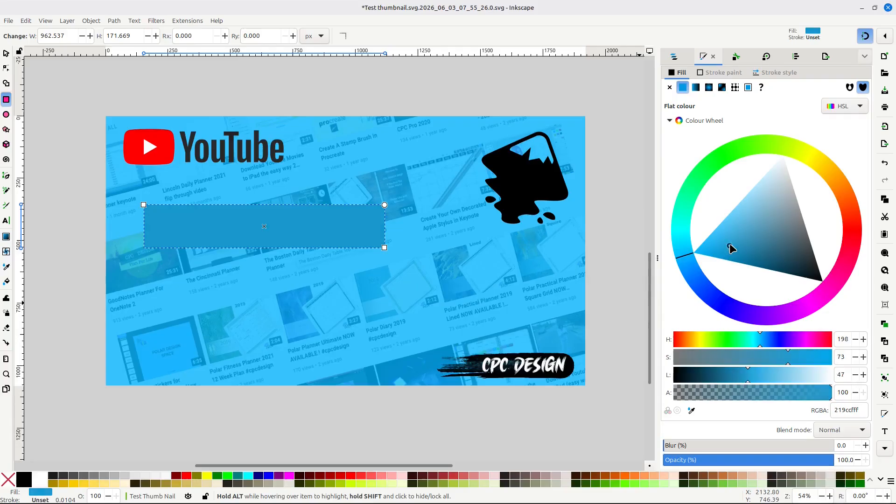
{"action": "left_click_drag", "start_coordinate": [731, 248], "coordinate": [732, 255]}
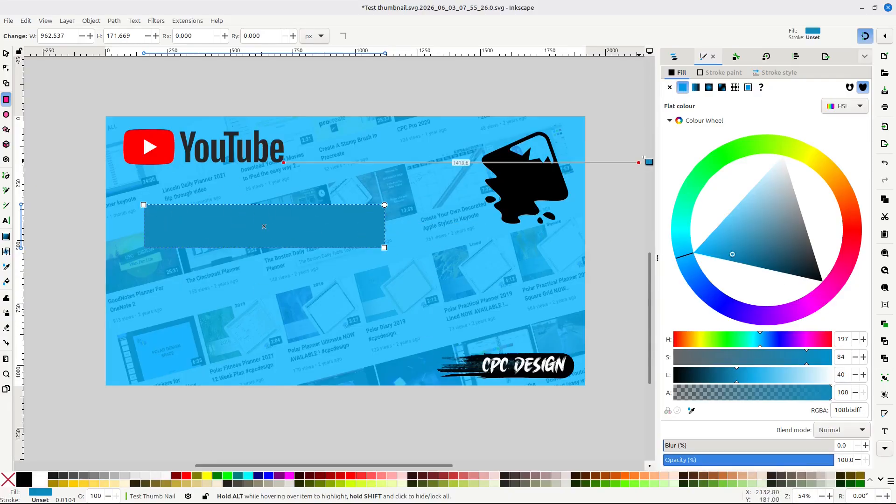
- Duplicate Box-1 and rename the lower copy in the layer as Box-2
{"action": "left_click", "coordinate": [676, 56]}
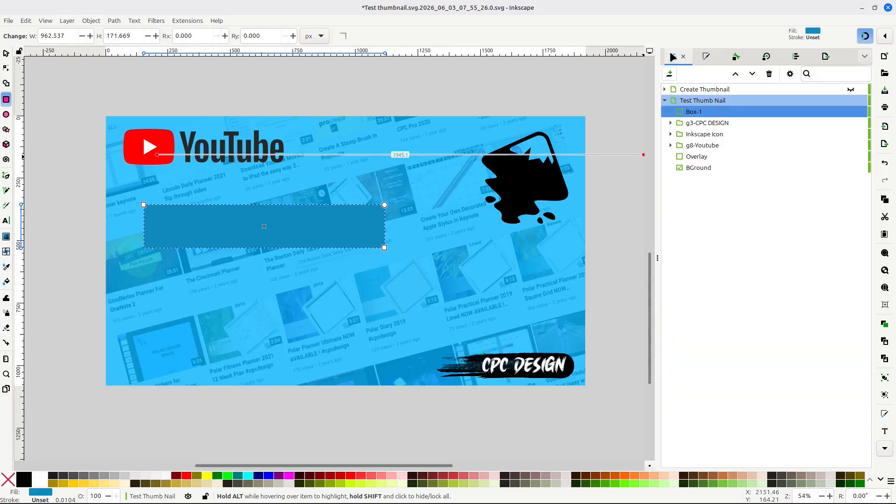
{"action": "right_click", "coordinate": [716, 115]}
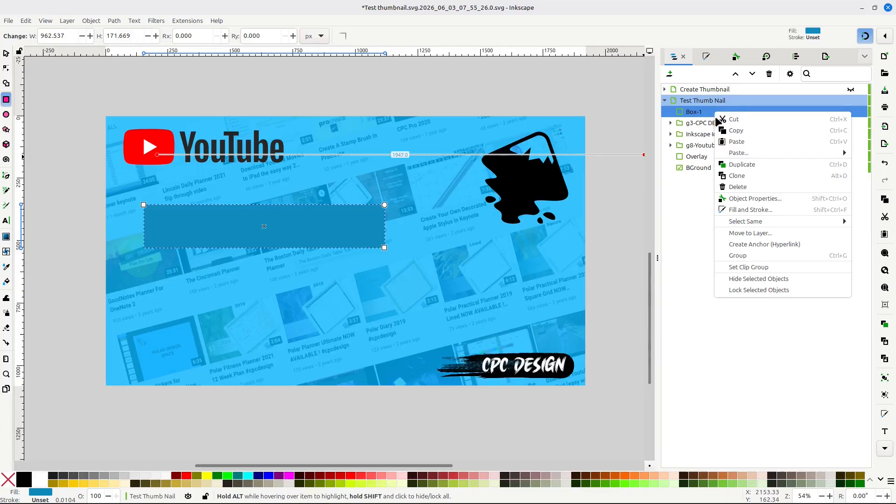
{"action": "left_click", "coordinate": [742, 165]}
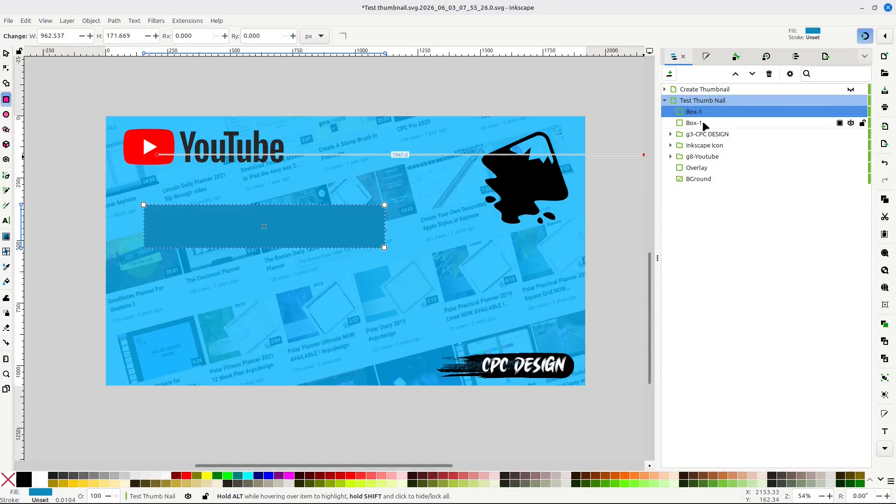
{"action": "double_click", "coordinate": [700, 122]}
{"action": "left_click", "coordinate": [707, 123]}
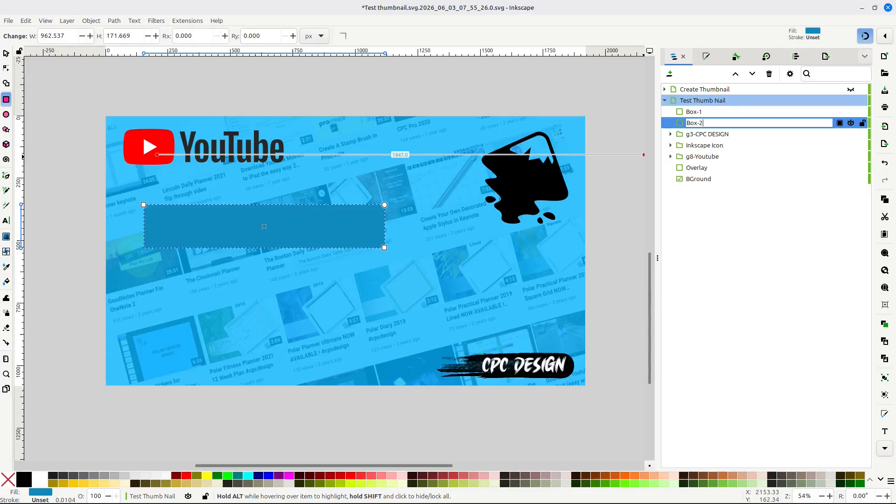
{"action": "type", "text": "2"}
{"action": "key", "text": "Return"}
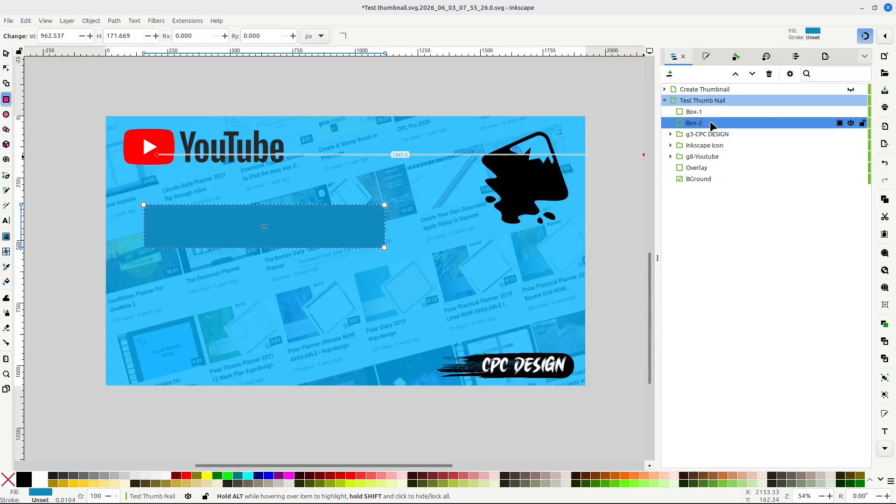
- Duplicate Box-2 and rename the lower copy in the layer as Box-3
{"action": "right_click", "coordinate": [710, 124]}
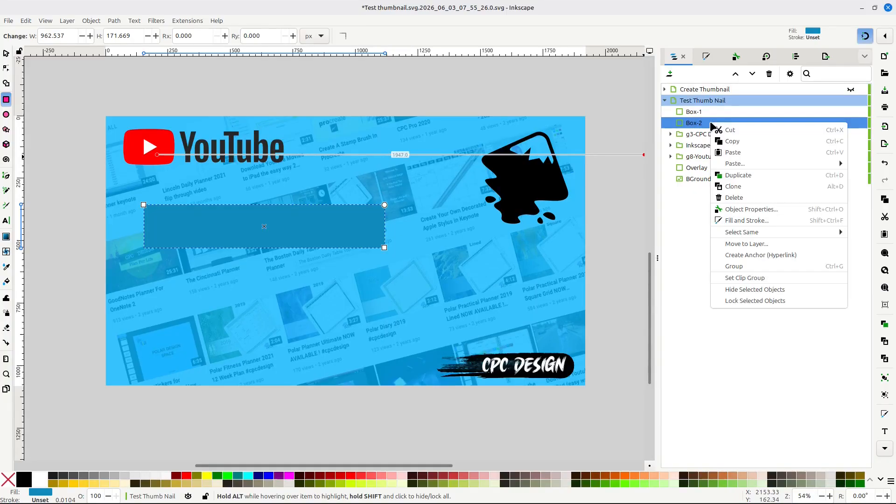
{"action": "left_click", "coordinate": [732, 176]}
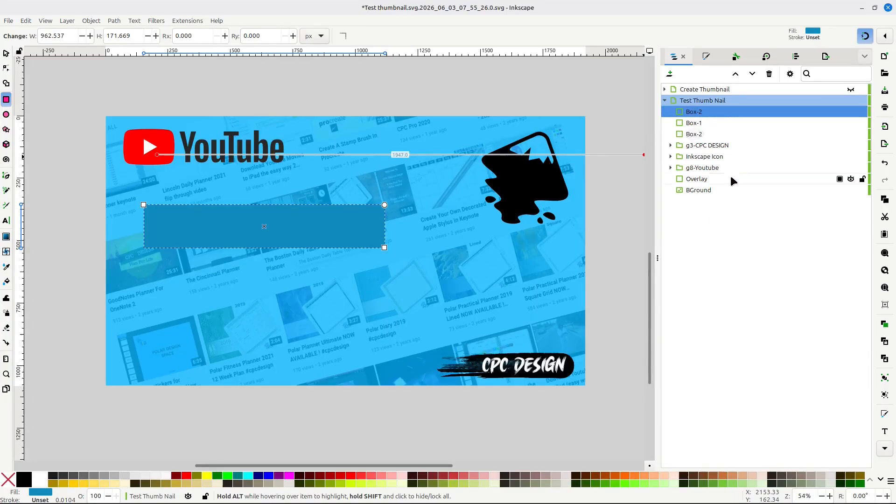
{"action": "double_click", "coordinate": [701, 134]}
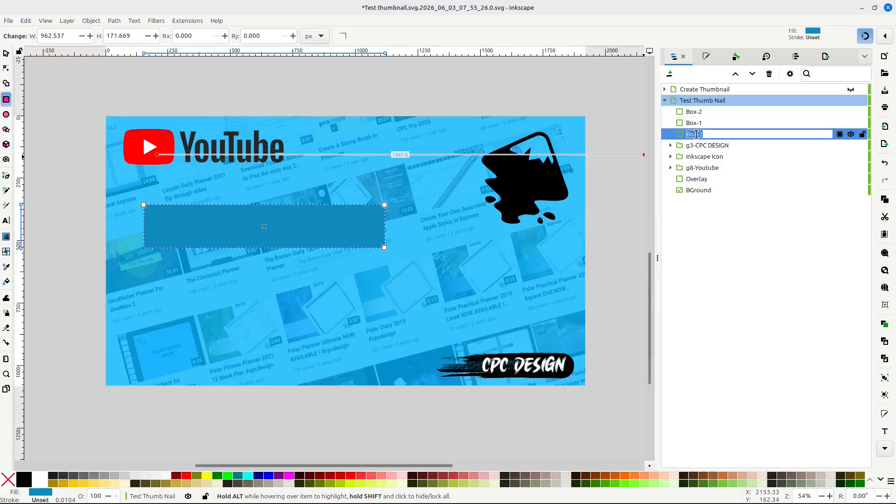
{"action": "left_click", "coordinate": [706, 132]}
{"action": "type", "text": "3"}
{"action": "key", "text": "Return"}
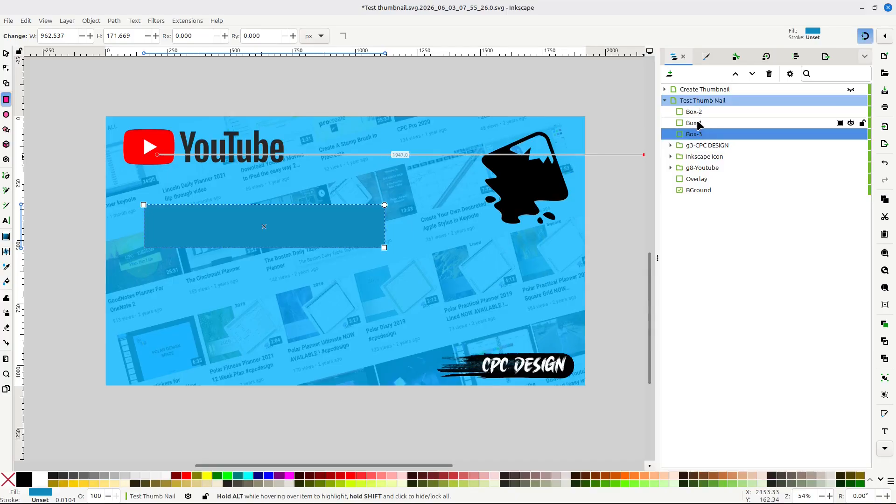
- Move Box-1 above Box-2 in the Test Thumb Nail layer's stacking order
{"action": "left_click", "coordinate": [700, 124]}
{"action": "left_click_drag", "start_coordinate": [700, 124], "coordinate": [715, 114]}
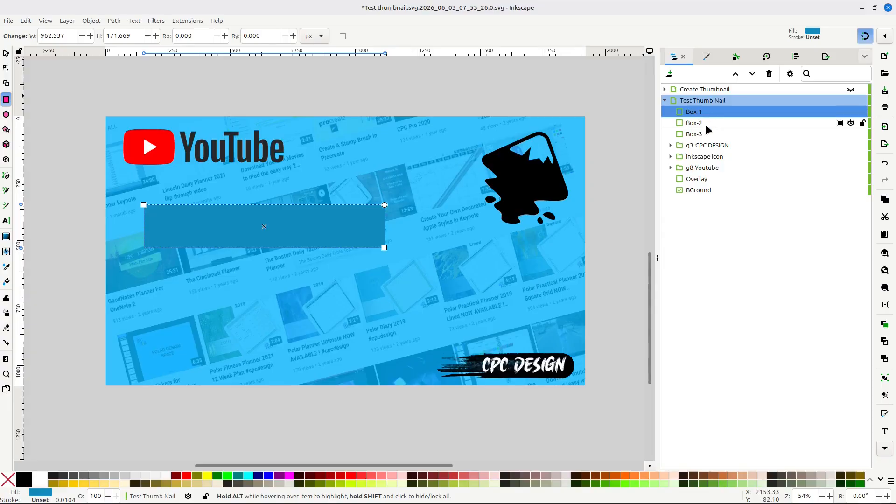
{"action": "left_click", "coordinate": [707, 123]}
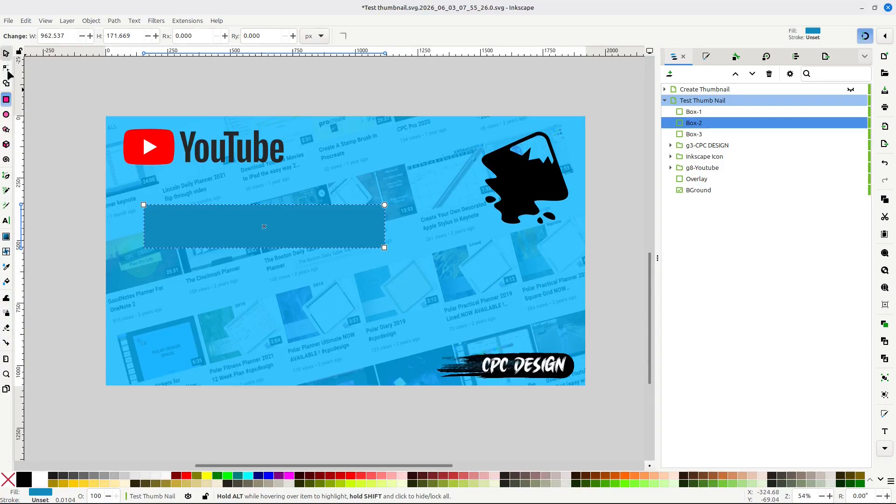
- Arrange the boxes in an evenly spaced column at about X 110 px, with Box-1 at Y 351, Box-2 at Y 588 and Box-3 lowest
{"action": "left_click", "coordinate": [6, 53]}
{"action": "left_click_drag", "start_coordinate": [378, 234], "coordinate": [437, 164]}
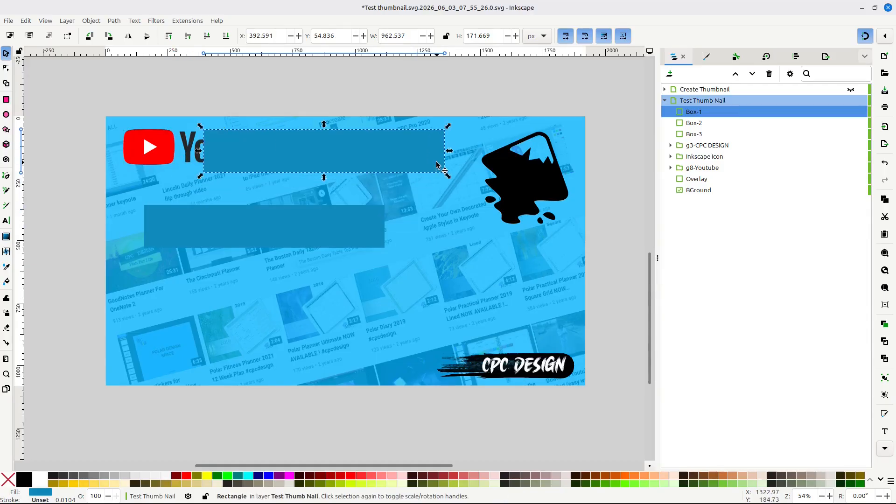
{"action": "left_click", "coordinate": [710, 122]}
{"action": "left_click_drag", "start_coordinate": [341, 230], "coordinate": [499, 284]}
{"action": "left_click", "coordinate": [698, 135]}
{"action": "left_click_drag", "start_coordinate": [286, 232], "coordinate": [276, 350]}
{"action": "left_click_drag", "start_coordinate": [435, 264], "coordinate": [222, 290]}
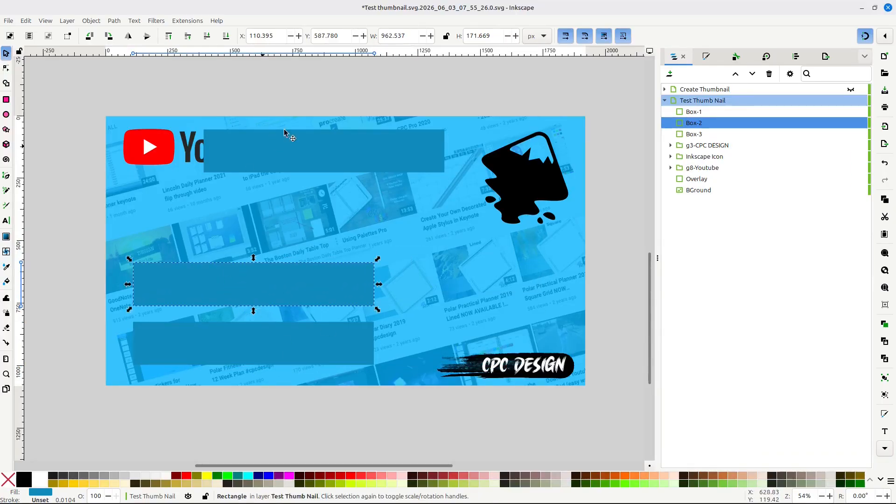
{"action": "left_click", "coordinate": [318, 150]}
{"action": "left_click_drag", "start_coordinate": [325, 147], "coordinate": [259, 221]}
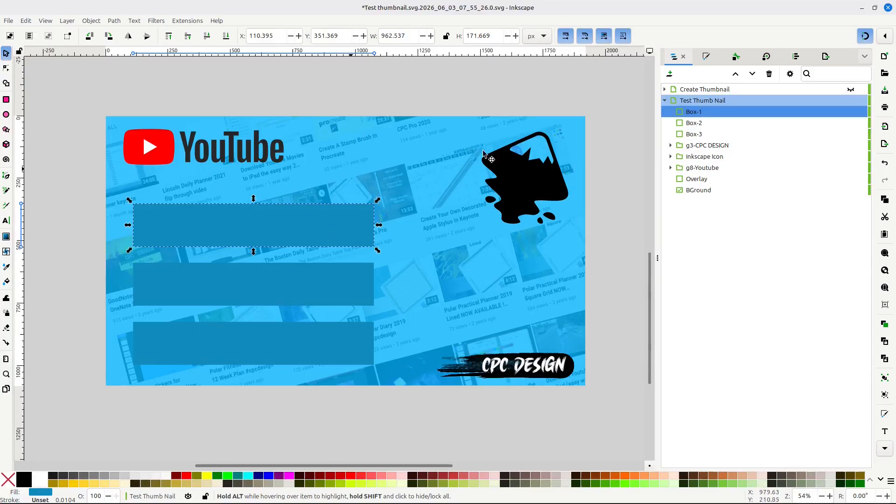
- Add a centred flowed text frame over Box-1 in the Test Thumb Nail layer, reading Create in Oswald Bold 90 pt
{"action": "left_click", "coordinate": [708, 103]}
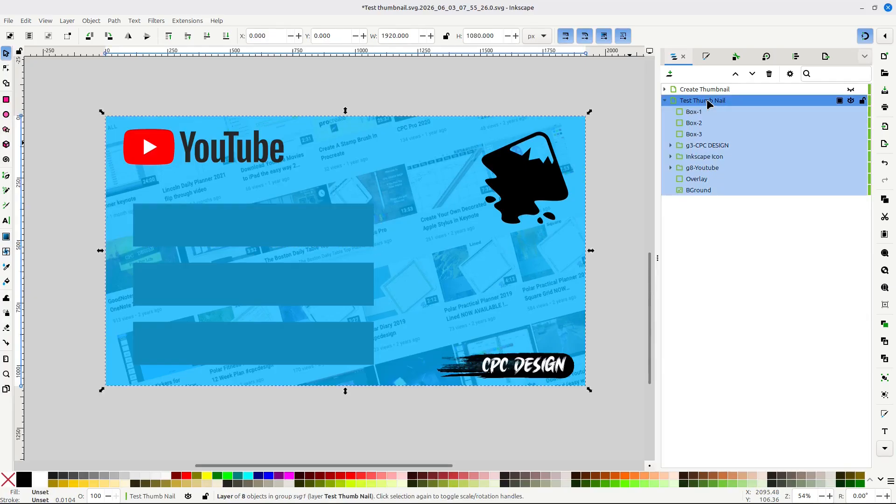
{"action": "left_click", "coordinate": [708, 103]}
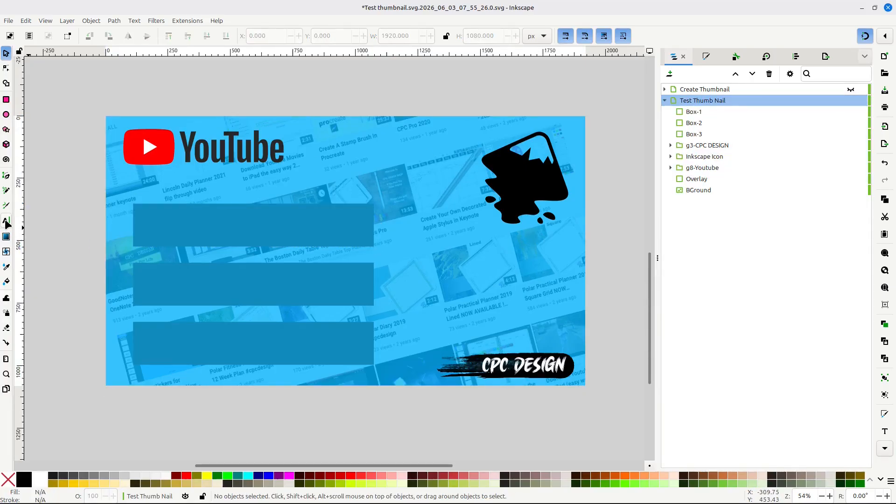
{"action": "left_click", "coordinate": [6, 222]}
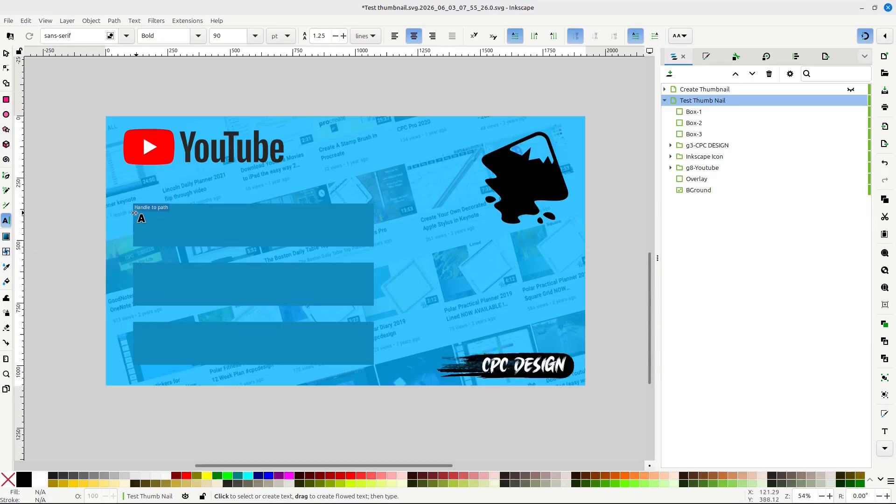
{"action": "left_click_drag", "start_coordinate": [135, 206], "coordinate": [365, 247]}
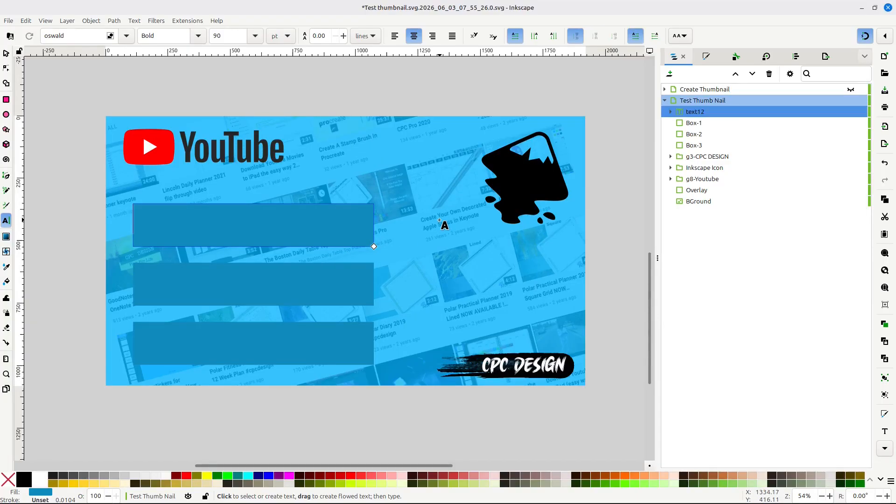
{"action": "type", "text": "Cr"}
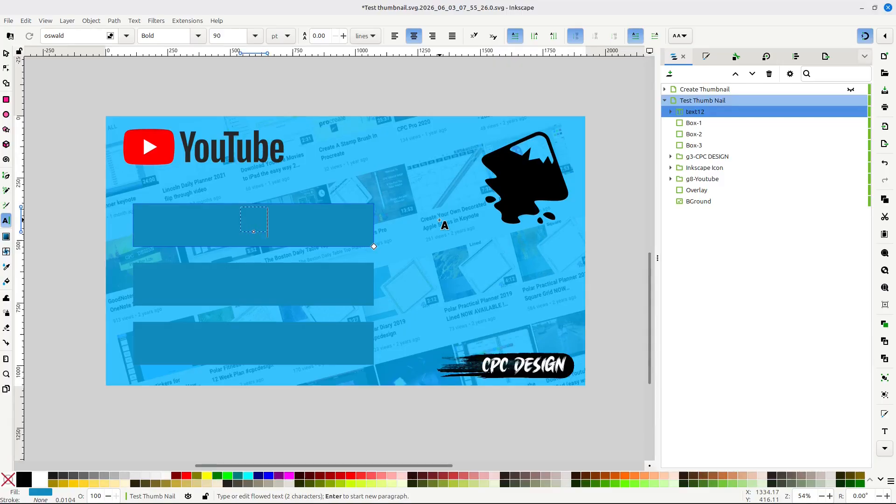
{"action": "type", "text": "eate"}
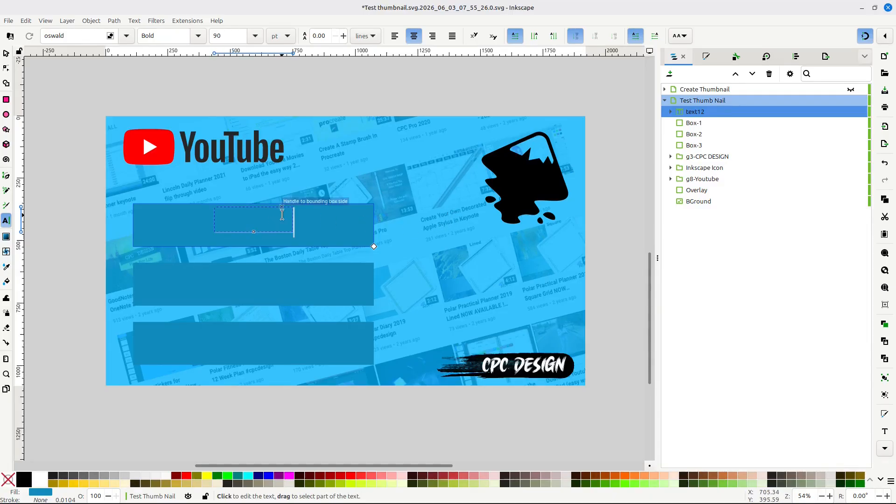
- Set the fill of the Create text to opaque white, RGBA ffffffff
{"action": "left_click", "coordinate": [6, 53]}
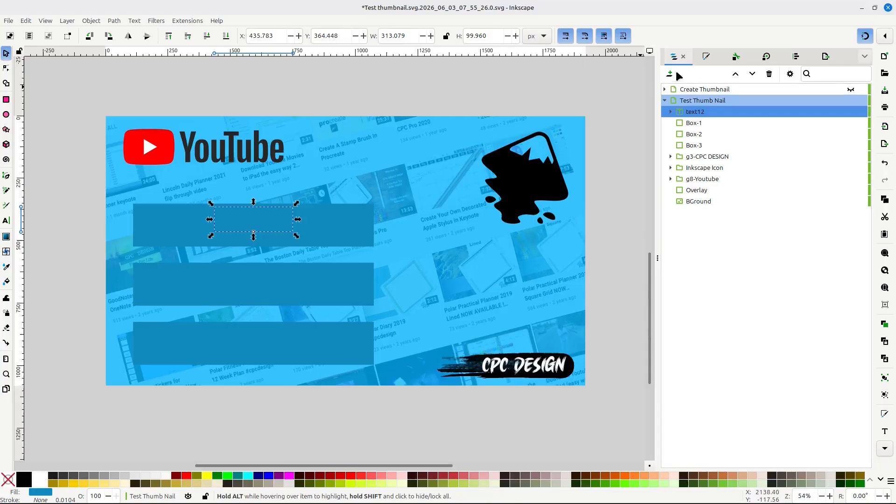
{"action": "left_click", "coordinate": [707, 57]}
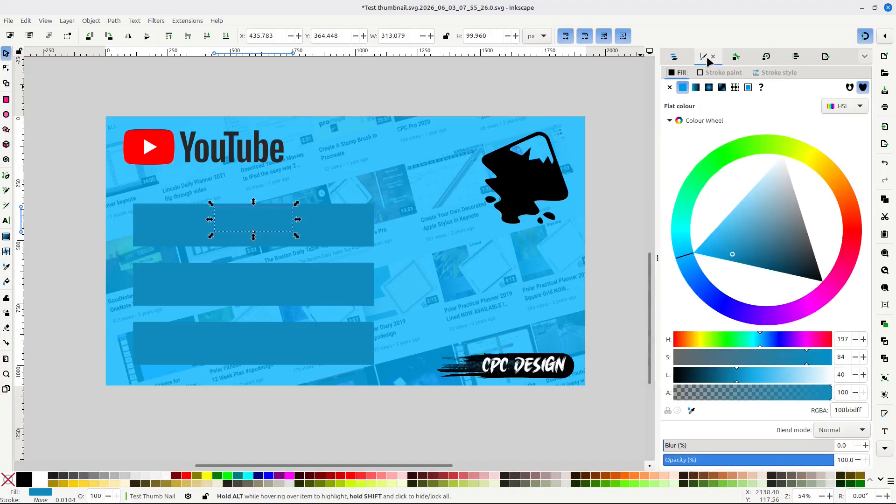
{"action": "mouse_move", "coordinate": [733, 256]}
{"action": "left_mouse_down"}
{"action": "mouse_move", "coordinate": [778, 178]}
{"action": "mouse_move", "coordinate": [788, 131]}
{"action": "left_mouse_up"}
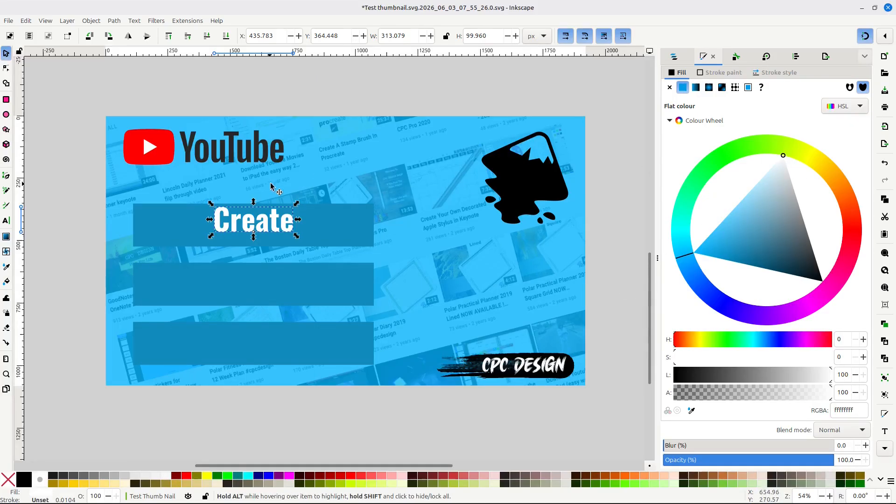
{"action": "left_click", "coordinate": [674, 58]}
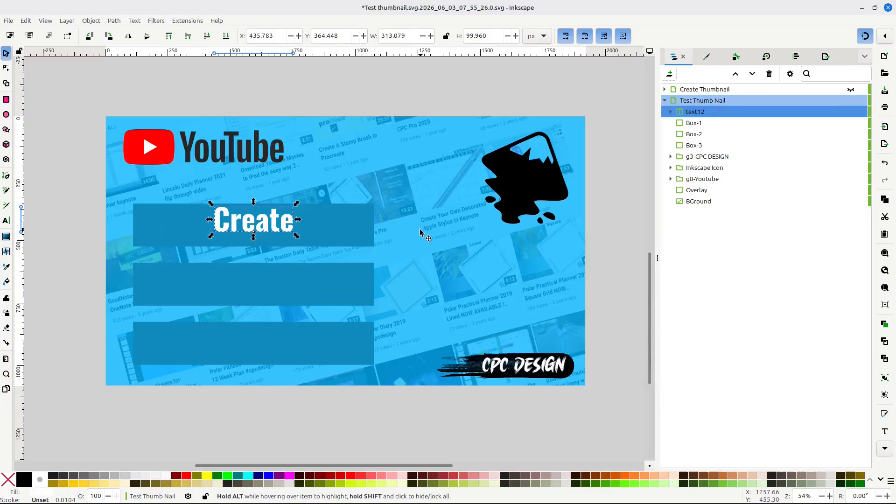
- Rename the text12 object in the Test Thumb Nail layer as Create Thumbnail and copy that name
{"action": "double_click", "coordinate": [695, 113]}
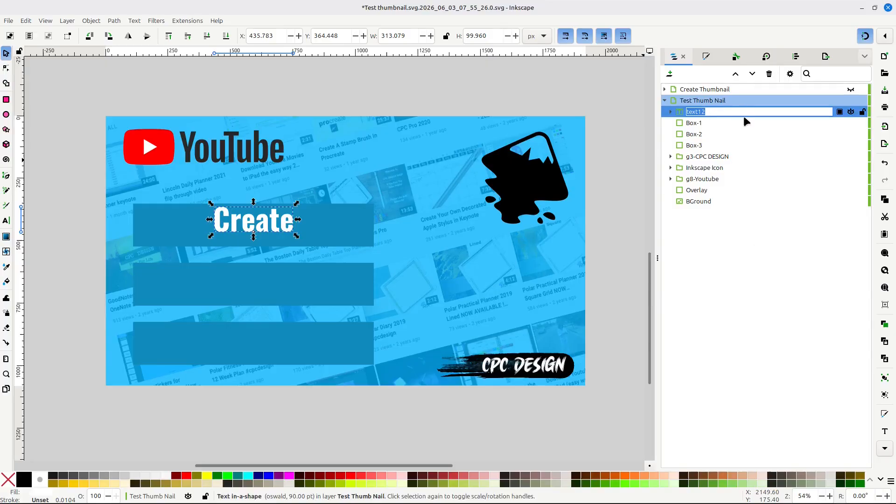
{"action": "type", "text": "Create"}
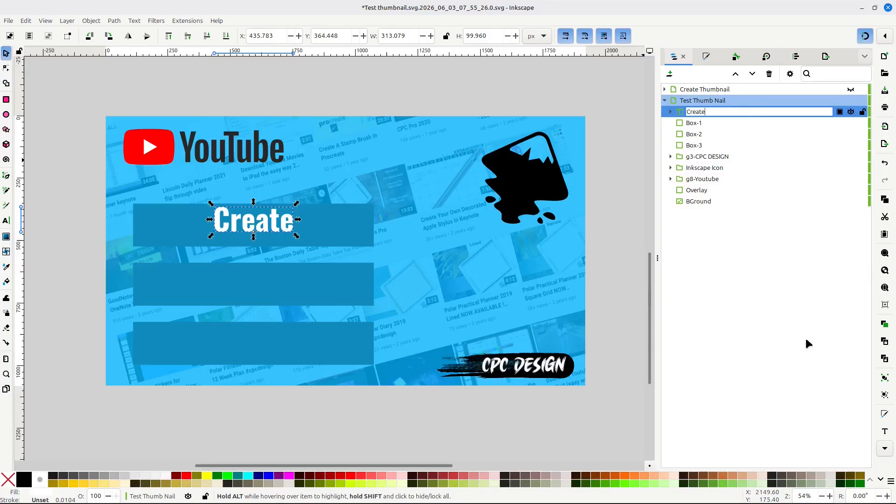
{"action": "type", "text": " Thumbnail"}
{"action": "left_click_drag", "start_coordinate": [746, 112], "coordinate": [675, 109]}
{"action": "right_click", "coordinate": [713, 109]}
{"action": "left_click", "coordinate": [737, 128]}
{"action": "key", "text": "Escape"}
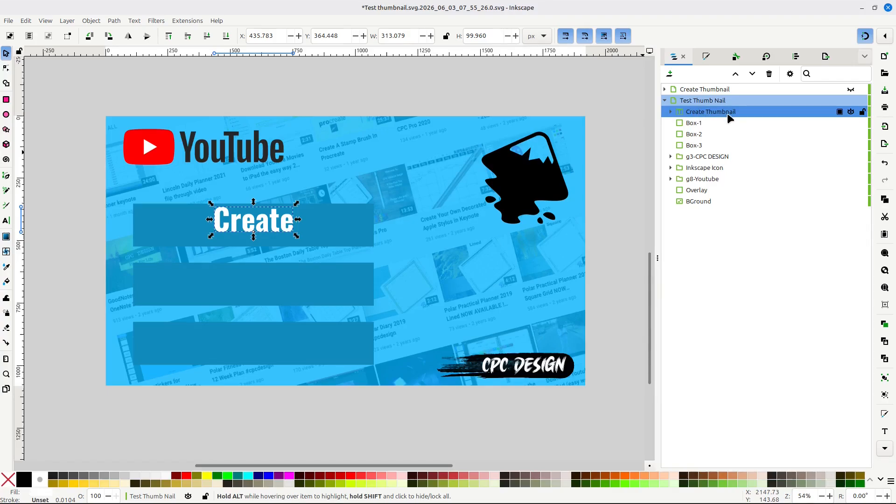
- Replace the word Create in the Box-1 text with the copied wording Create Thumbnail
{"action": "double_click", "coordinate": [279, 219]}
{"action": "double_click", "coordinate": [279, 219]}
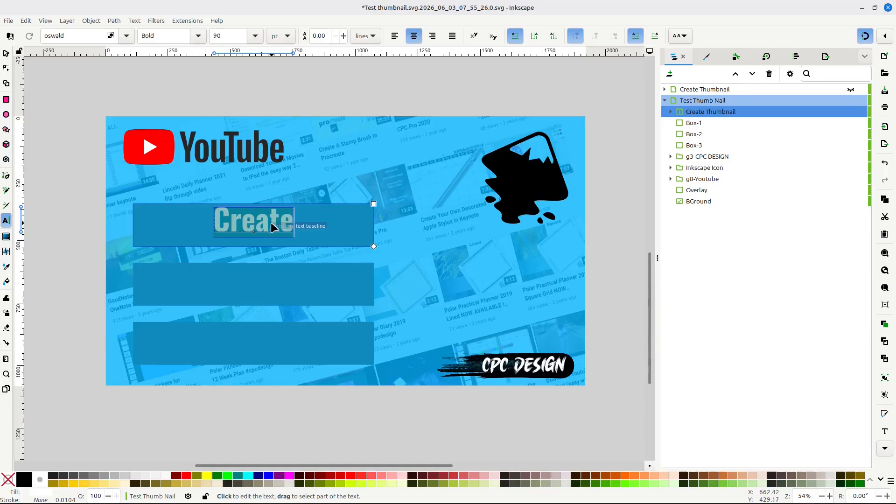
{"action": "right_click", "coordinate": [271, 223]}
{"action": "left_click", "coordinate": [298, 254]}
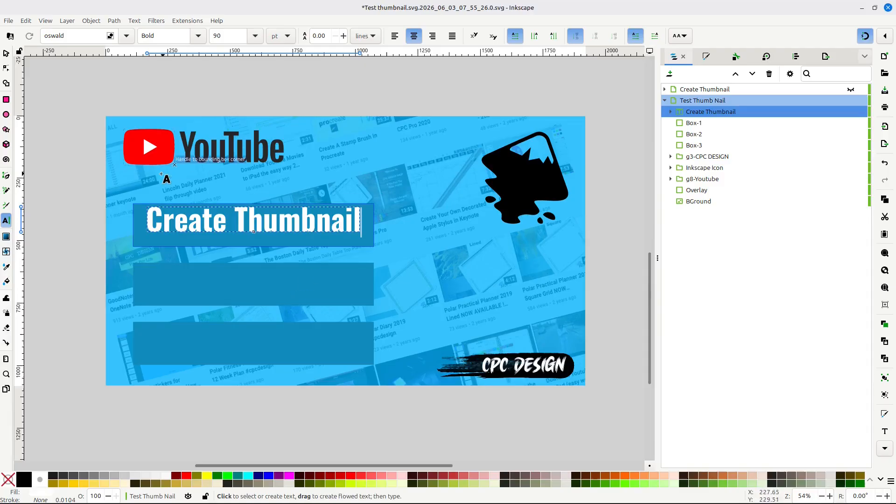
- Move the Create Thumbnail text to X 159.580, Y 383.369 px so it sits vertically centred in Box-1
{"action": "left_click", "coordinate": [6, 55]}
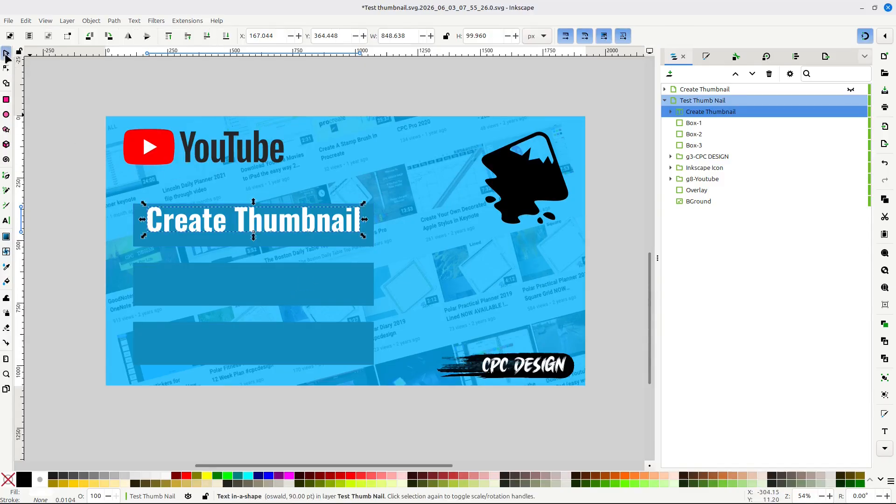
{"action": "left_click_drag", "start_coordinate": [286, 242], "coordinate": [286, 230]}
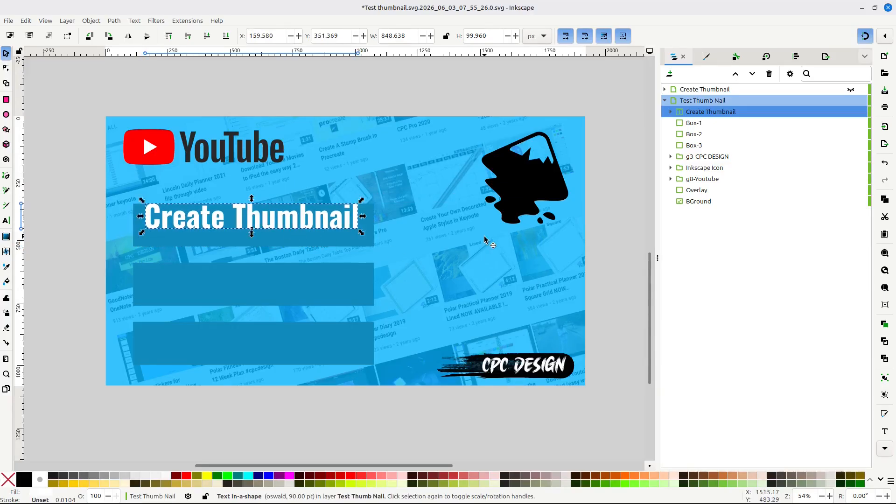
{"action": "key", "text": "Down"}
{"action": "key", "text": "Down"}
{"action": "key", "text": "Down"}
{"action": "key", "text": "Down"}
{"action": "key", "text": "Down"}
{"action": "key", "text": "Down"}
{"action": "key", "text": "Down"}
{"action": "key", "text": "Down"}
{"action": "key", "text": "Down"}
{"action": "key", "text": "Down"}
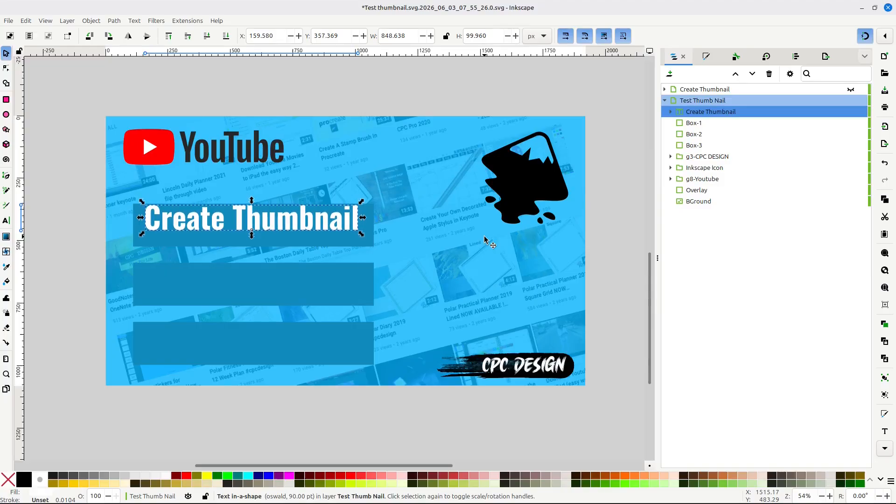
{"action": "key", "text": "Down"}
{"action": "key", "text": "Down"}
{"action": "key", "text": "Down"}
{"action": "key", "text": "Down"}
{"action": "key", "text": "Down"}
{"action": "key", "text": "Down"}
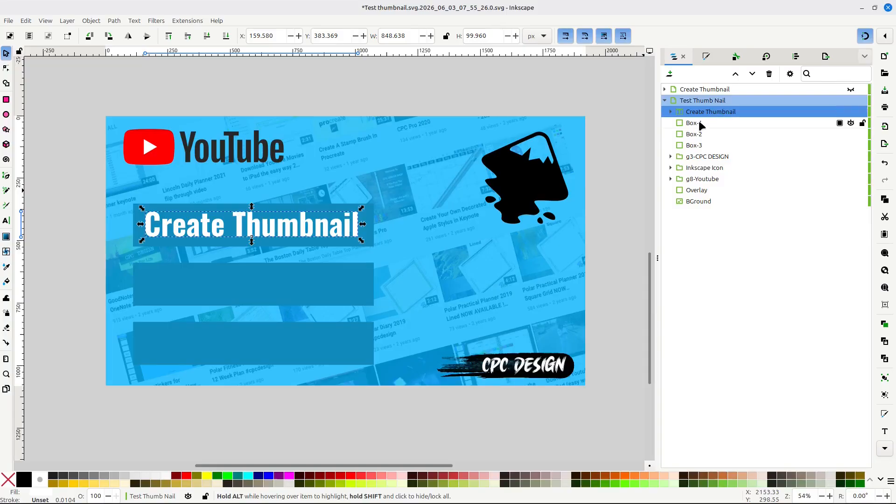
- Duplicate the Create Thumbnail text object in the Test Thumb Nail layer
{"action": "left_click", "coordinate": [715, 110]}
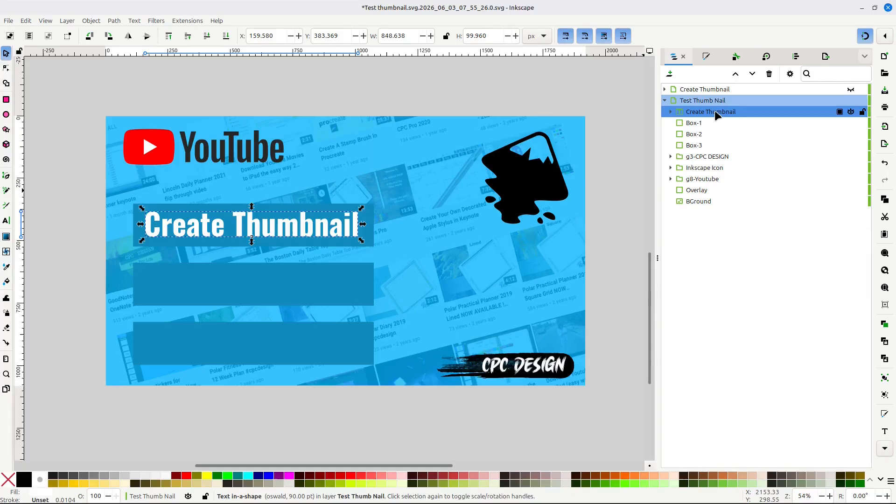
{"action": "left_click", "coordinate": [721, 134]}
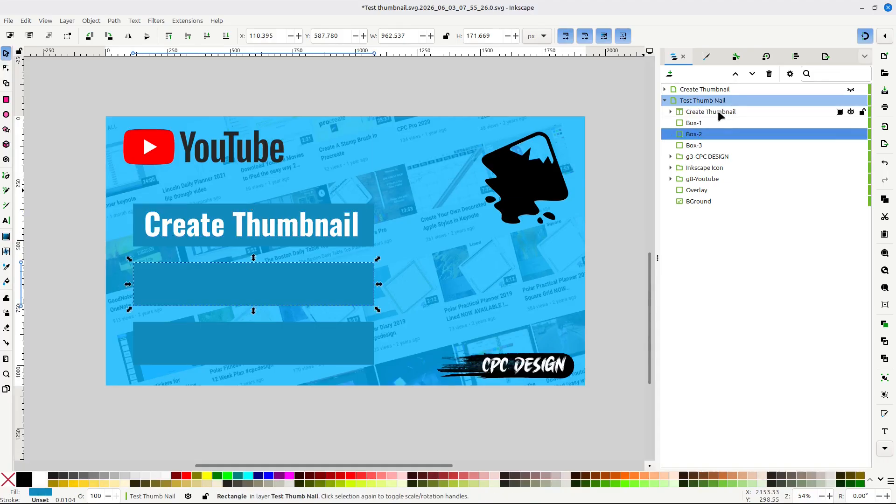
{"action": "left_click", "coordinate": [719, 113]}
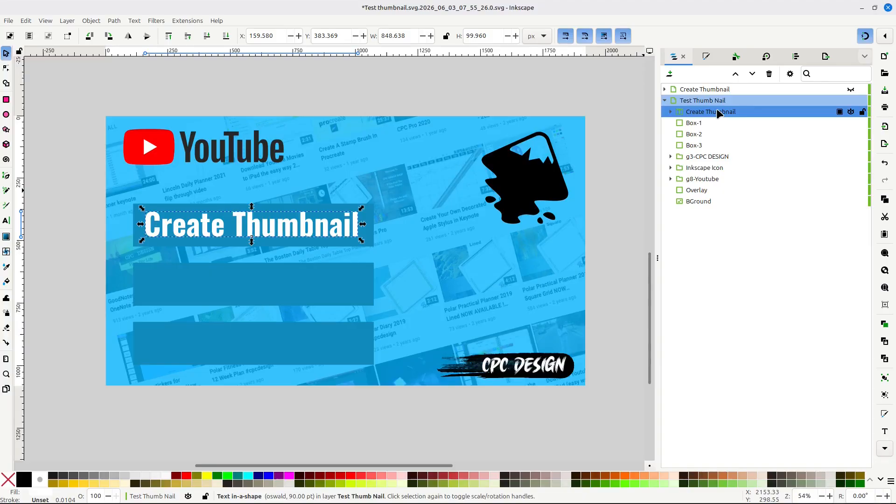
{"action": "right_click", "coordinate": [718, 113]}
{"action": "left_click", "coordinate": [742, 162]}
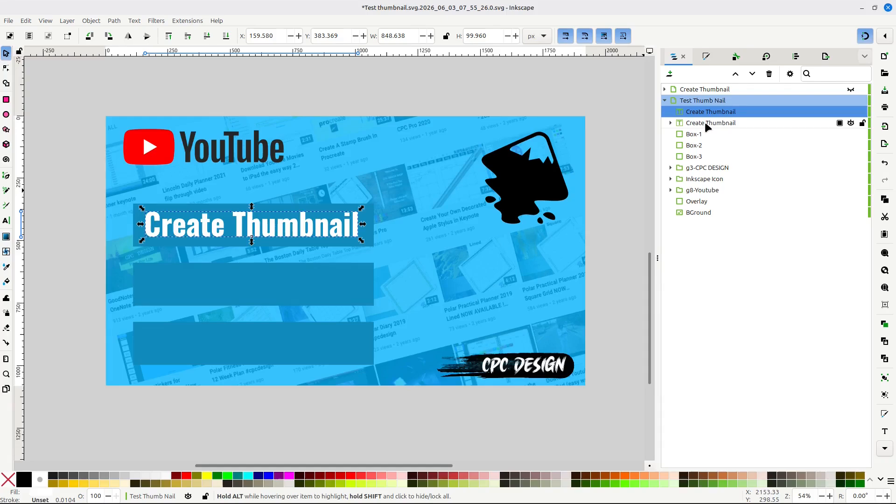
- Rename the duplicated text object as Create Youtube
{"action": "double_click", "coordinate": [716, 112]}
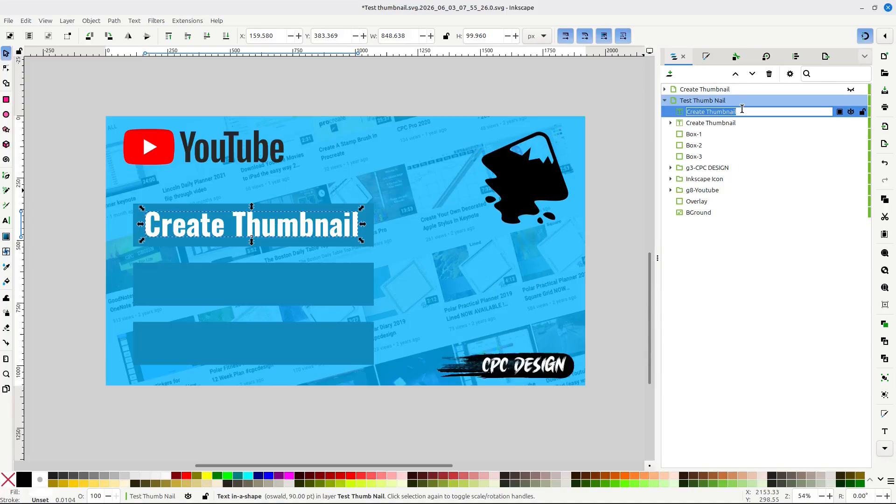
{"action": "left_click", "coordinate": [742, 109]}
{"action": "key", "text": "BackSpace"}
{"action": "key", "text": "BackSpace"}
{"action": "key", "text": "BackSpace"}
{"action": "key", "text": "BackSpace"}
{"action": "key", "text": "BackSpace"}
{"action": "key", "text": "BackSpace"}
{"action": "key", "text": "BackSpace"}
{"action": "key", "text": "BackSpace"}
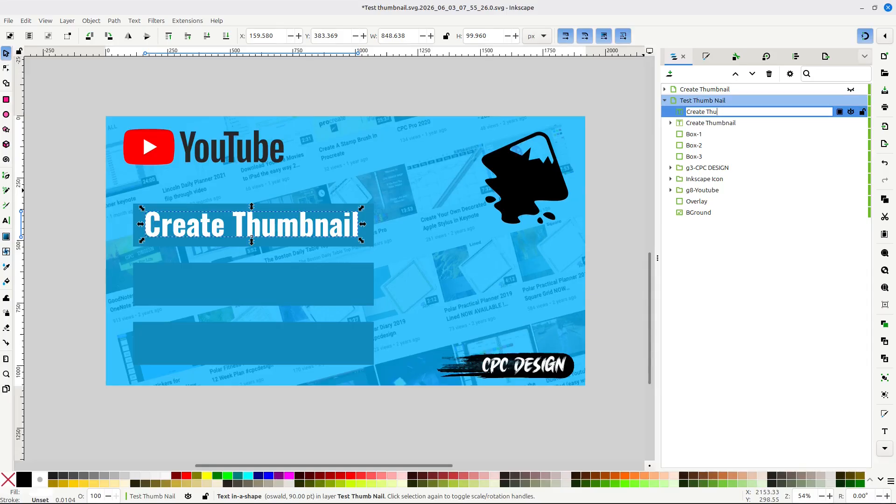
{"action": "key", "text": "BackSpace"}
{"action": "type", "text": "Youtube"}
{"action": "key", "text": "Return"}
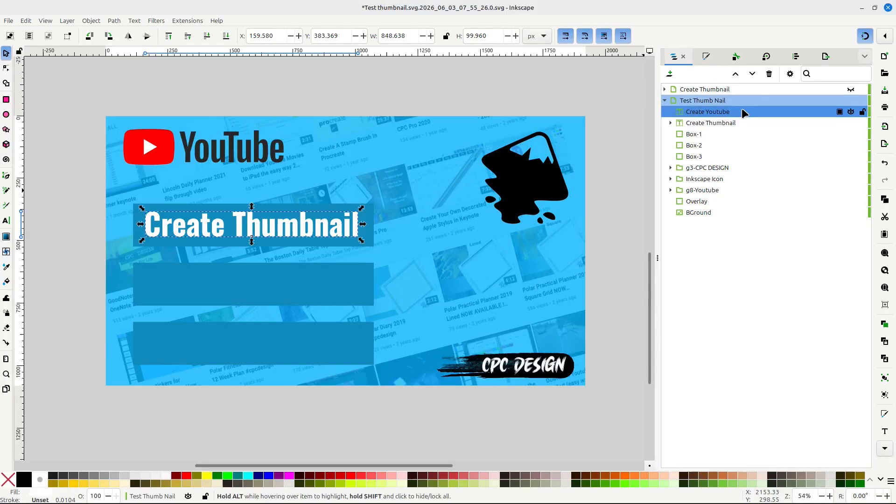
- Try to replace the word Thumbnail with YouTube in the duplicated text over Box-1
{"action": "double_click", "coordinate": [294, 226]}
{"action": "double_click", "coordinate": [297, 228]}
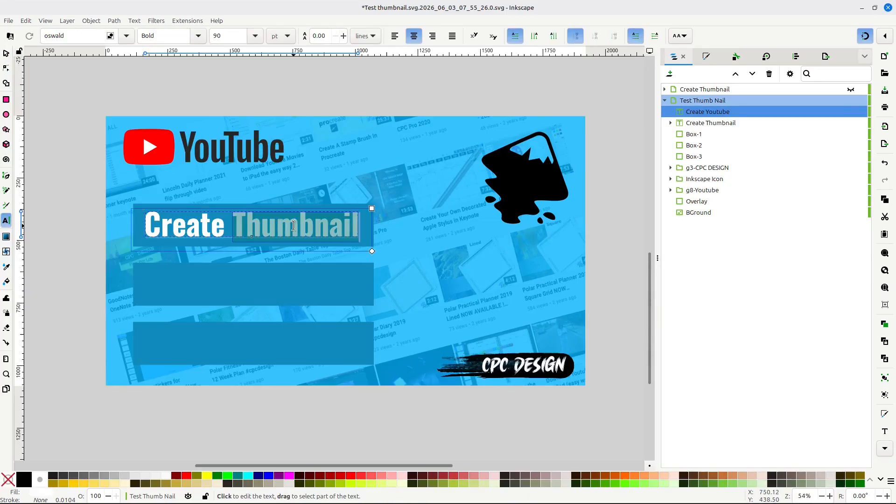
{"action": "type", "text": "Y"}
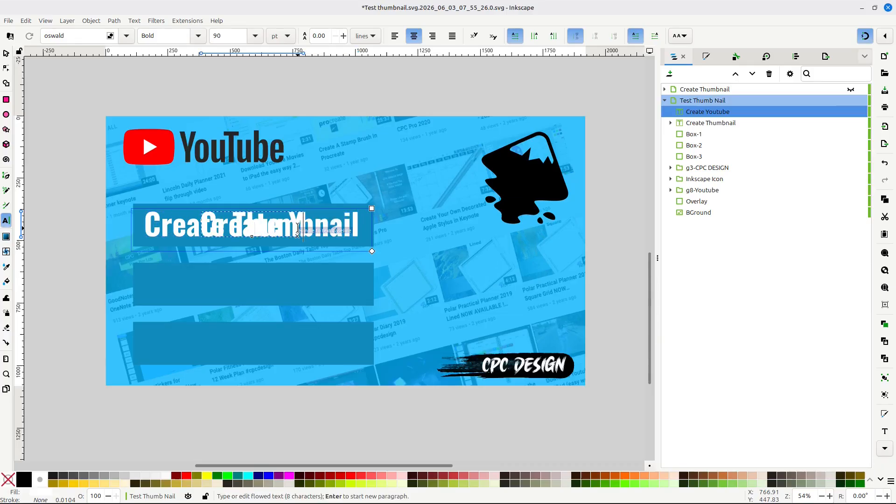
{"action": "type", "text": "ouTube"}
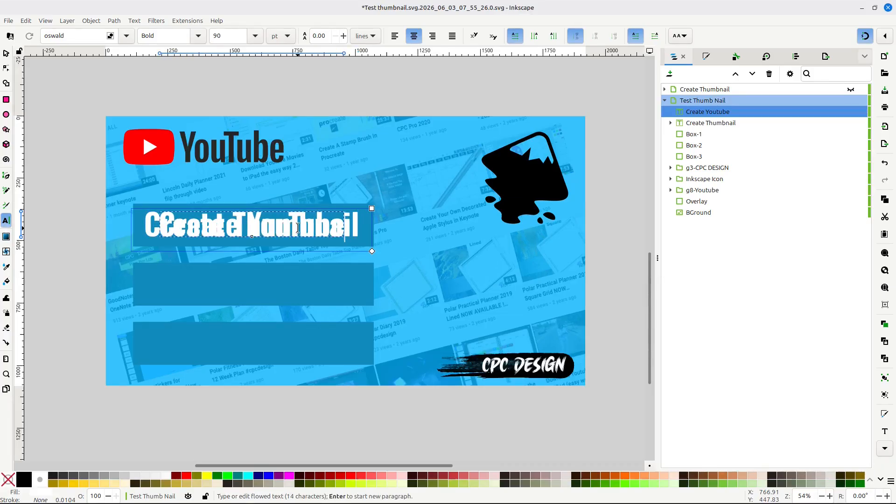
{"action": "key", "text": "BackSpace"}
{"action": "key", "text": "BackSpace"}
{"action": "key", "text": "BackSpace"}
{"action": "key", "text": "BackSpace"}
{"action": "key", "text": "BackSpace"}
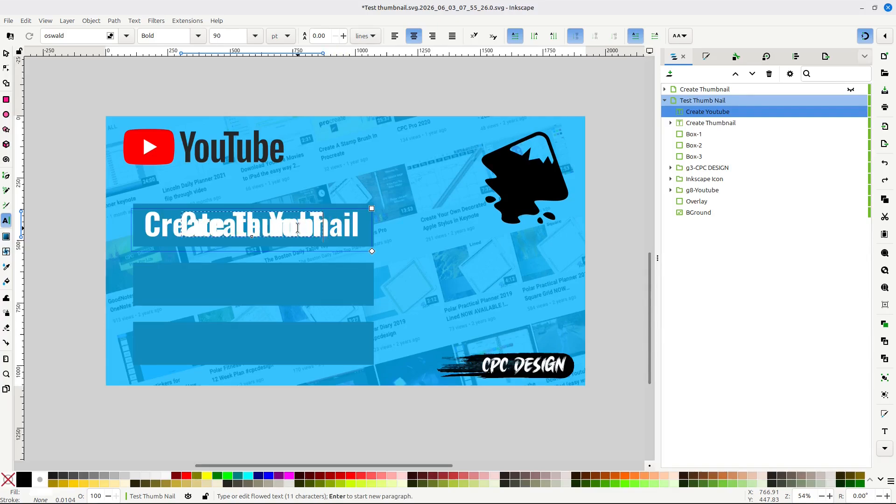
- Undo the duplicated text's wording edits, its renaming and the duplication, and leave nothing selected
{"action": "key", "text": "ctrl+z"}
{"action": "key", "text": "ctrl+z"}
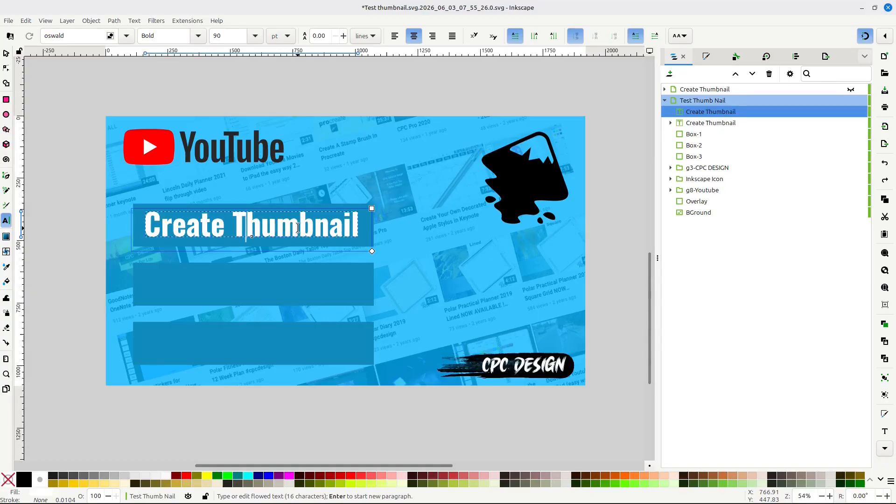
{"action": "left_click", "coordinate": [715, 112]}
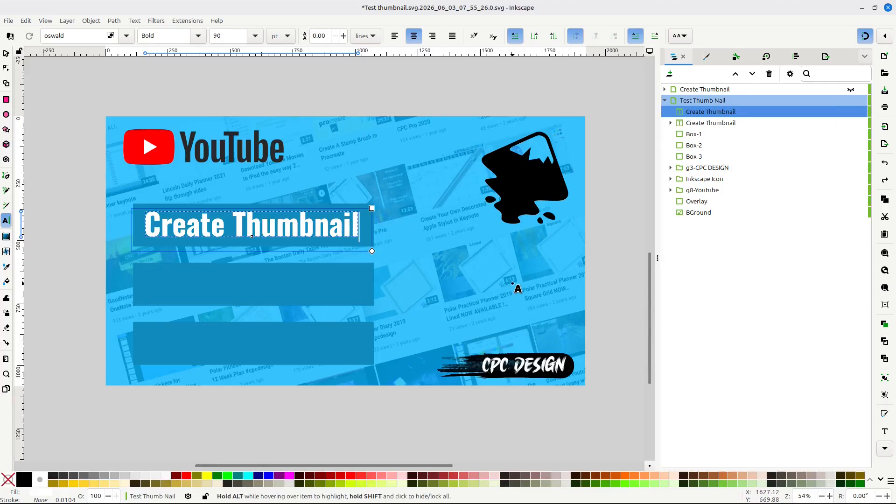
{"action": "key", "text": "Escape"}
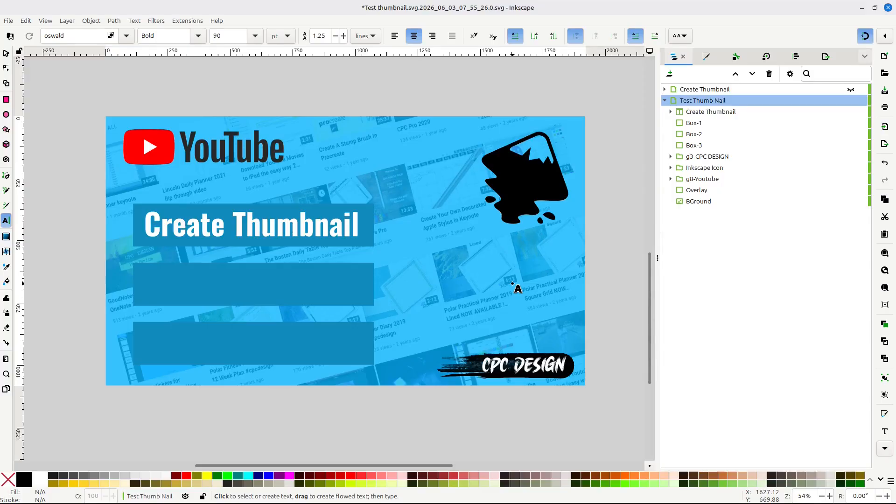
- Rename the remaining Create Thumbnail text object in the Test Thumb Nail layer as Create Youtube
{"action": "left_click", "coordinate": [704, 111]}
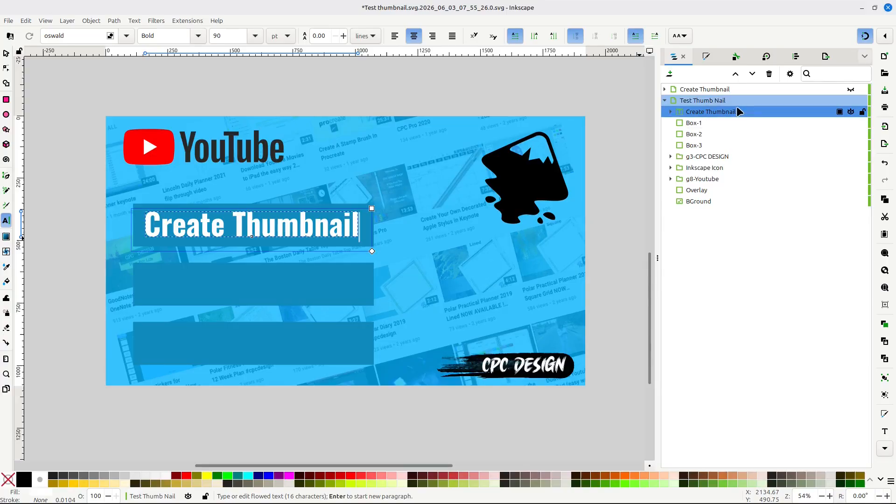
{"action": "left_click", "coordinate": [721, 125]}
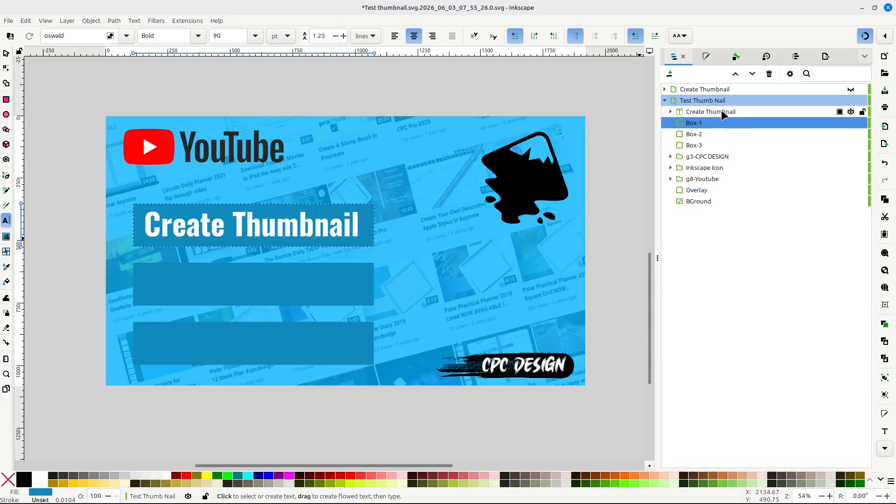
{"action": "left_click", "coordinate": [724, 112]}
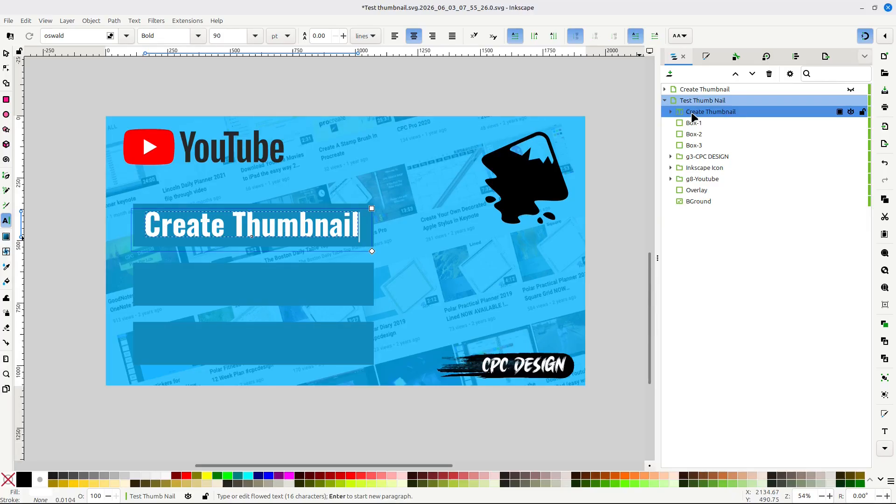
{"action": "left_click", "coordinate": [6, 54]}
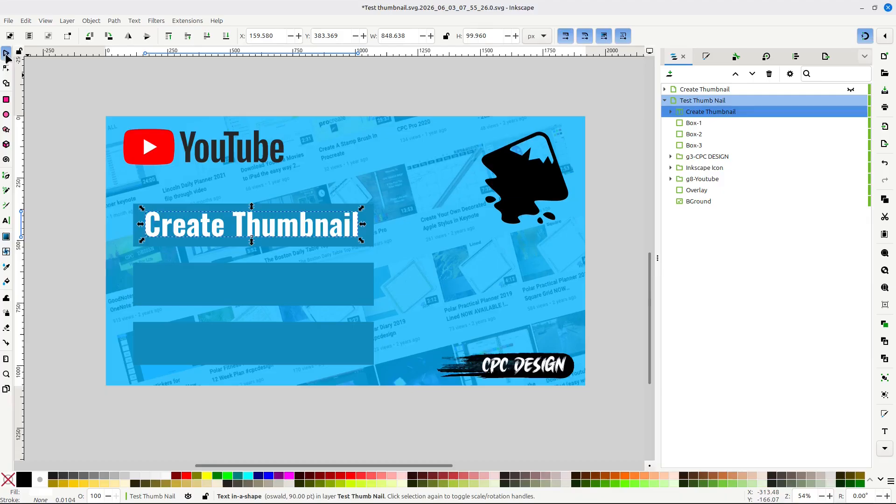
{"action": "double_click", "coordinate": [700, 112]}
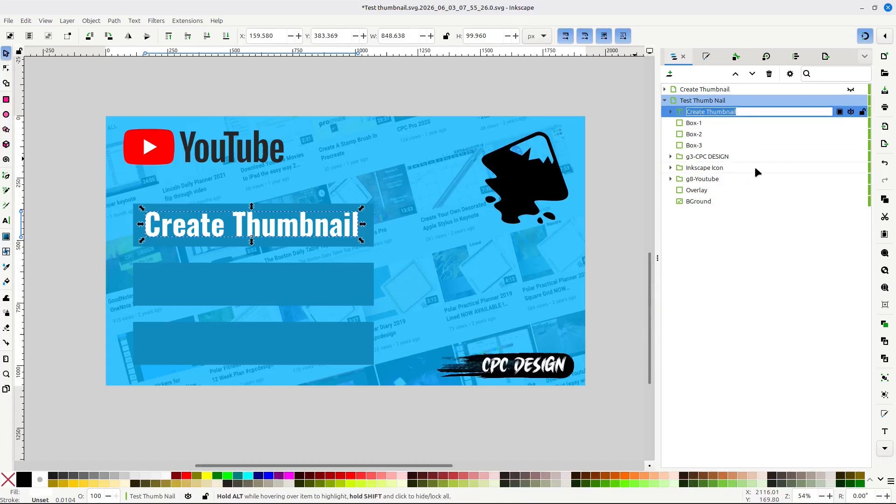
{"action": "left_click", "coordinate": [743, 111]}
{"action": "key", "text": "BackSpace"}
{"action": "key", "text": "BackSpace"}
{"action": "key", "text": "BackSpace"}
{"action": "key", "text": "BackSpace"}
{"action": "key", "text": "BackSpace"}
{"action": "key", "text": "BackSpace"}
{"action": "key", "text": "BackSpace"}
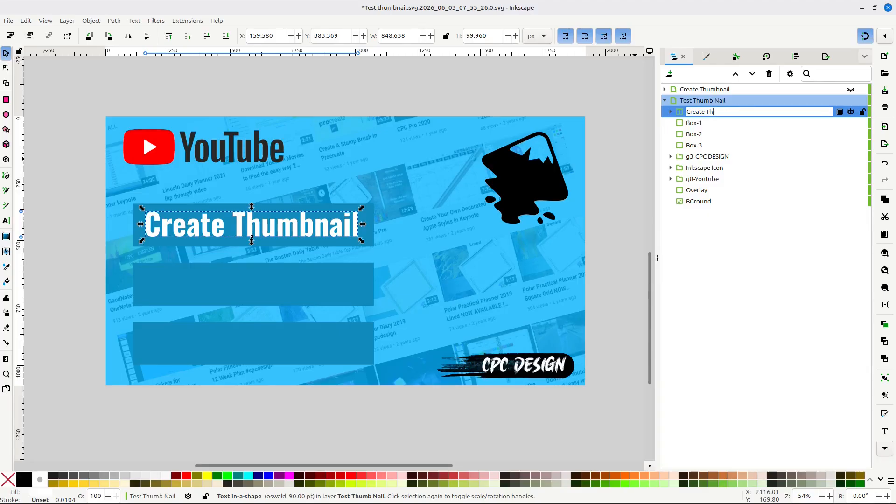
{"action": "key", "text": "BackSpace"}
{"action": "key", "text": "BackSpace"}
{"action": "type", "text": "Youtube"}
{"action": "key", "text": "Return"}
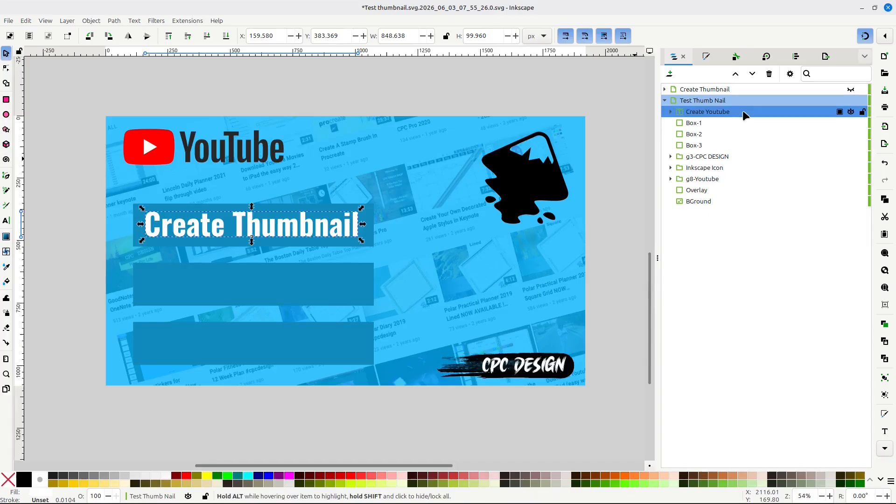
- Replace the word Thumbnail with YouTube in the text over Box-1 so it reads Create YouTube
{"action": "left_click", "coordinate": [287, 230]}
{"action": "left_click", "coordinate": [287, 230]}
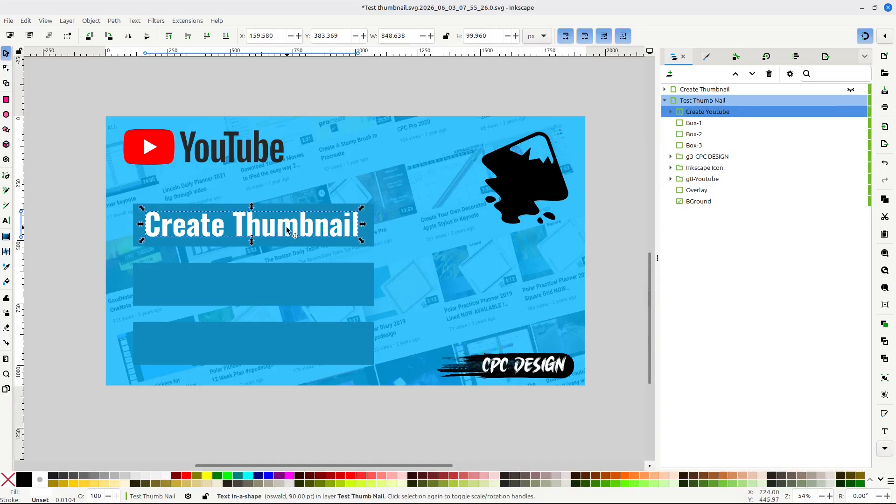
{"action": "double_click", "coordinate": [287, 230]}
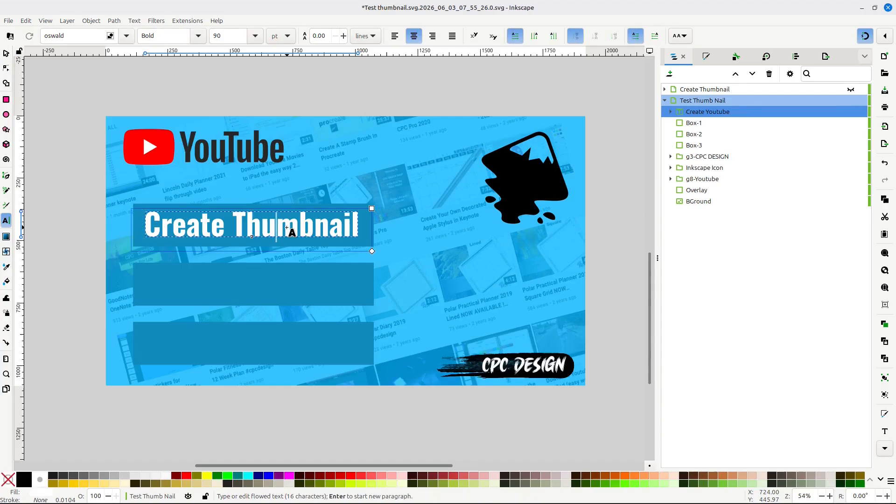
{"action": "double_click", "coordinate": [324, 227]}
{"action": "left_click", "coordinate": [358, 221]}
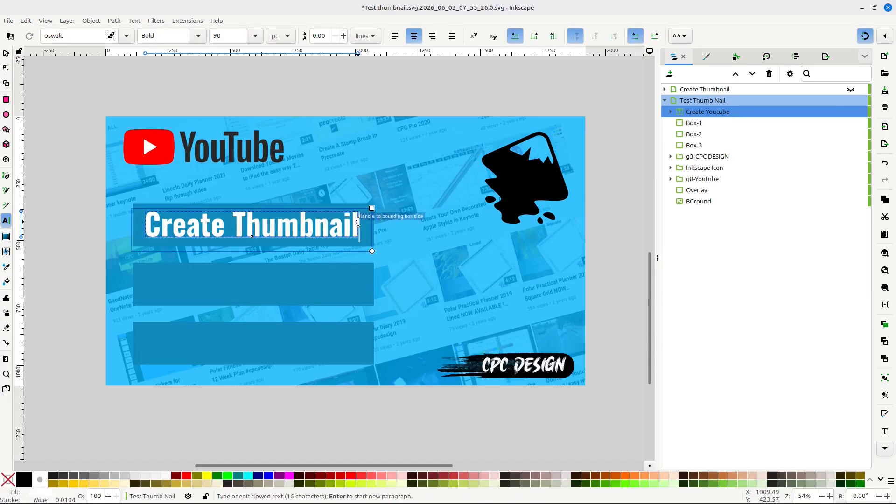
{"action": "key", "text": "BackSpace"}
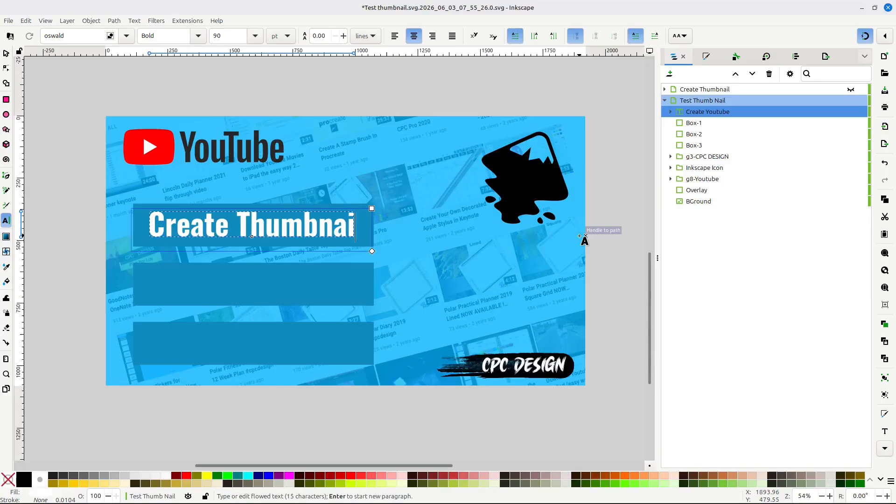
{"action": "key", "text": "BackSpace"}
{"action": "key", "text": "BackSpace"}
{"action": "key", "text": "BackSpace"}
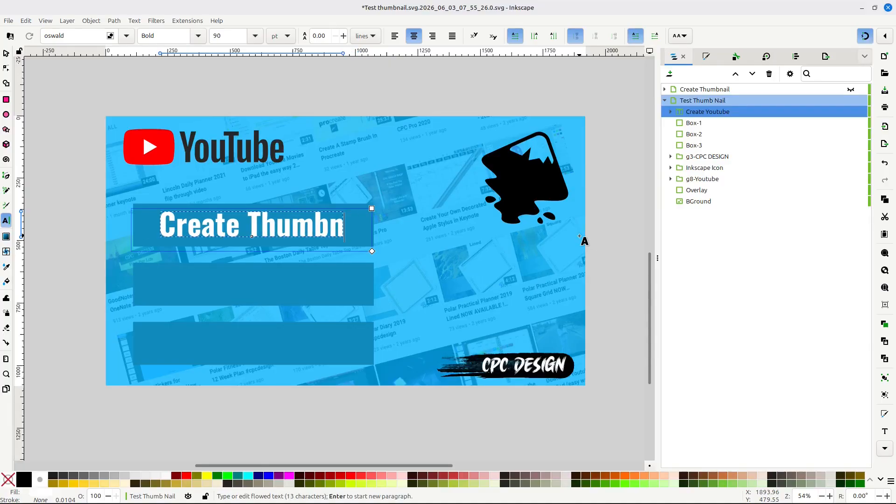
{"action": "key", "text": "BackSpace"}
{"action": "key", "text": "BackSpace"}
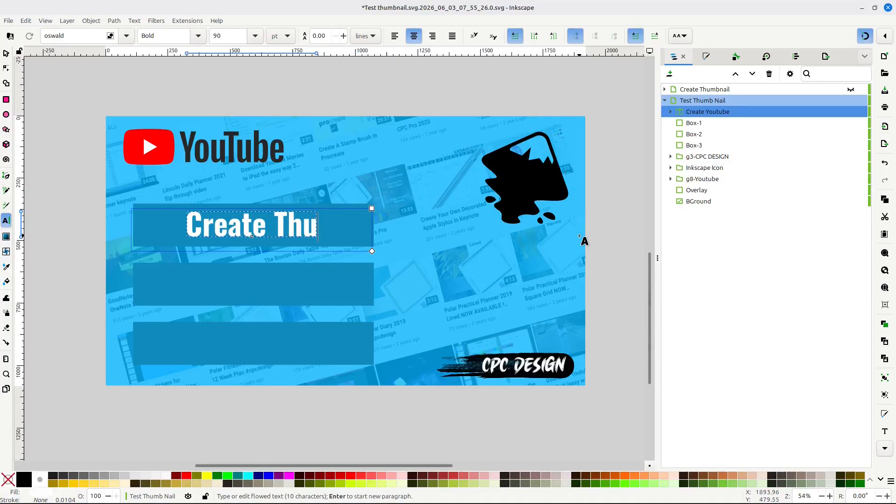
{"action": "key", "text": "BackSpace"}
{"action": "key", "text": "BackSpace"}
{"action": "key", "text": "BackSpace"}
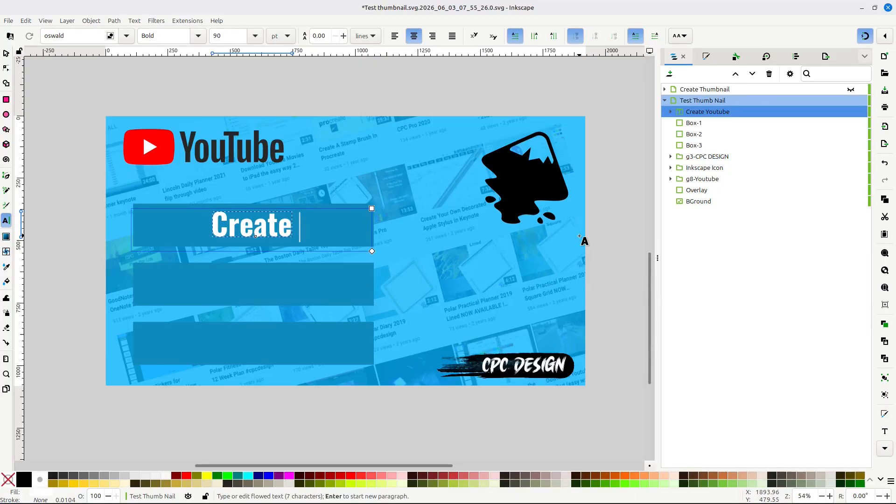
{"action": "type", "text": "YouT"}
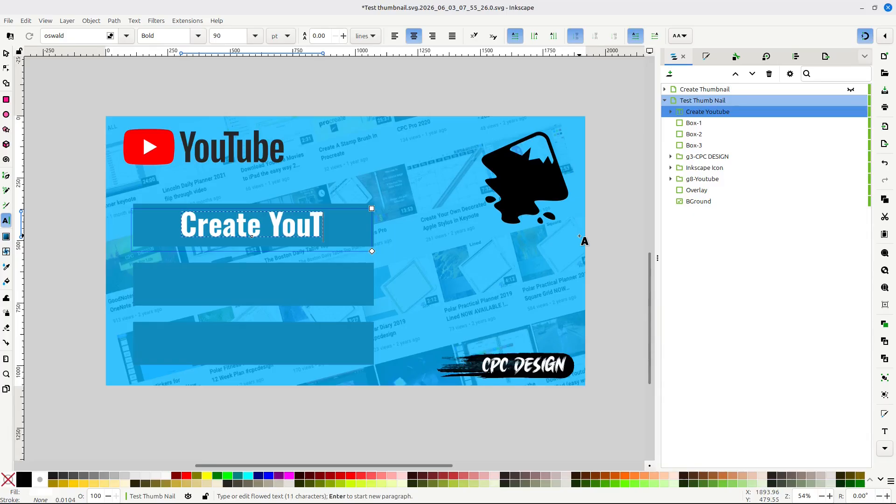
{"action": "type", "text": "ube"}
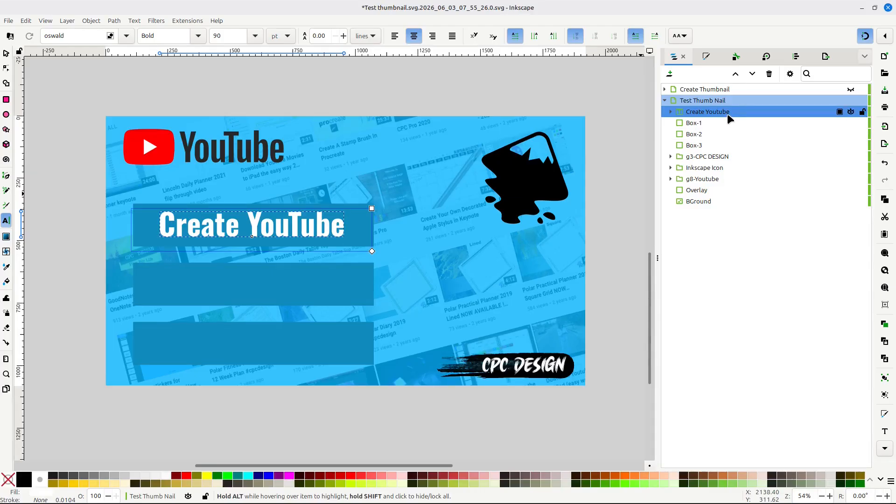
{"action": "left_click", "coordinate": [6, 56]}
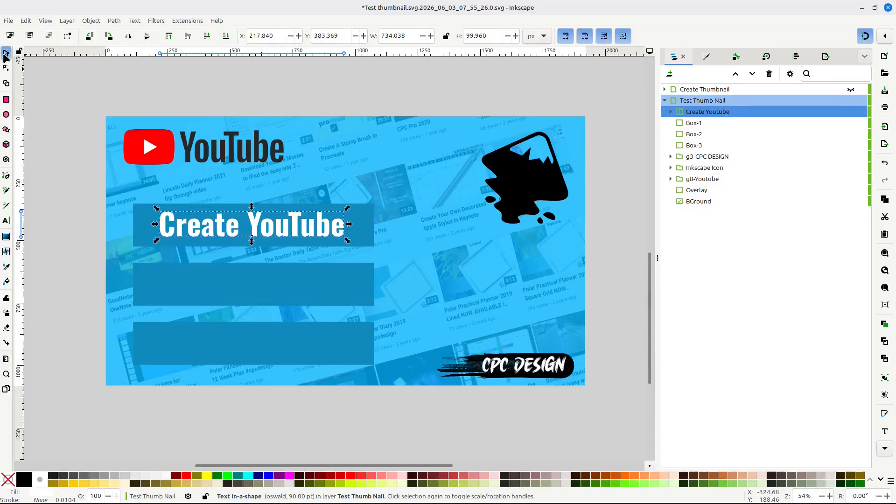
- Duplicate the Create Youtube text object and move the lower copy between Box-1 and Box-2 in the layer order
{"action": "right_click", "coordinate": [719, 114]}
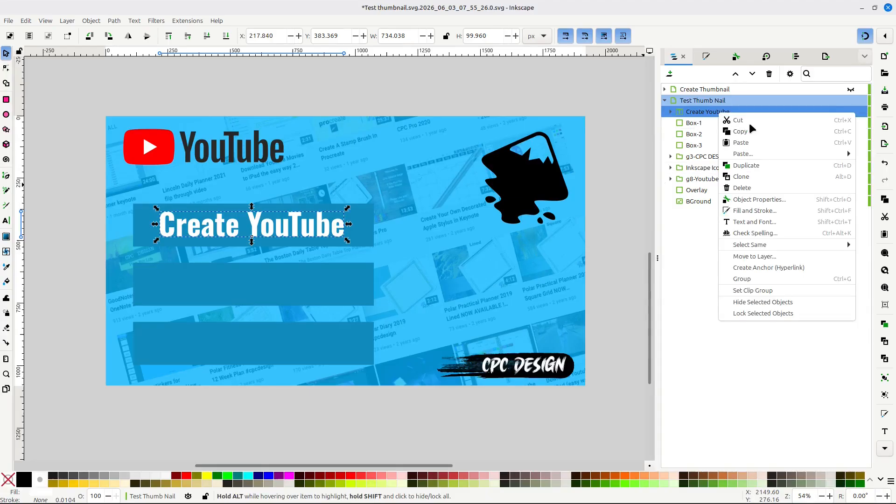
{"action": "left_click", "coordinate": [754, 166]}
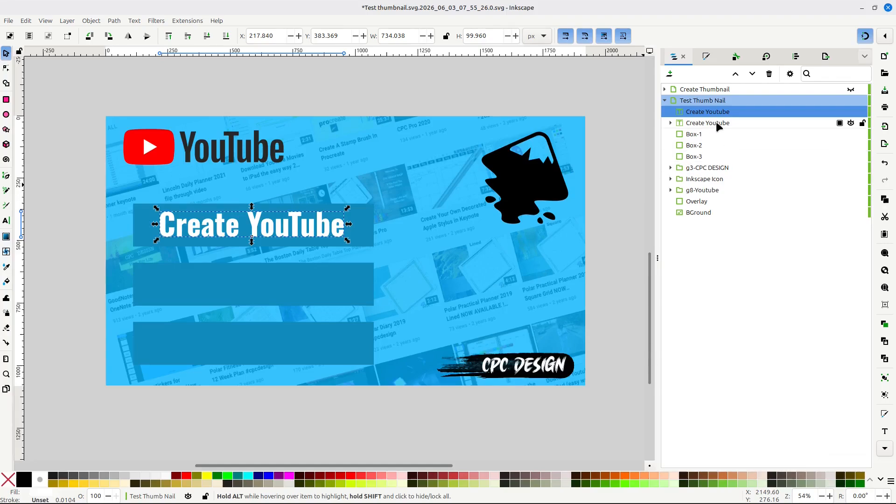
{"action": "left_click", "coordinate": [716, 122]}
{"action": "mouse_move", "coordinate": [721, 126]}
{"action": "left_mouse_down"}
{"action": "mouse_move", "coordinate": [723, 148]}
{"action": "mouse_move", "coordinate": [720, 138]}
{"action": "left_mouse_up"}
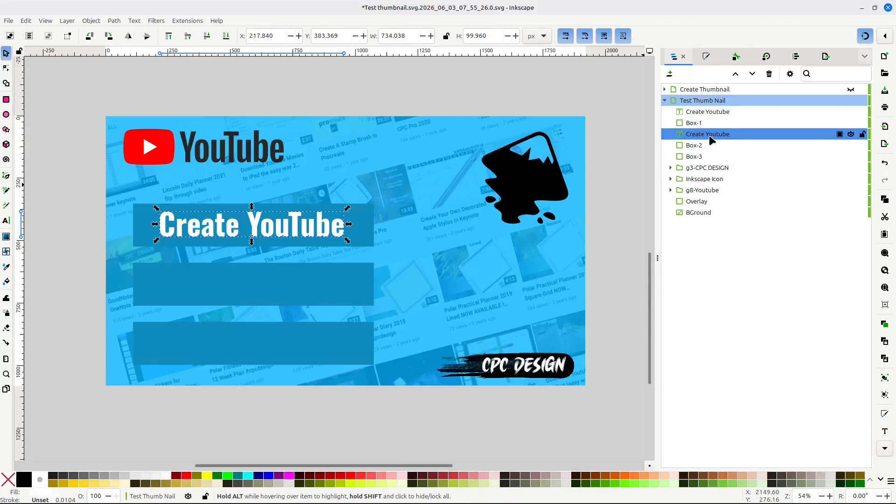
- Try to rename the Create Youtube text object between Box-1 and Box-2 as Thumbnail
{"action": "double_click", "coordinate": [710, 135]}
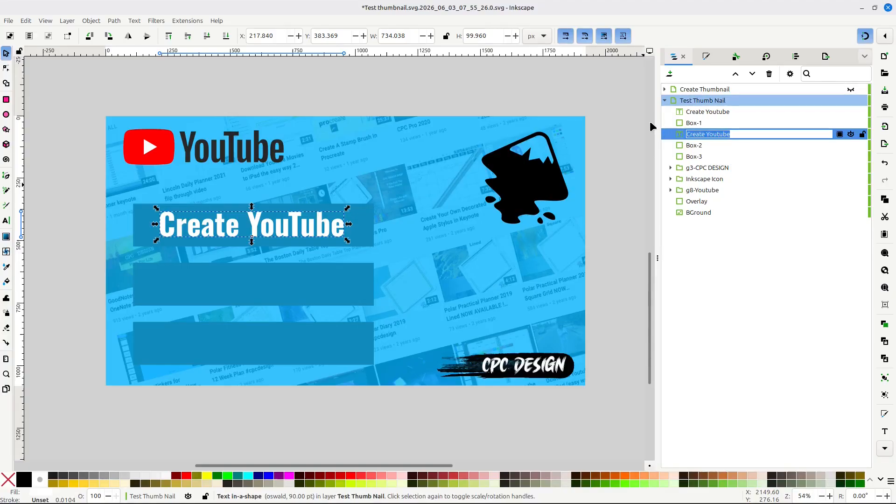
{"action": "type", "text": "Thum"}
{"action": "type", "text": "nail"}
{"action": "key", "text": "Left"}
{"action": "key", "text": "Left"}
{"action": "type", "text": "b"}
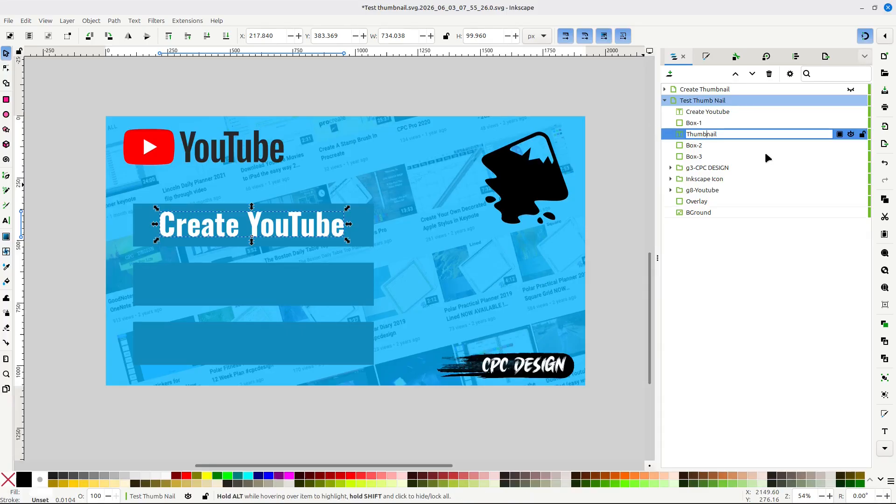
{"action": "left_click", "coordinate": [722, 135]}
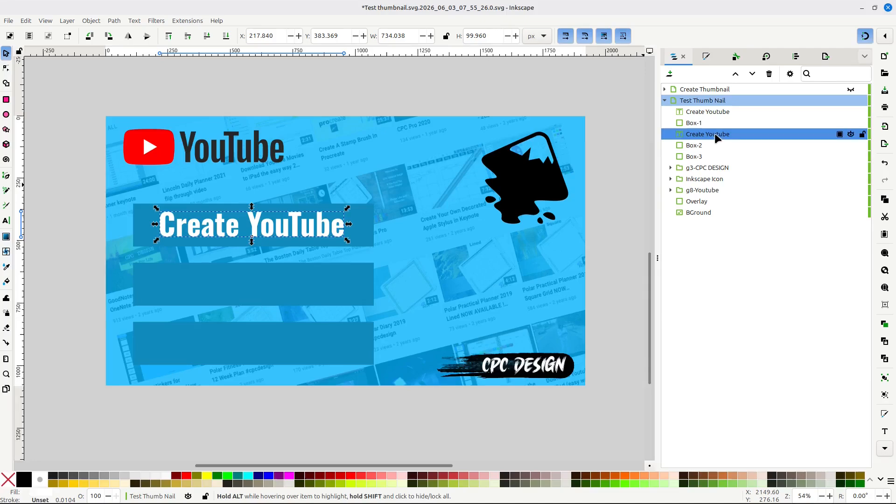
- Rename the Create Youtube text object listed between Box-1 and Box-2 as Thumbnail
{"action": "double_click", "coordinate": [715, 135]}
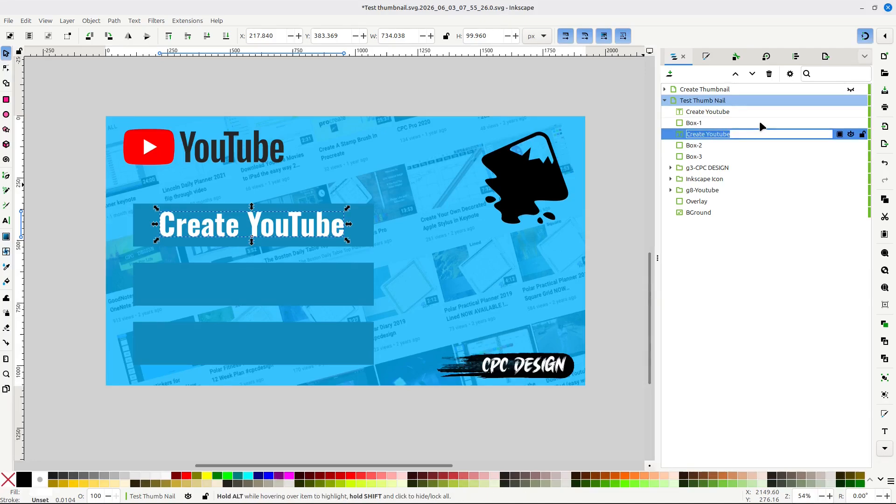
{"action": "type", "text": "Thumbnail"}
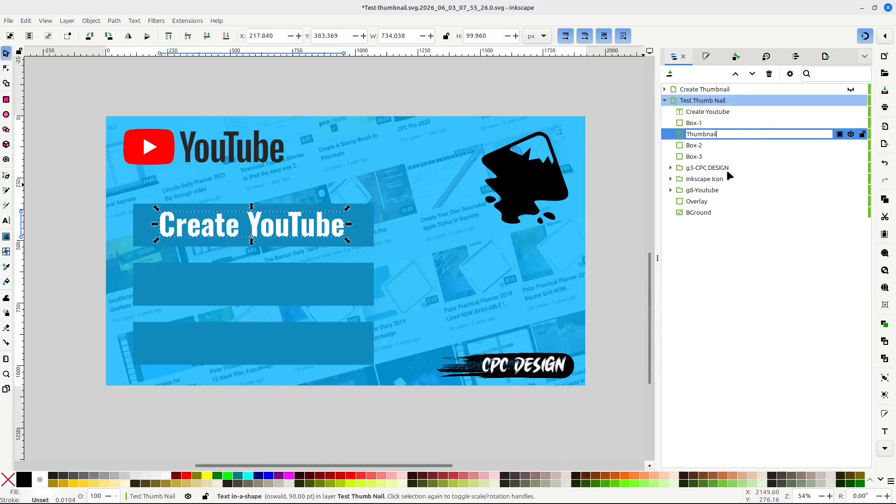
{"action": "right_click", "coordinate": [724, 135]}
{"action": "left_click", "coordinate": [706, 137]}
{"action": "left_click_drag", "start_coordinate": [717, 134], "coordinate": [686, 135]}
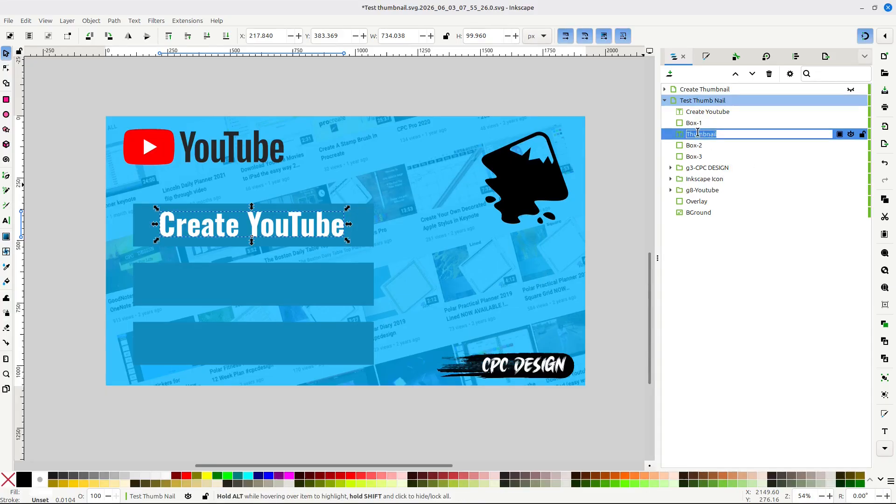
{"action": "right_click", "coordinate": [698, 136]}
{"action": "left_click", "coordinate": [728, 150]}
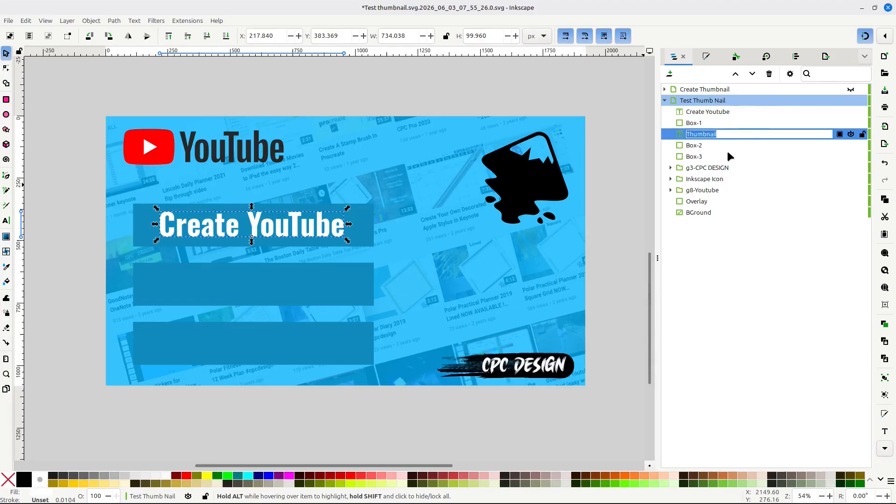
{"action": "left_click", "coordinate": [779, 413]}
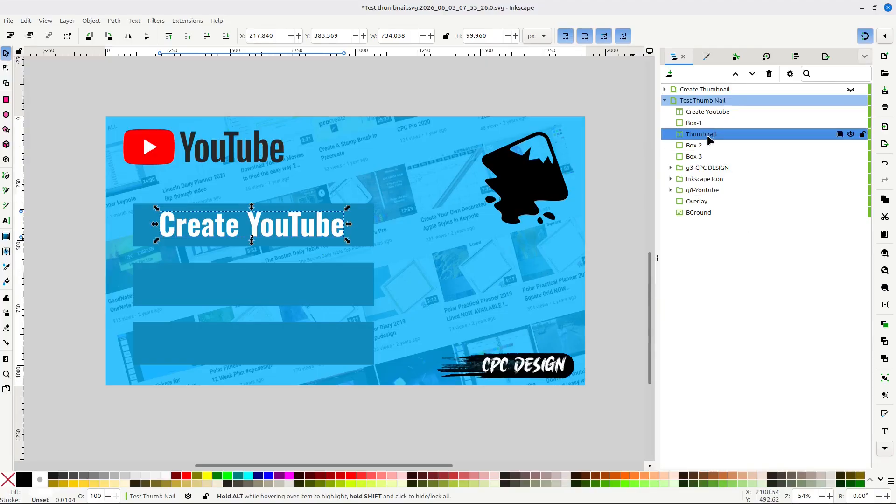
- Move the uppermost Create YouTube text and Box-1 aside, and place the text copy they covered over Box-2
{"action": "left_click_drag", "start_coordinate": [286, 219], "coordinate": [345, 178]}
{"action": "left_click_drag", "start_coordinate": [242, 222], "coordinate": [452, 236]}
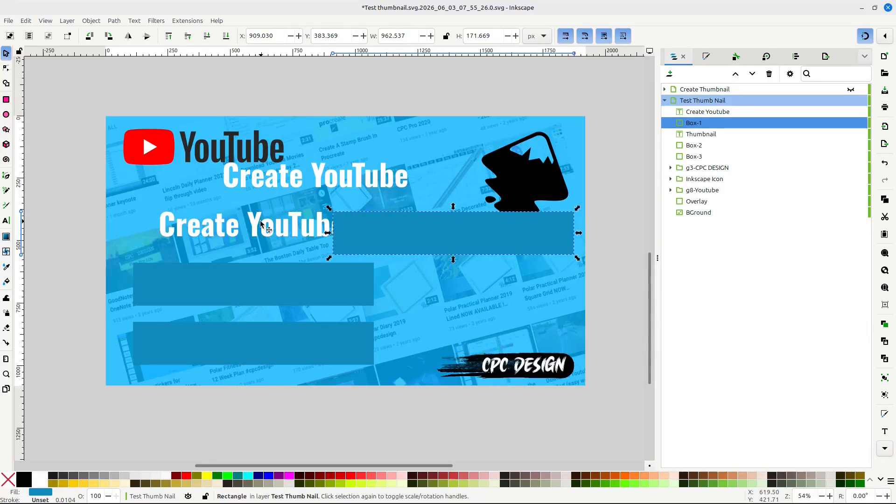
{"action": "left_click", "coordinate": [262, 224]}
{"action": "left_click_drag", "start_coordinate": [262, 226], "coordinate": [272, 282]}
- Return Box-1 to its place above Box-2 and move the loose Create YouTube text back onto it
{"action": "left_click", "coordinate": [426, 236]}
{"action": "left_click_drag", "start_coordinate": [365, 232], "coordinate": [201, 225]}
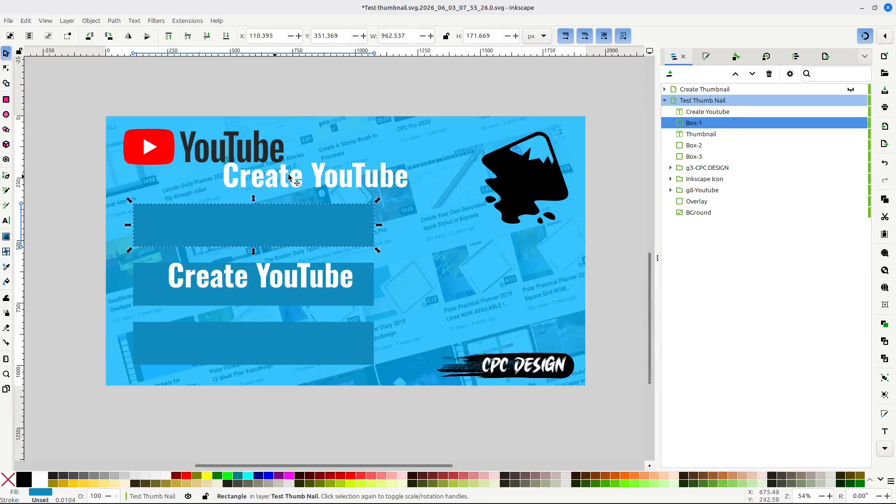
{"action": "left_click", "coordinate": [299, 185]}
{"action": "left_click_drag", "start_coordinate": [301, 189], "coordinate": [257, 223]}
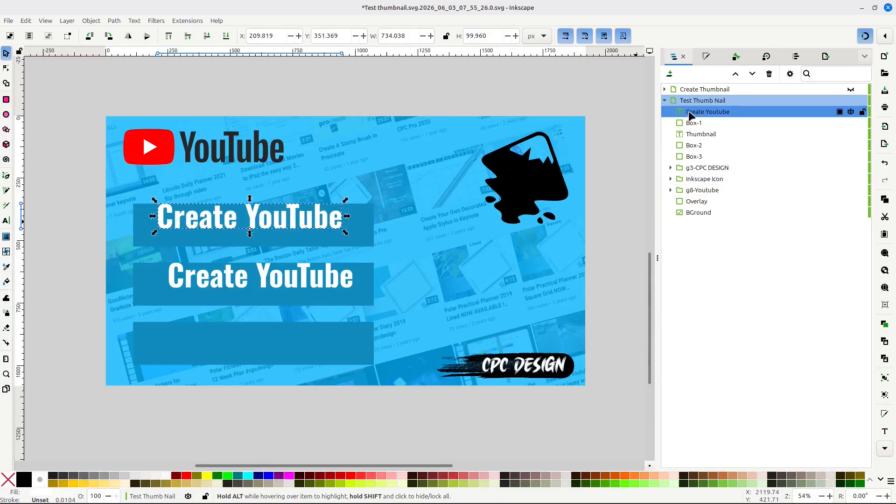
- Replace the wording of the text object over Box-2 with Thumbnail
{"action": "left_click", "coordinate": [707, 135]}
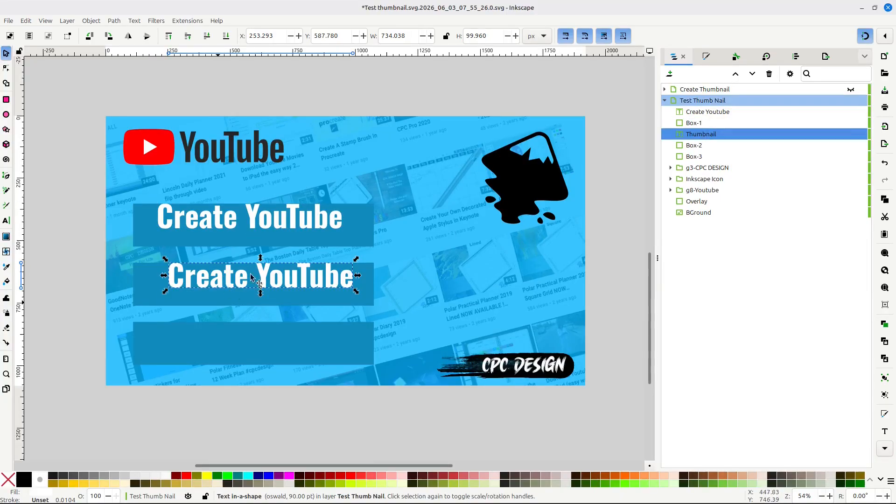
{"action": "left_click", "coordinate": [307, 279]}
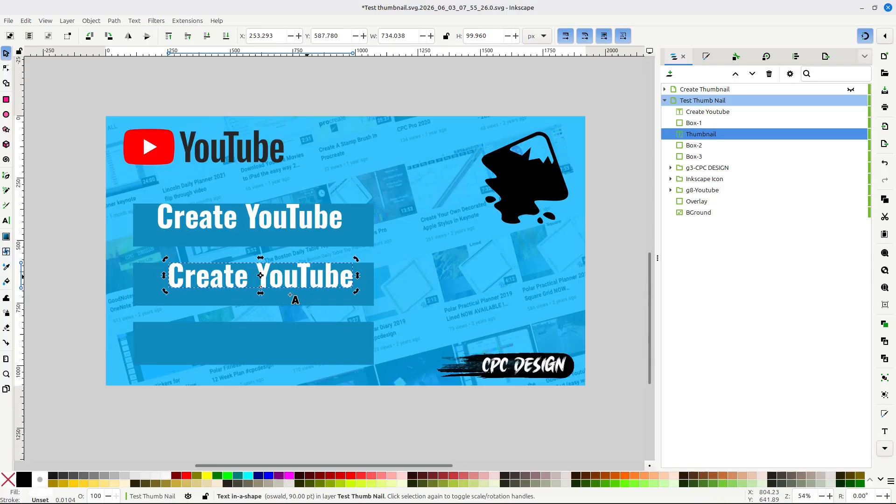
{"action": "double_click", "coordinate": [293, 279]}
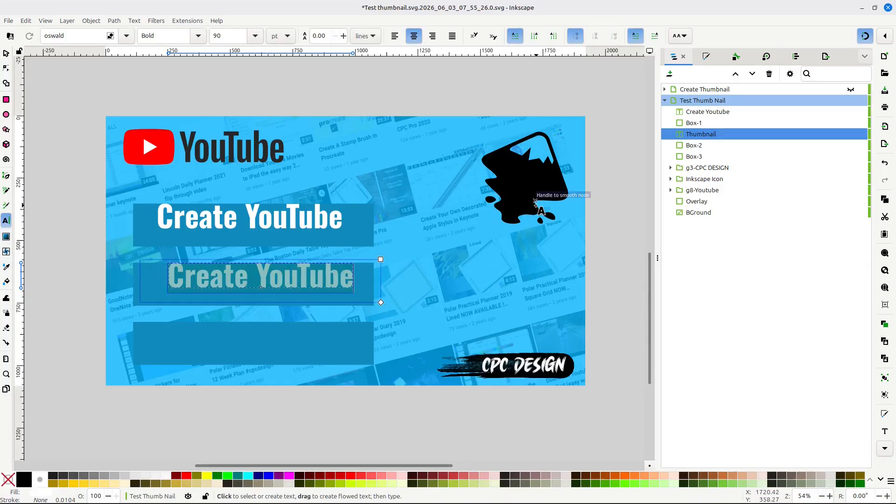
{"action": "type", "text": "Thumb"}
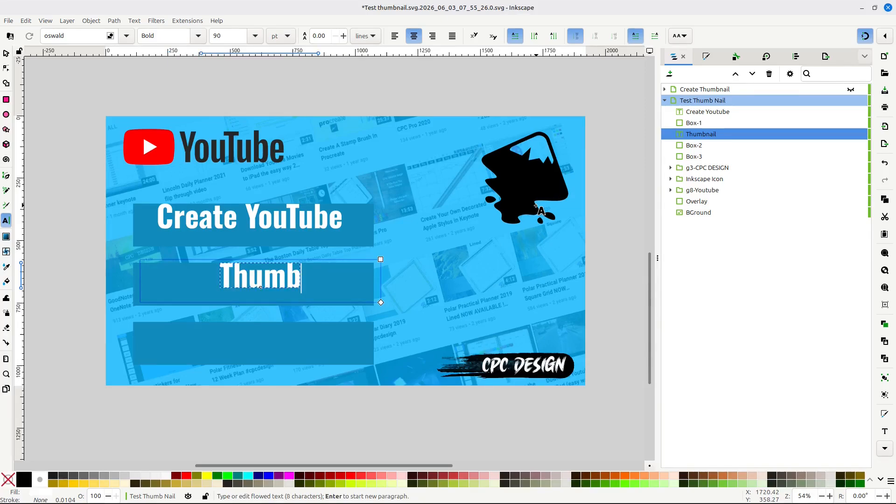
{"action": "type", "text": "nail"}
{"action": "key", "text": "Return"}
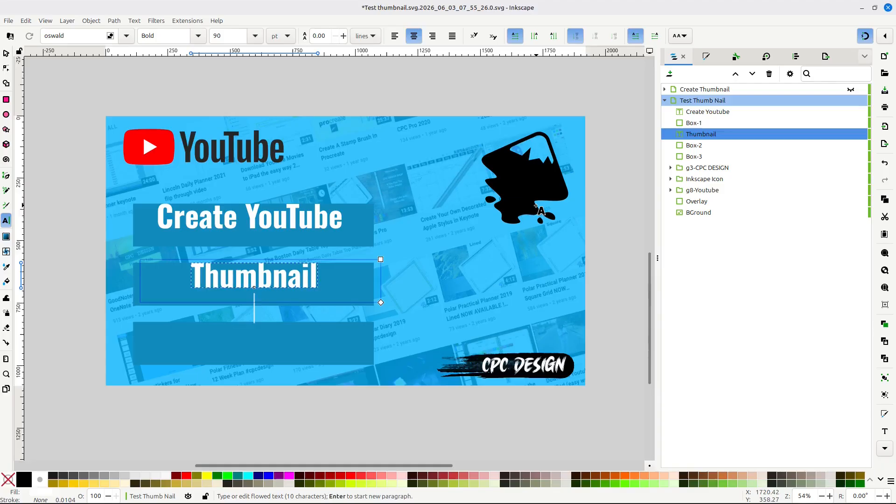
{"action": "left_click", "coordinate": [7, 53]}
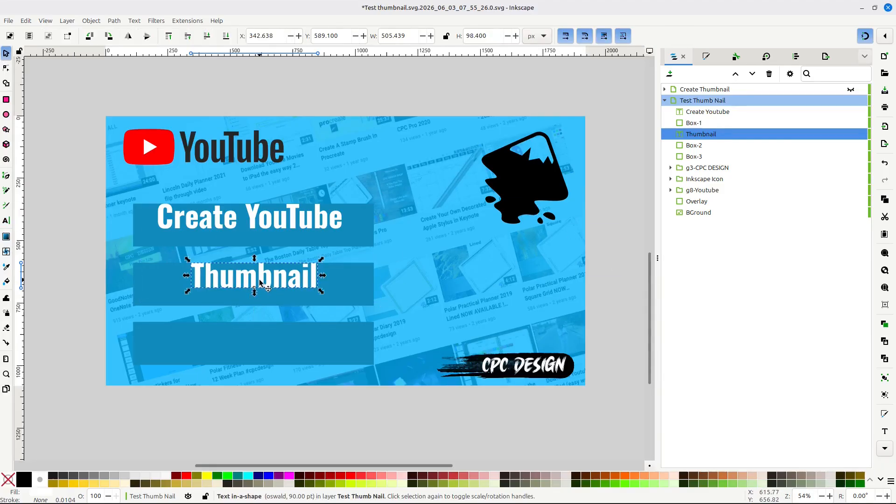
- Move the Thumbnail text just below the Inkscape icon, duplicate it, and select the uppermost copy
{"action": "left_click_drag", "start_coordinate": [260, 283], "coordinate": [513, 250]}
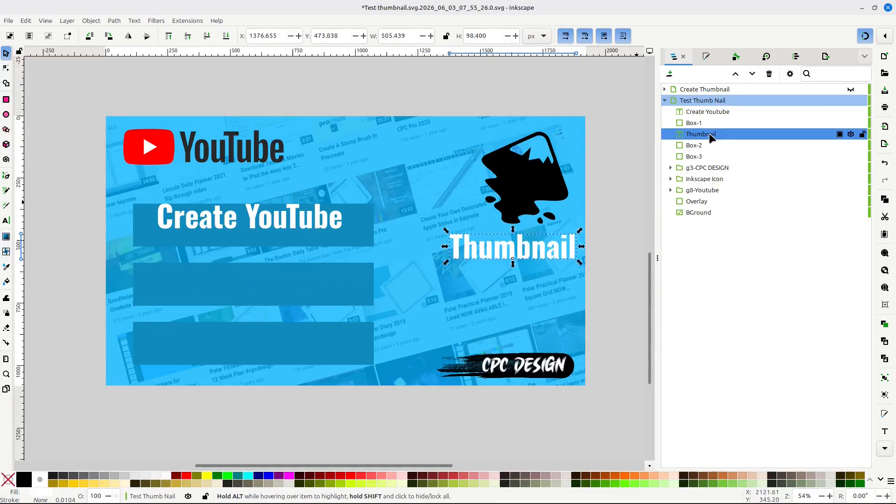
{"action": "right_click", "coordinate": [711, 137]}
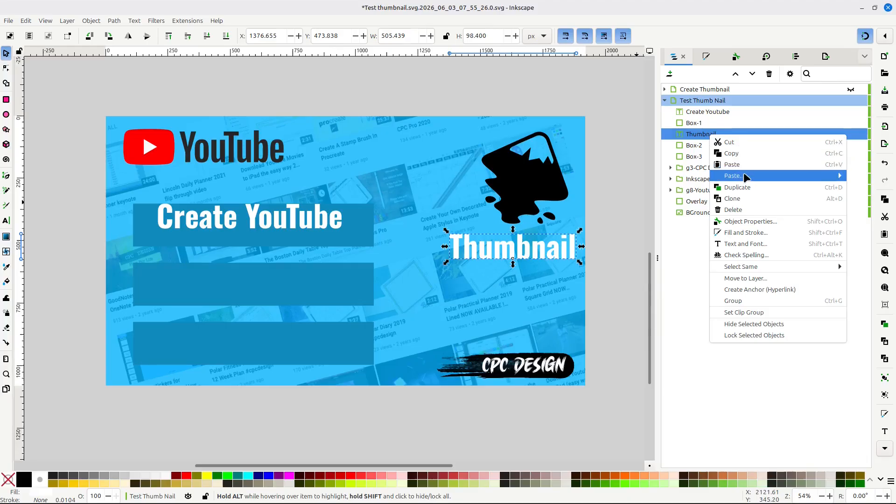
{"action": "left_click", "coordinate": [744, 186]}
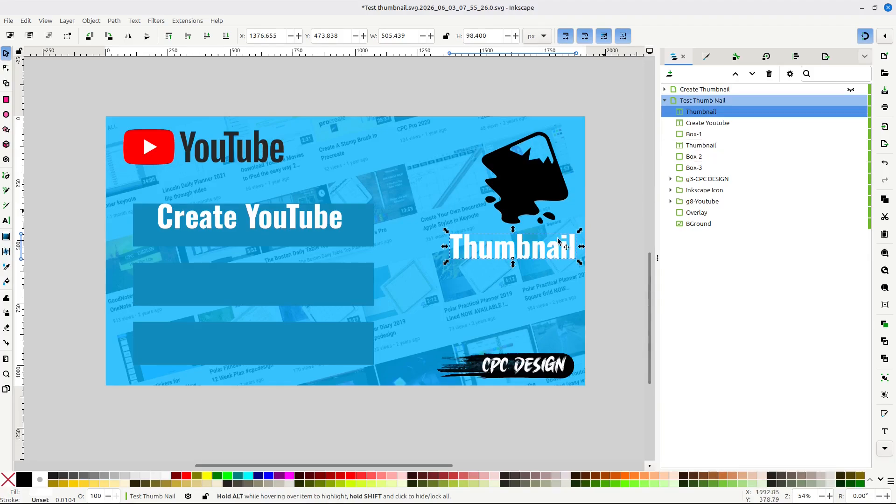
{"action": "left_click", "coordinate": [702, 144]}
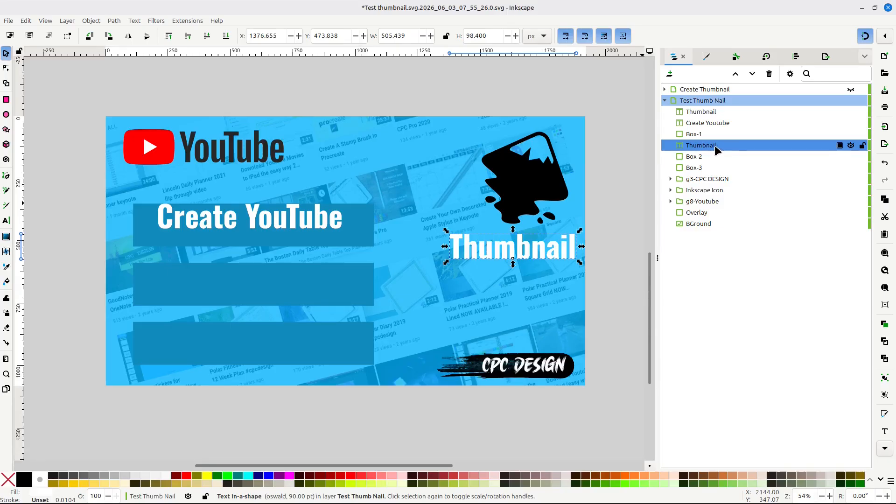
{"action": "left_click", "coordinate": [713, 113]}
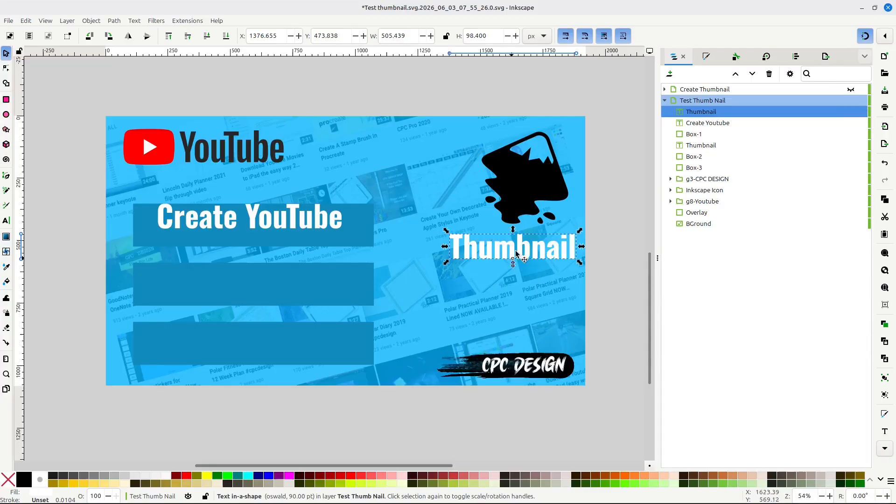
{"action": "left_click", "coordinate": [697, 146]}
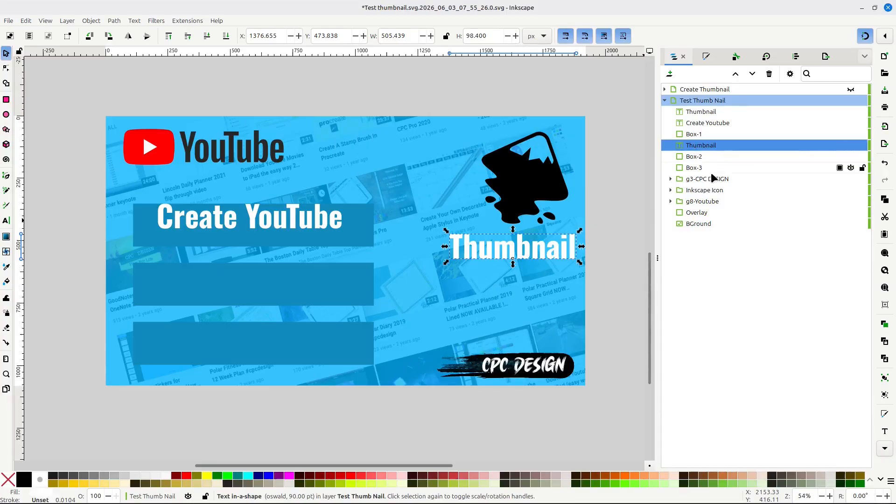
{"action": "left_click", "coordinate": [705, 90]}
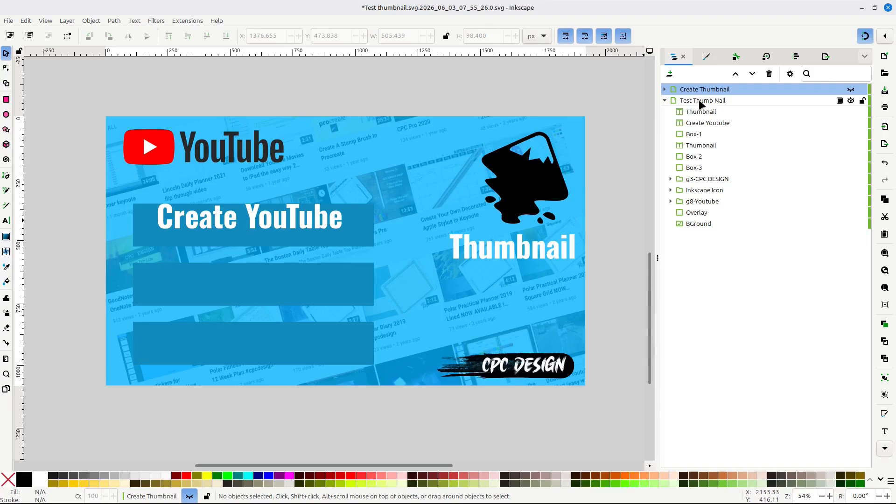
{"action": "left_click", "coordinate": [700, 102]}
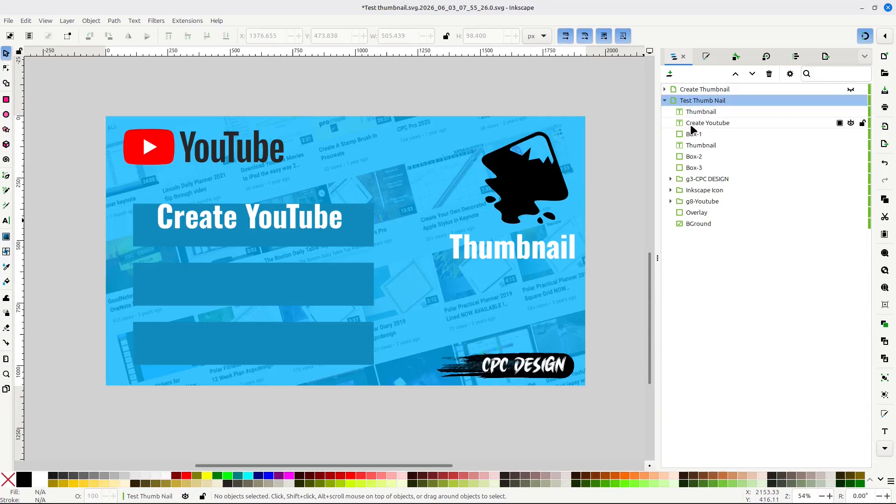
- Centre the Create YouTube text within Box-1 by moving it to about X 206, Y 381 px
{"action": "left_click", "coordinate": [690, 124]}
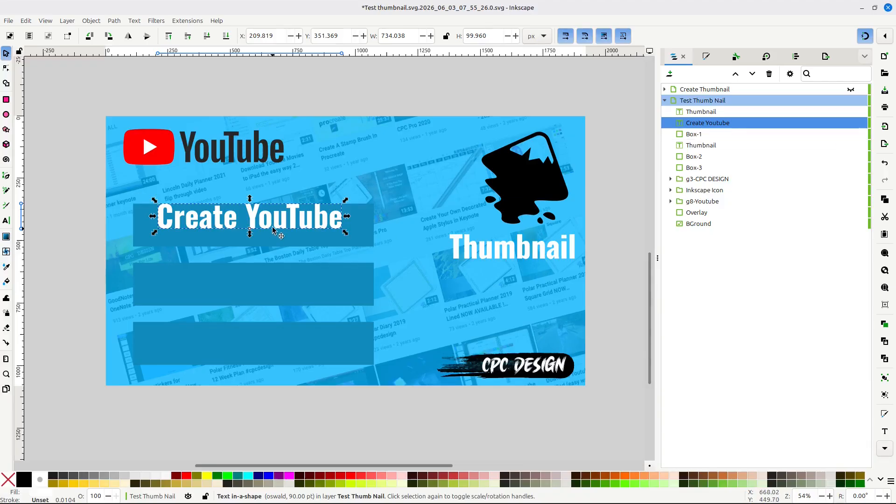
{"action": "key", "text": "Down"}
{"action": "key", "text": "Down"}
{"action": "key", "text": "Down"}
{"action": "key", "text": "Down"}
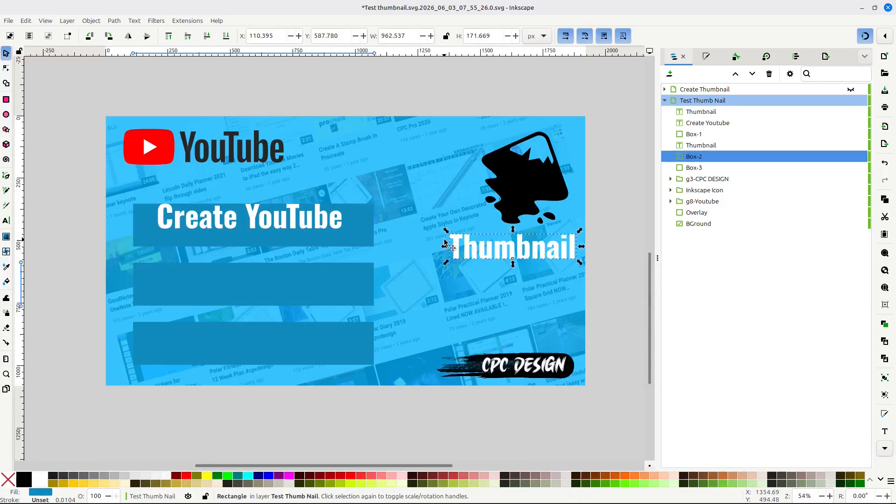
{"action": "left_click", "coordinate": [712, 125]}
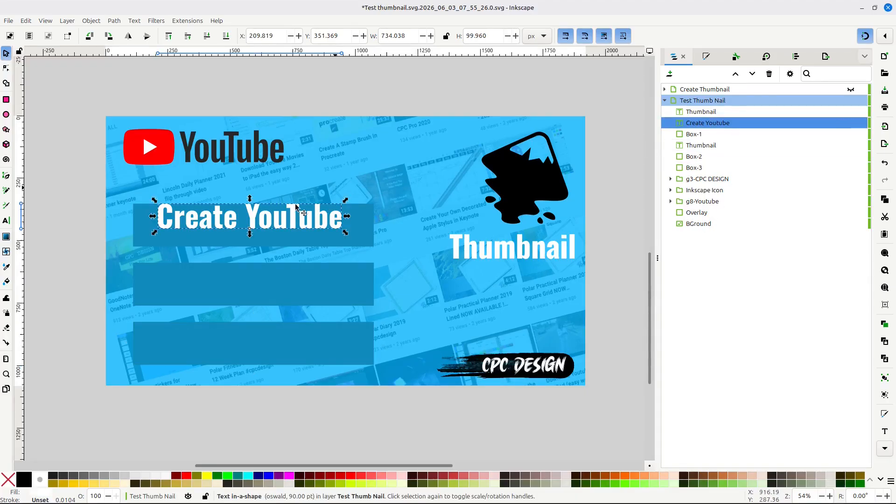
{"action": "mouse_move", "coordinate": [255, 222]}
{"action": "left_mouse_down"}
{"action": "mouse_move", "coordinate": [259, 239]}
{"action": "mouse_move", "coordinate": [263, 231]}
{"action": "left_mouse_up"}
{"action": "key", "text": "Down"}
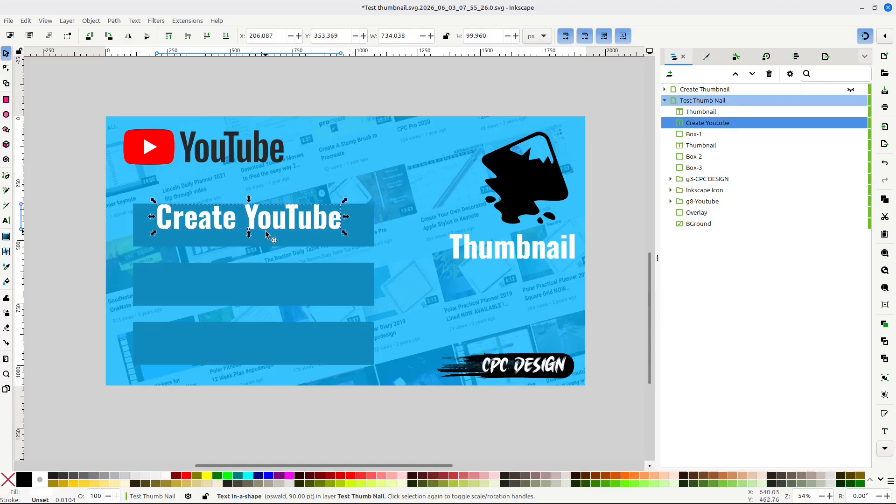
{"action": "key", "text": "Down"}
{"action": "key", "text": "Down"}
{"action": "key", "text": "Down"}
{"action": "key", "text": "Down"}
{"action": "key", "text": "Down"}
{"action": "key", "text": "Down"}
{"action": "key", "text": "Down"}
{"action": "key", "text": "Down"}
{"action": "key", "text": "Down"}
{"action": "key", "text": "Down"}
{"action": "key", "text": "Down"}
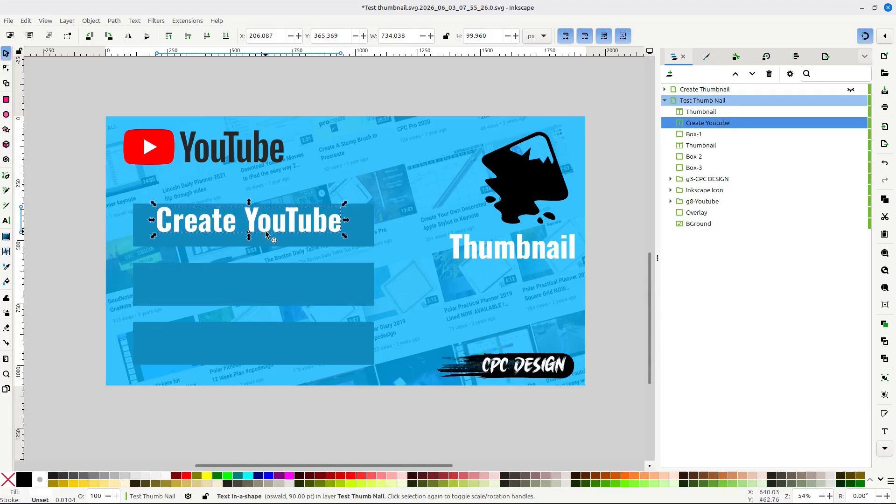
{"action": "key", "text": "Down"}
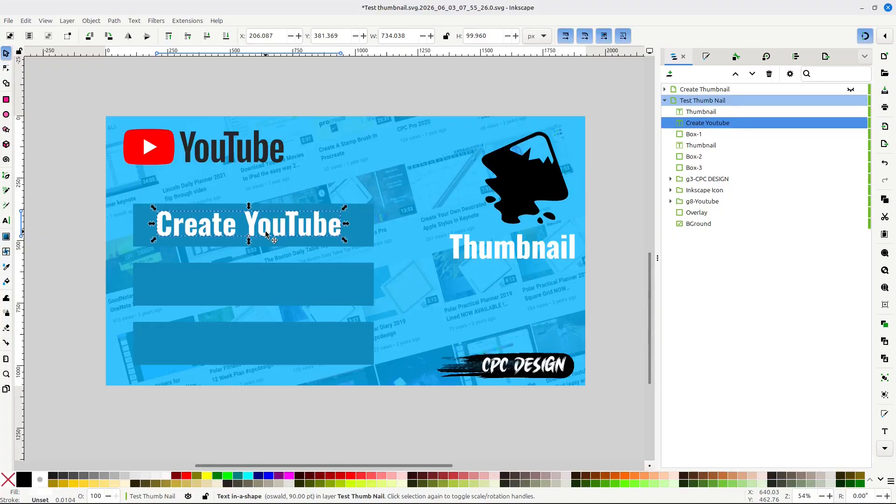
- Duplicate the Thumbnail text that sits above Box-2 in the stacking order and place the copy directly above Box-3
{"action": "left_click", "coordinate": [703, 148]}
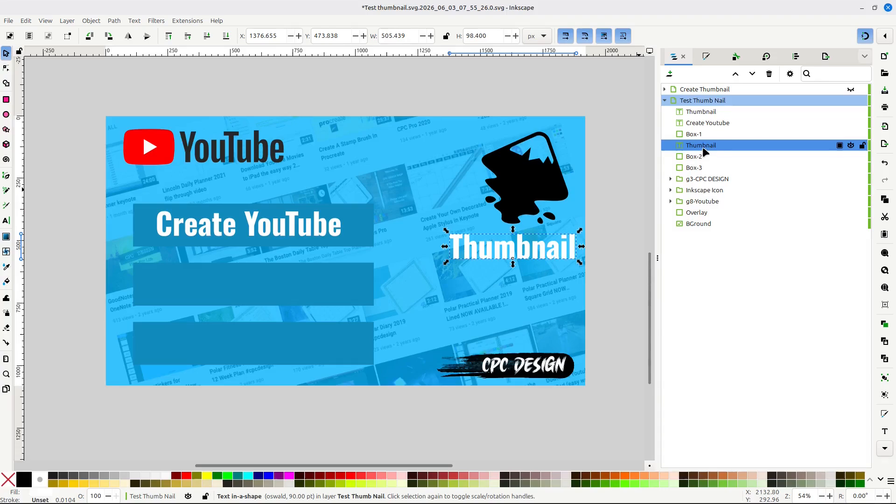
{"action": "right_click", "coordinate": [704, 145]}
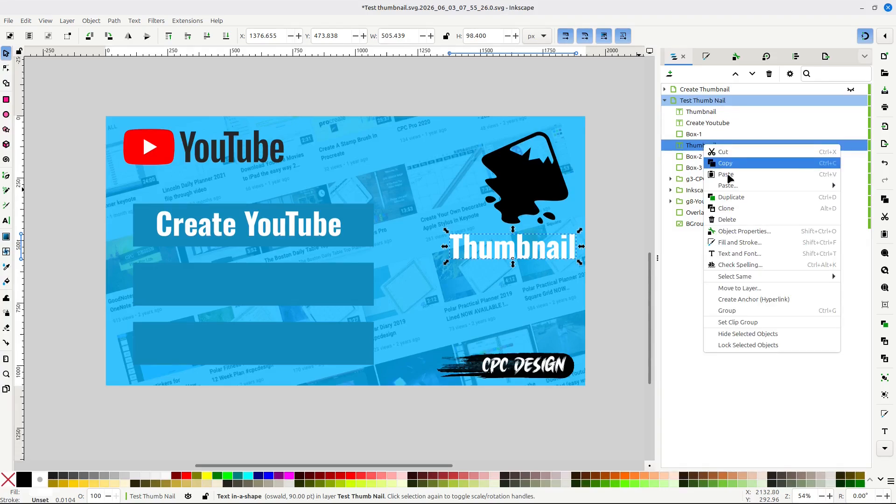
{"action": "key", "text": "Escape"}
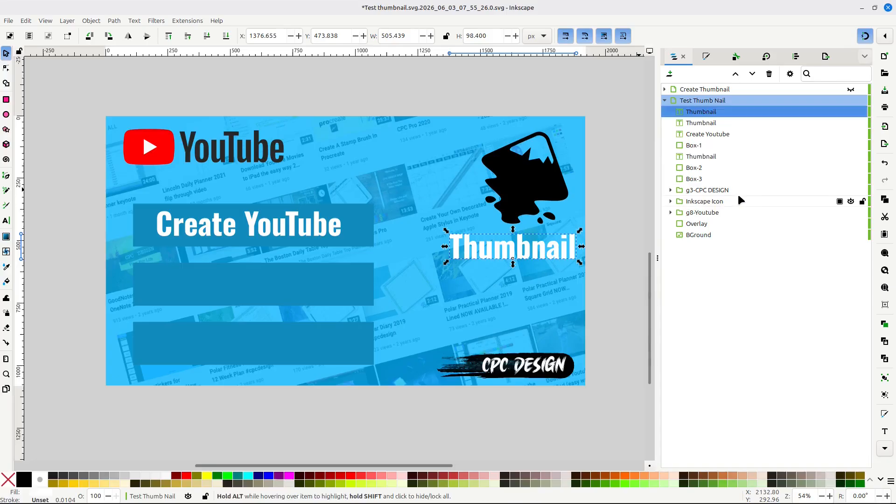
{"action": "left_click", "coordinate": [713, 127]}
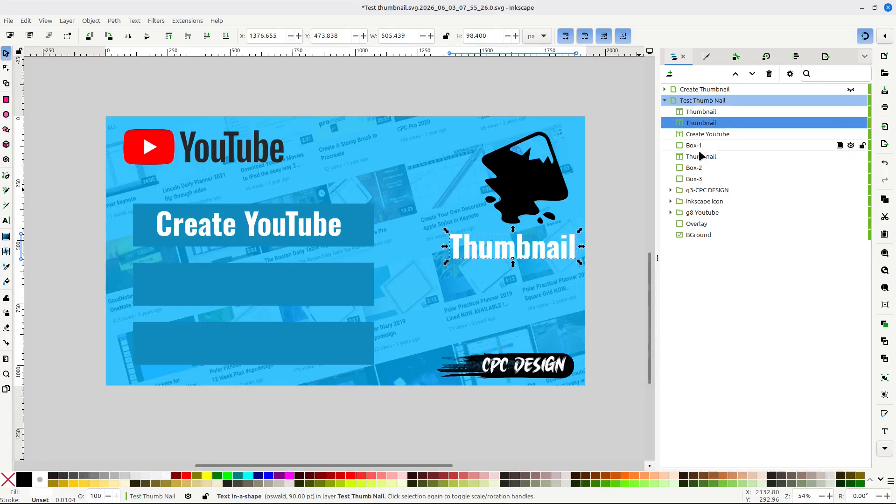
{"action": "left_click_drag", "start_coordinate": [701, 124], "coordinate": [722, 180]}
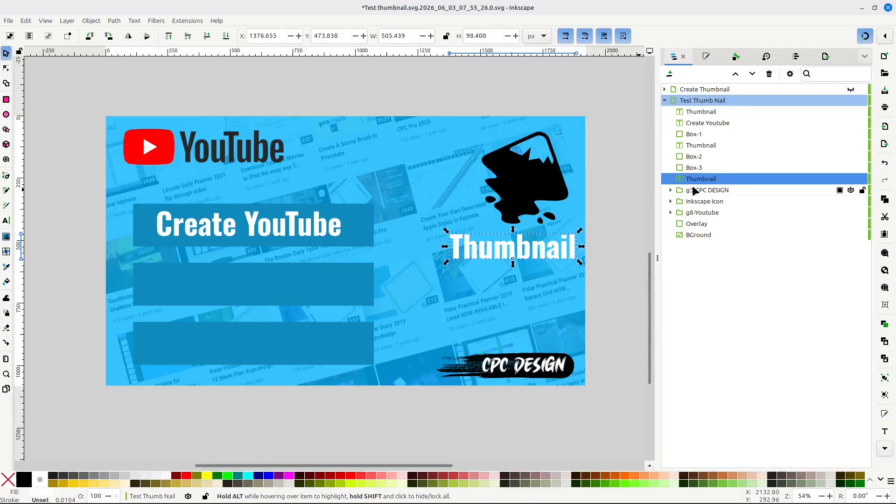
{"action": "left_click_drag", "start_coordinate": [714, 181], "coordinate": [716, 165]}
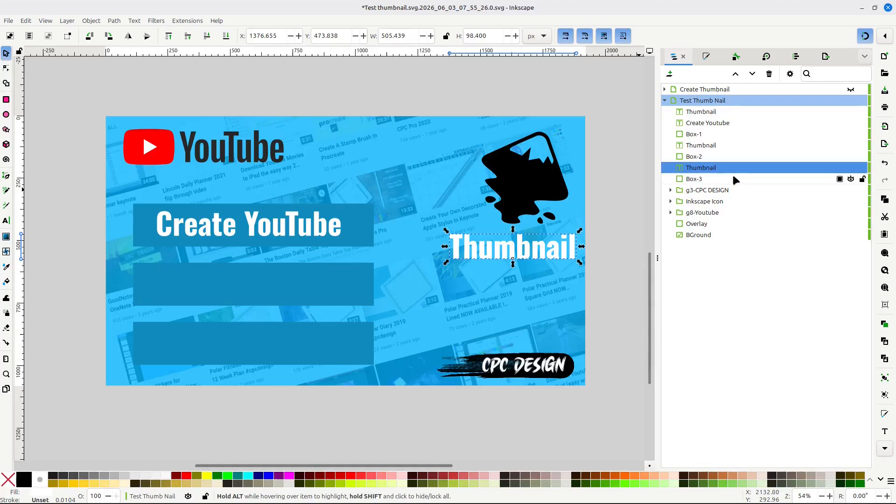
- Distribute the stacked Thumbnail texts onto Box-3 and Box-2, and delete the leftover copy below the Inkscape icon
{"action": "left_click_drag", "start_coordinate": [502, 271], "coordinate": [246, 346]}
{"action": "left_click", "coordinate": [517, 256]}
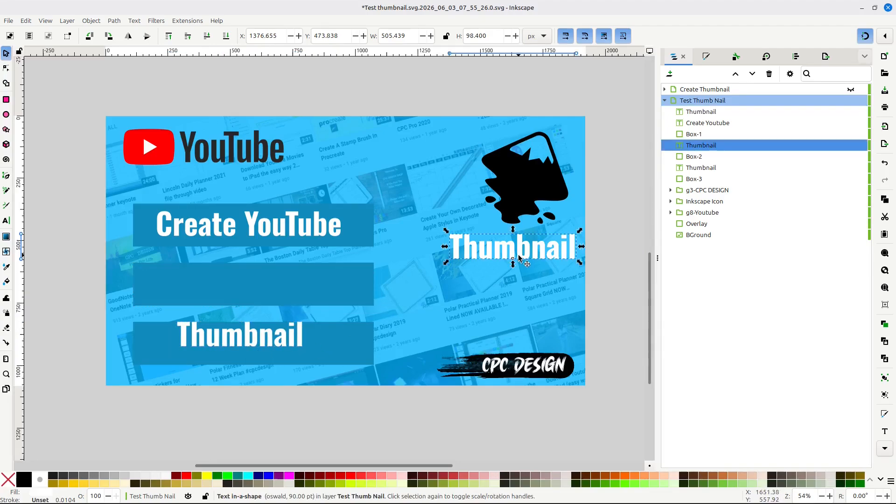
{"action": "key", "text": "ctrl+d"}
{"action": "left_click_drag", "start_coordinate": [519, 257], "coordinate": [243, 279]}
{"action": "left_click", "coordinate": [529, 256]}
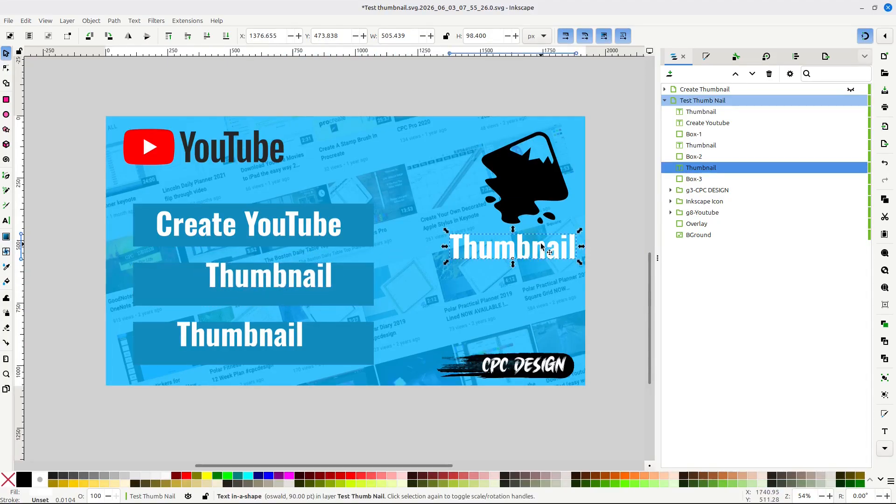
{"action": "key", "text": "Delete"}
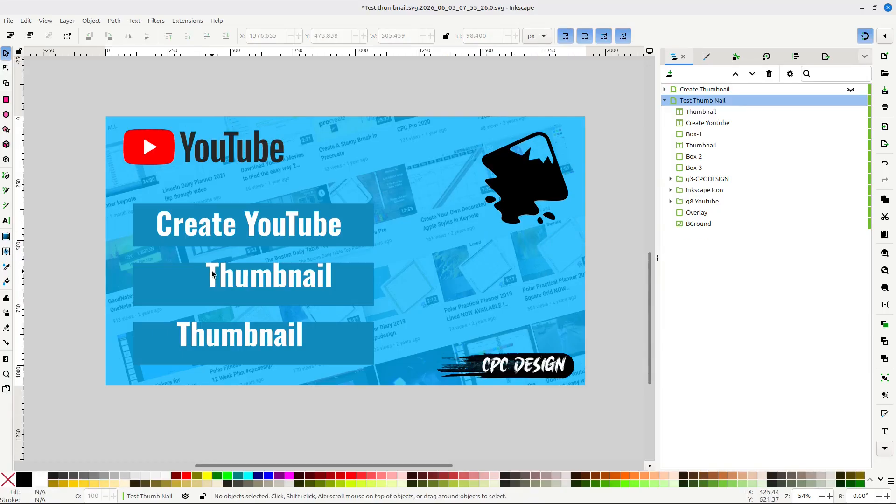
- Centre the Thumbnail text within Box-2 by moving it to about X 319, Y 616 px
{"action": "left_click", "coordinate": [256, 278]}
{"action": "left_click_drag", "start_coordinate": [259, 286], "coordinate": [239, 286]}
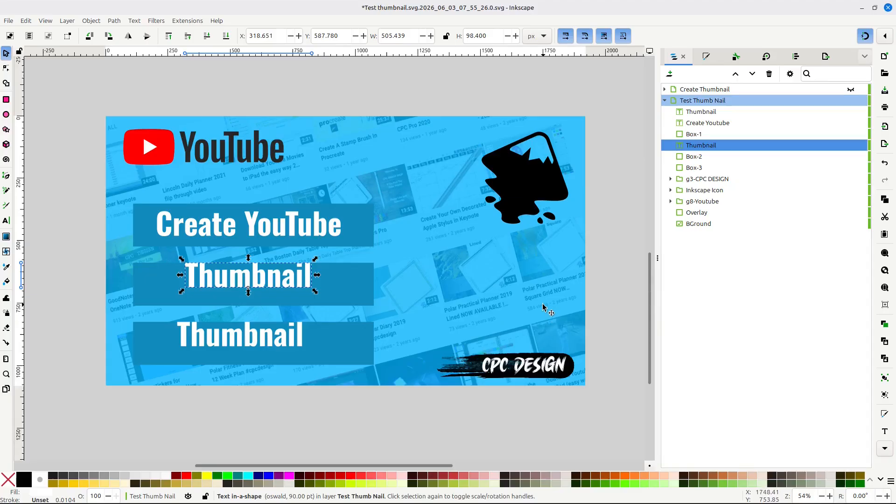
{"action": "key", "text": "Down"}
{"action": "key", "text": "Down"}
{"action": "key", "text": "Down"}
{"action": "key", "text": "Down"}
{"action": "key", "text": "Down"}
{"action": "key", "text": "Down"}
{"action": "key", "text": "Down"}
{"action": "key", "text": "Down"}
{"action": "key", "text": "Down"}
{"action": "key", "text": "Down"}
{"action": "key", "text": "Down"}
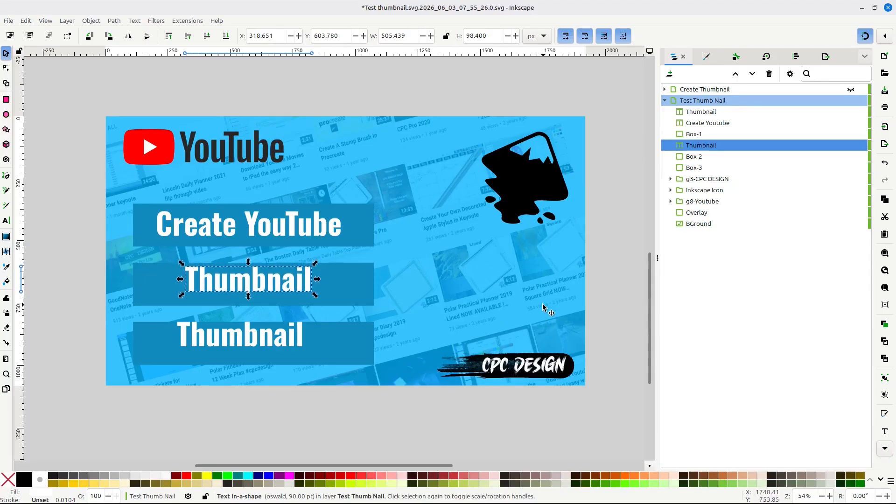
{"action": "key", "text": "Down"}
{"action": "key", "text": "Down"}
{"action": "key", "text": "Down"}
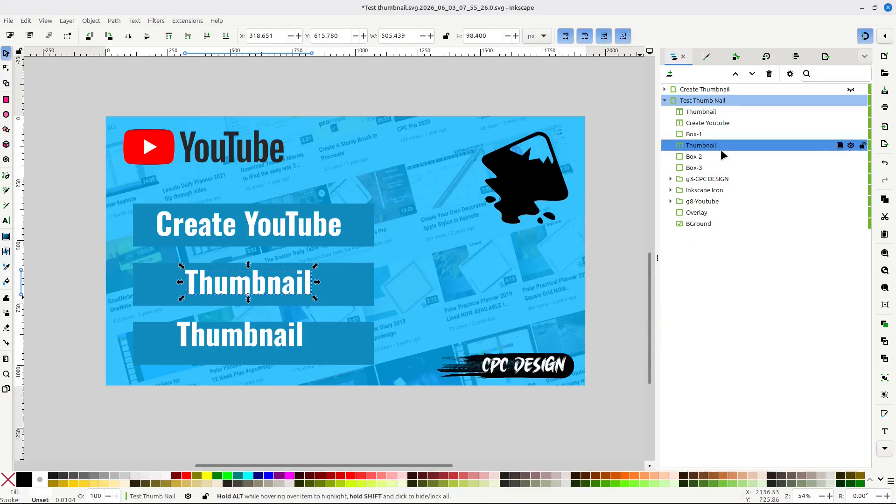
- Reorder the lowest Thumbnail text on the canvas so it sits directly above Box-3 in the stacking order
{"action": "left_click", "coordinate": [703, 113]}
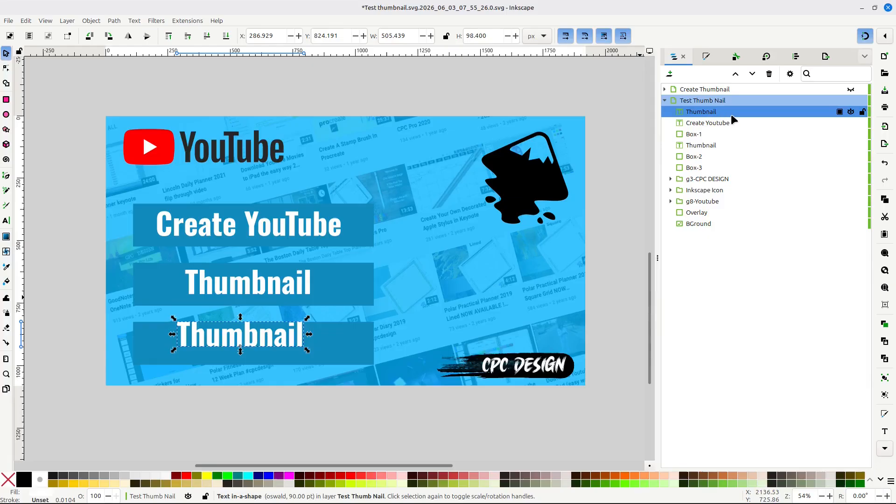
{"action": "left_click_drag", "start_coordinate": [709, 115], "coordinate": [738, 162]}
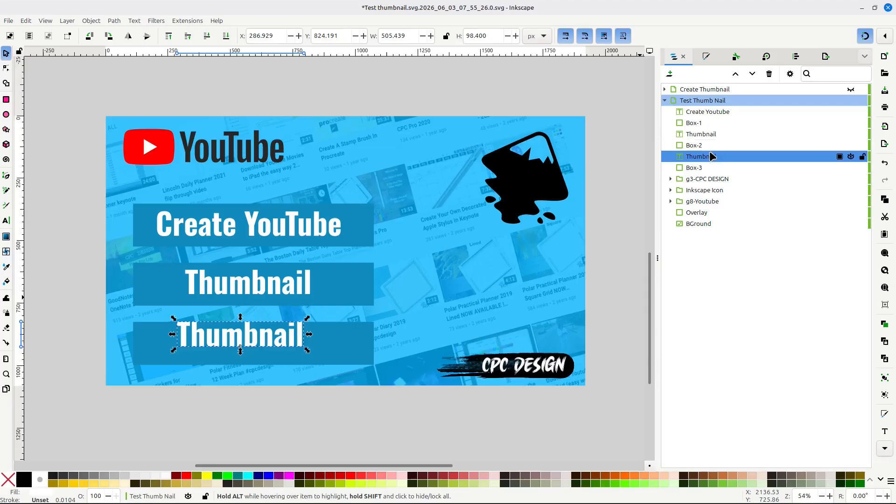
{"action": "left_click", "coordinate": [246, 342]}
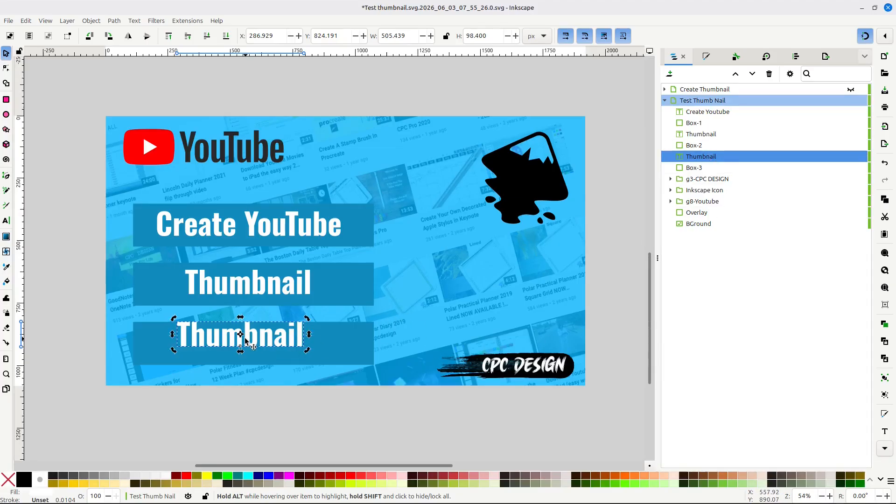
{"action": "double_click", "coordinate": [245, 340]}
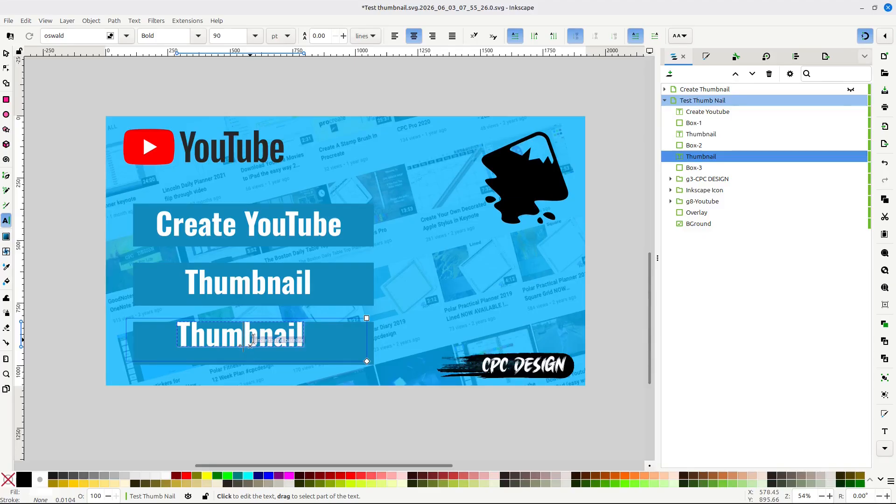
{"action": "left_click", "coordinate": [257, 339]}
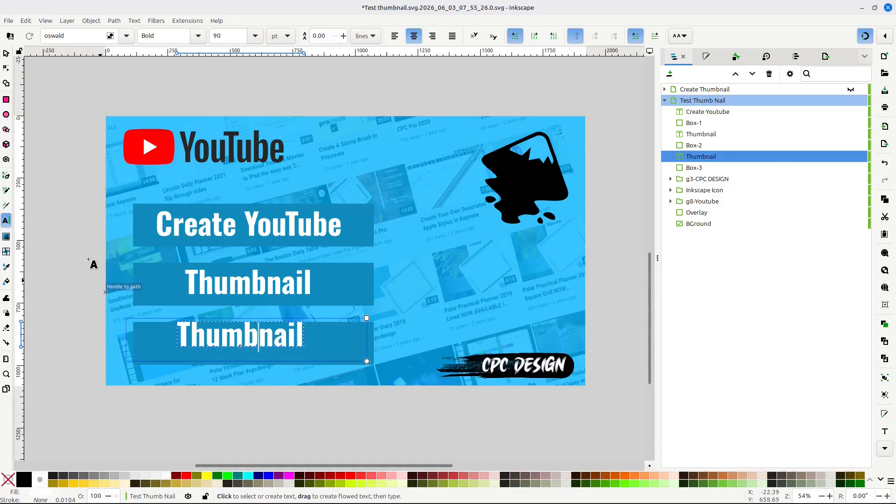
{"action": "left_click", "coordinate": [6, 53]}
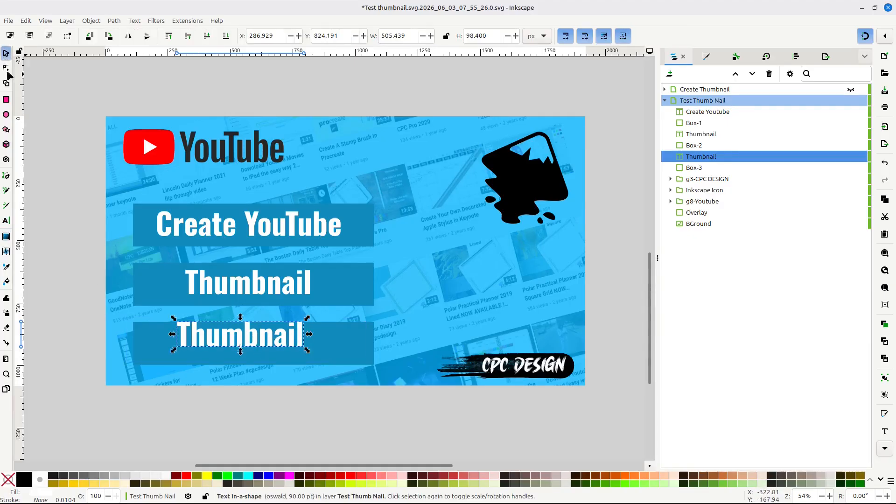
- Replace the wording of the text on Box-3 with Step by Step
{"action": "left_click", "coordinate": [256, 343]}
{"action": "double_click", "coordinate": [254, 340]}
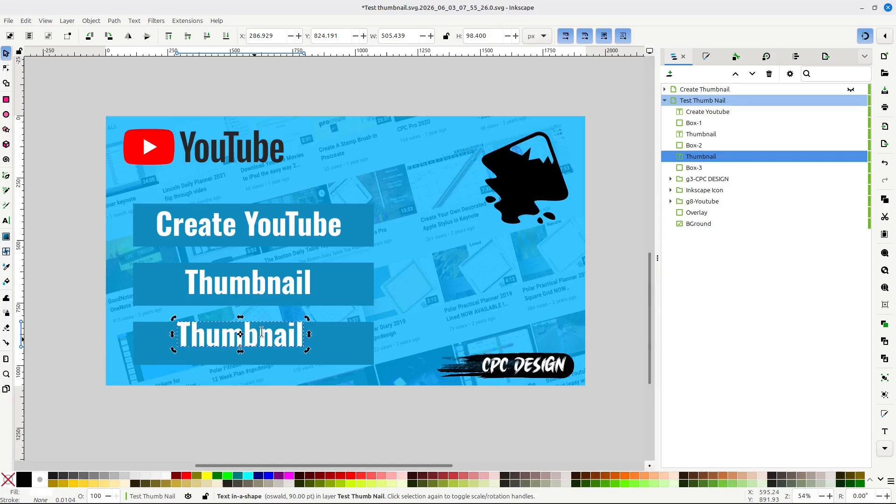
{"action": "double_click", "coordinate": [261, 332]}
{"action": "double_click", "coordinate": [262, 332]}
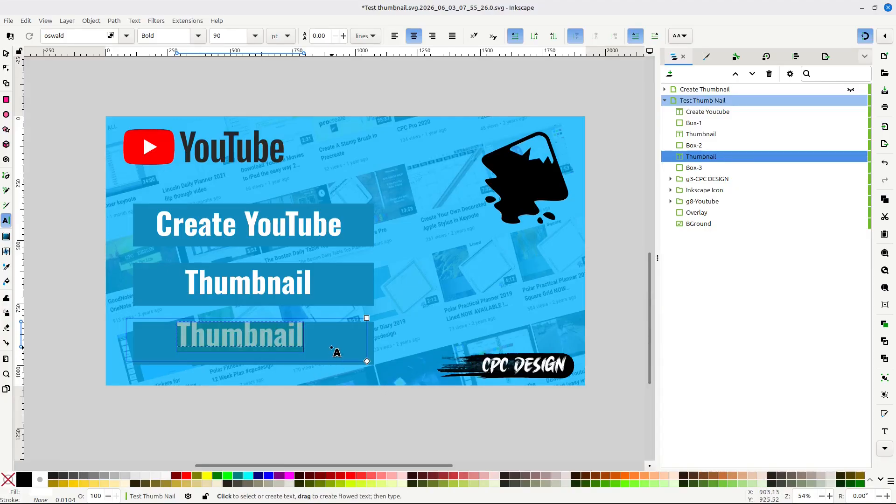
{"action": "type", "text": "S"}
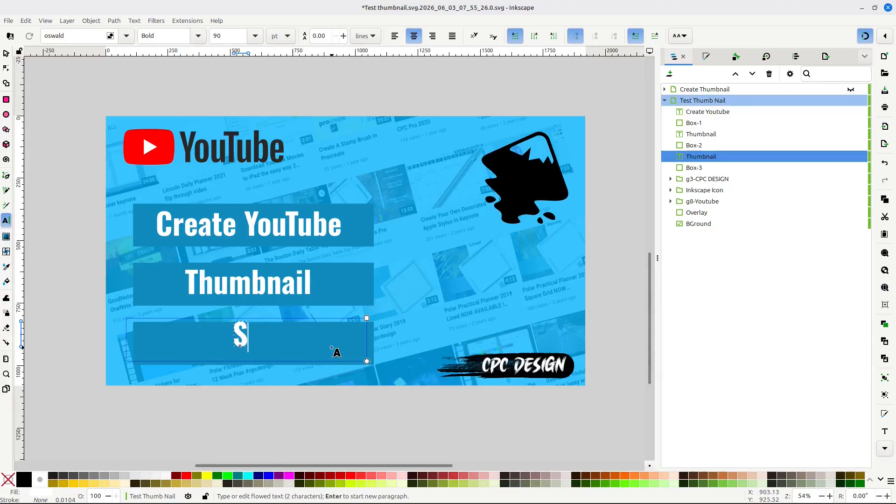
{"action": "type", "text": "te"}
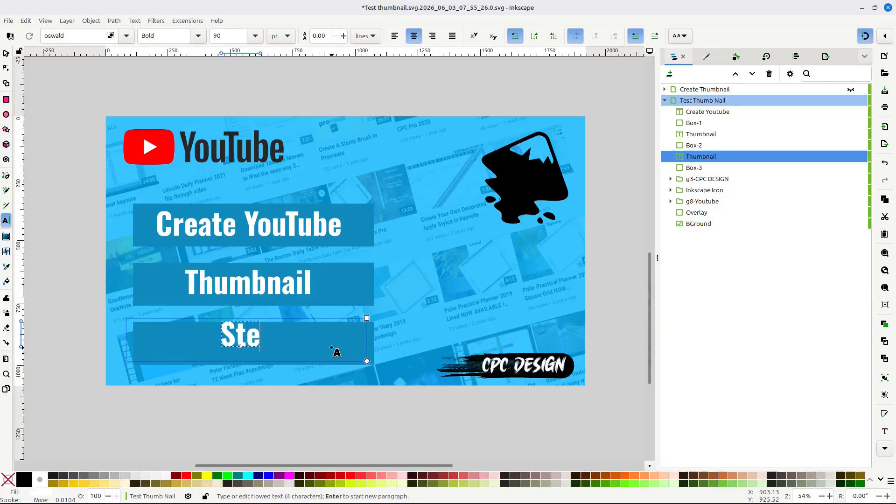
{"action": "type", "text": "p b"}
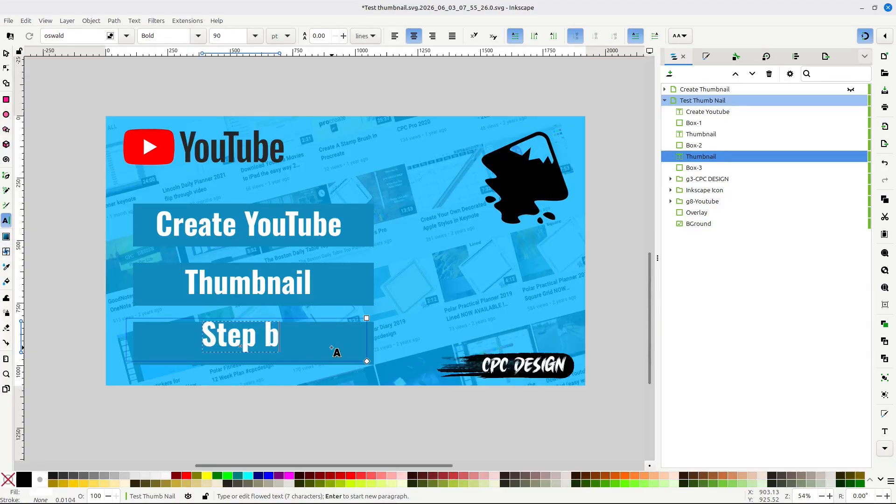
{"action": "type", "text": "y S"}
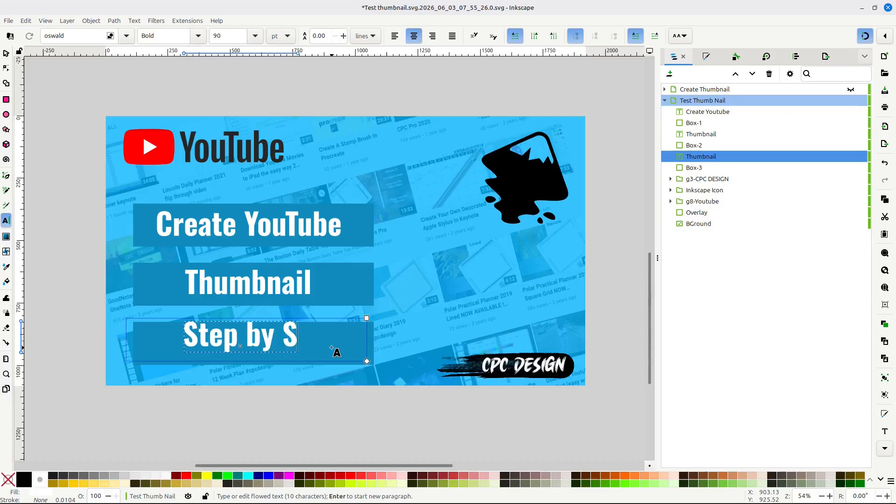
{"action": "type", "text": "tep"}
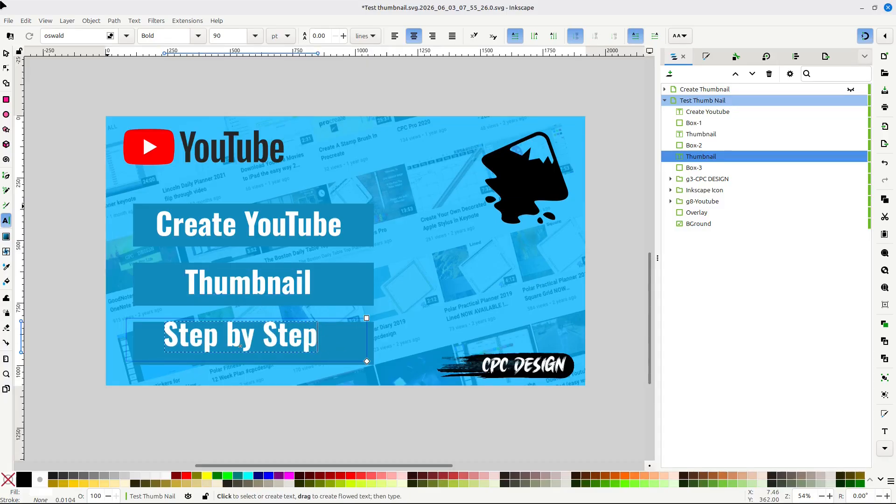
{"action": "left_click", "coordinate": [7, 55]}
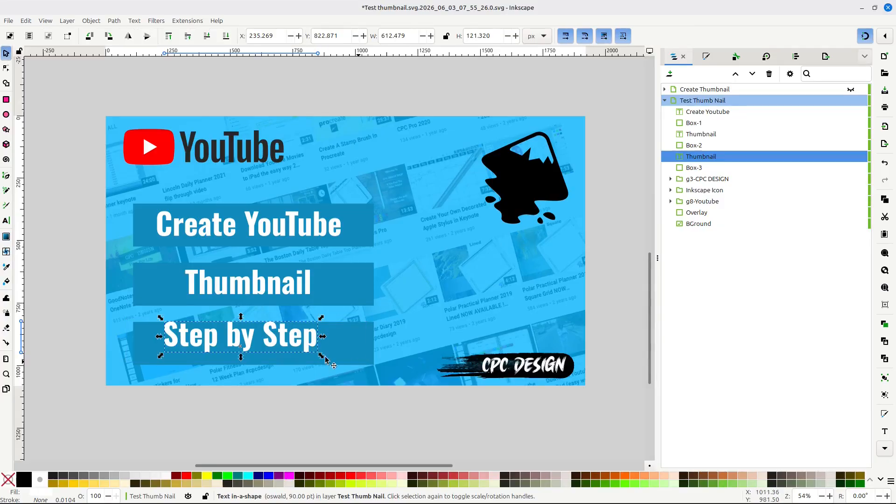
- Centre the Step by Step text within Box-3 by moving it to about X 276, Y 850 px
{"action": "left_click_drag", "start_coordinate": [270, 349], "coordinate": [282, 349]}
{"action": "key", "text": "Down"}
{"action": "key", "text": "Down"}
{"action": "key", "text": "Down"}
{"action": "key", "text": "Down"}
{"action": "key", "text": "Down"}
{"action": "key", "text": "Down"}
{"action": "key", "text": "Down"}
{"action": "key", "text": "Down"}
{"action": "key", "text": "Down"}
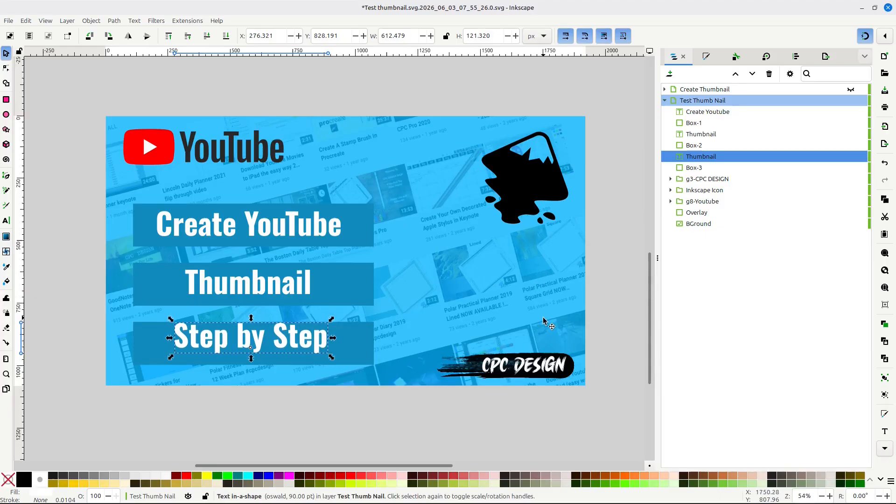
{"action": "key", "text": "Down"}
{"action": "key", "text": "Down"}
{"action": "key", "text": "Down"}
{"action": "key", "text": "Down"}
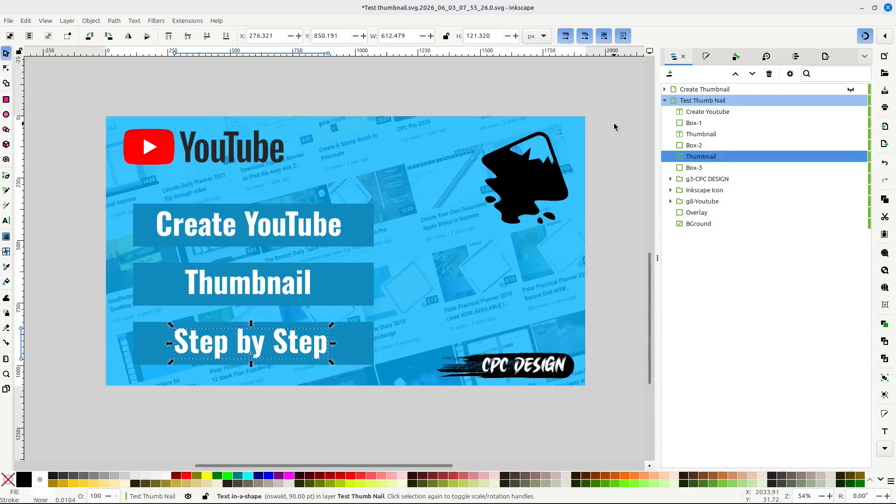
- Rename the text object directly above Box-3 in the Test Thumb Nail layer as Step by Step
{"action": "left_click", "coordinate": [697, 112]}
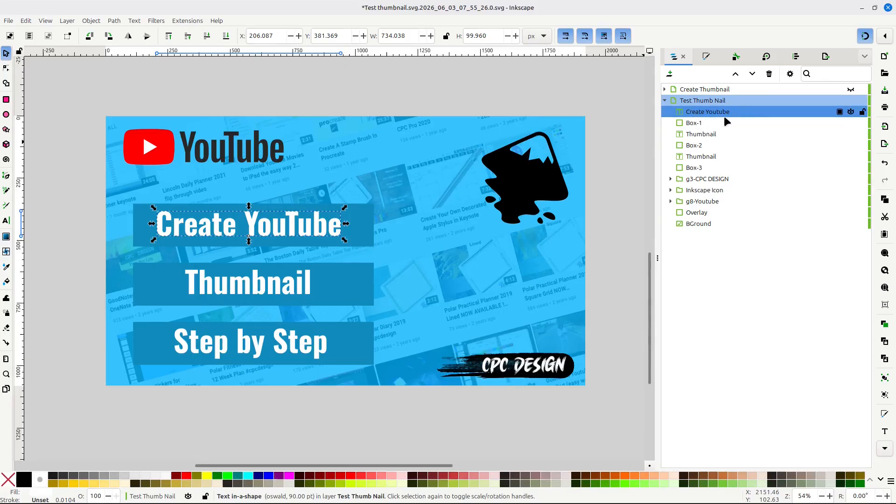
{"action": "left_click", "coordinate": [699, 134]}
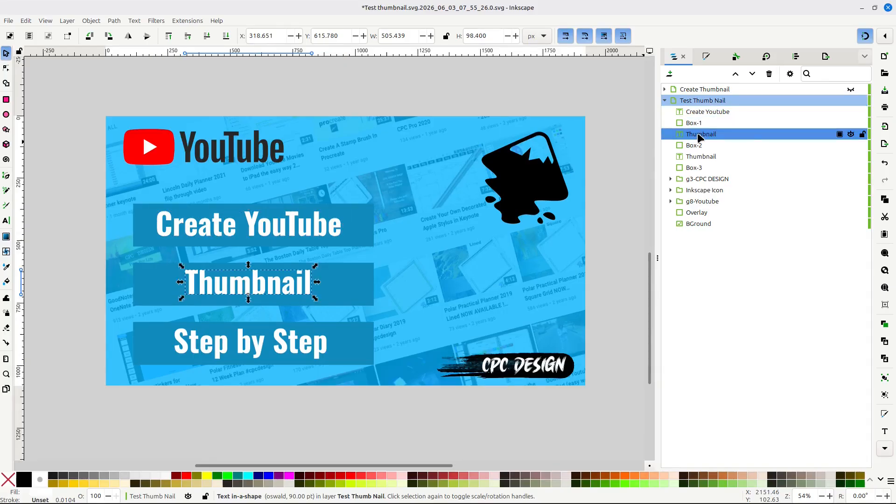
{"action": "left_click", "coordinate": [699, 157]}
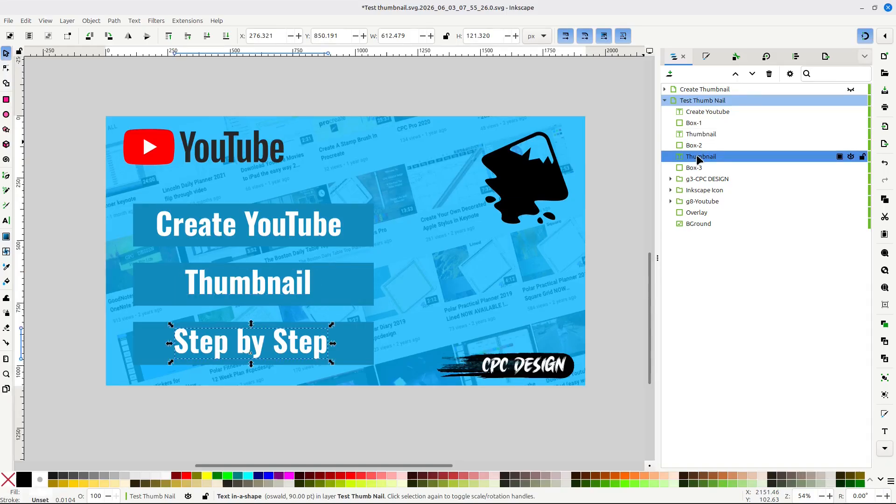
{"action": "double_click", "coordinate": [699, 158]}
{"action": "type", "text": "Step by Step"}
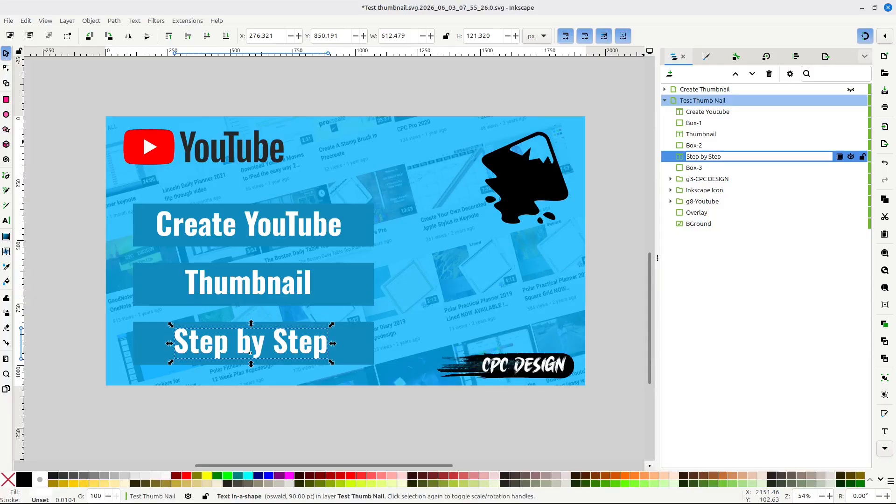
{"action": "key", "text": "Return"}
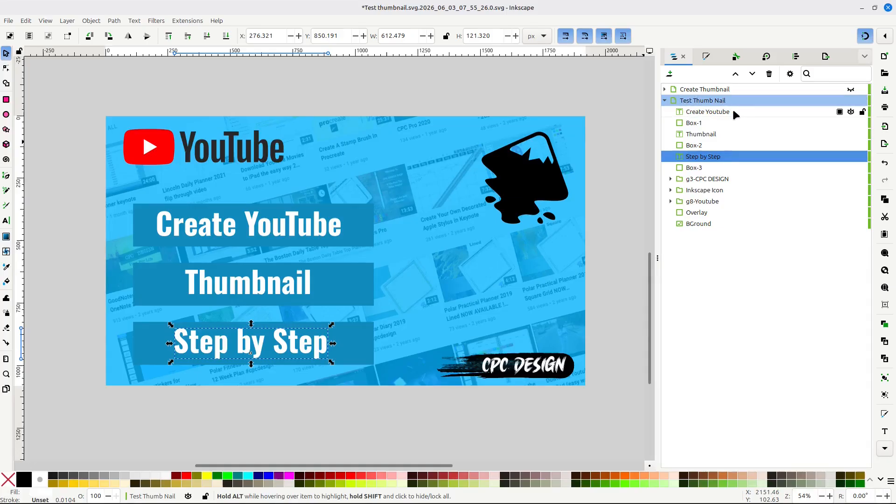
- Review the boxes, texts, logo groups, Overlay and BGround in the Test Thumb Nail layer by selecting them individually, and clear the selection
{"action": "left_click", "coordinate": [699, 125]}
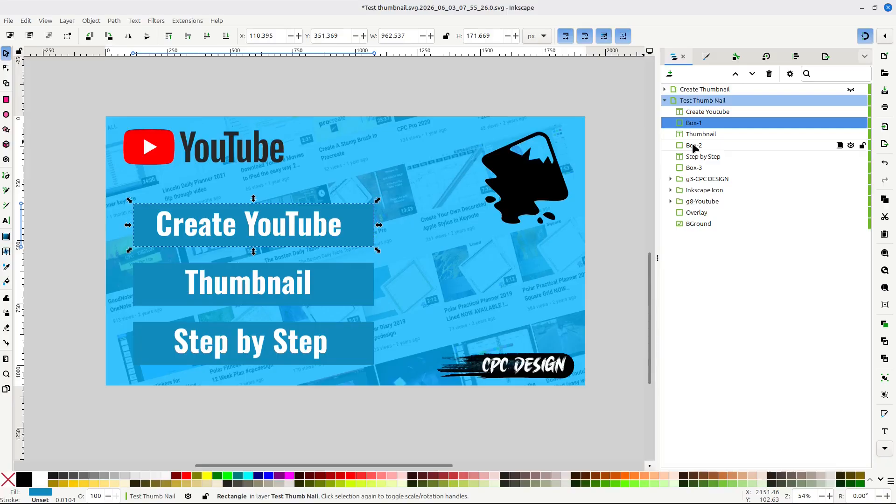
{"action": "left_click", "coordinate": [693, 144]}
{"action": "left_click", "coordinate": [695, 168]}
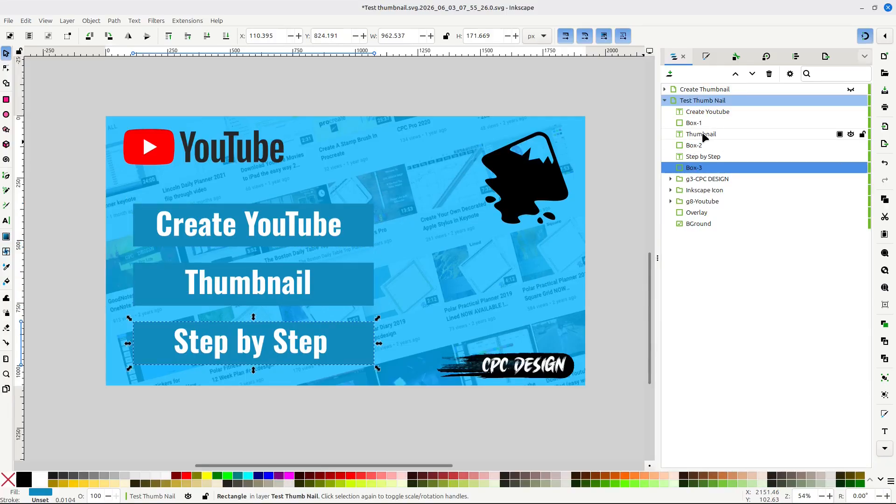
{"action": "left_click", "coordinate": [702, 133]}
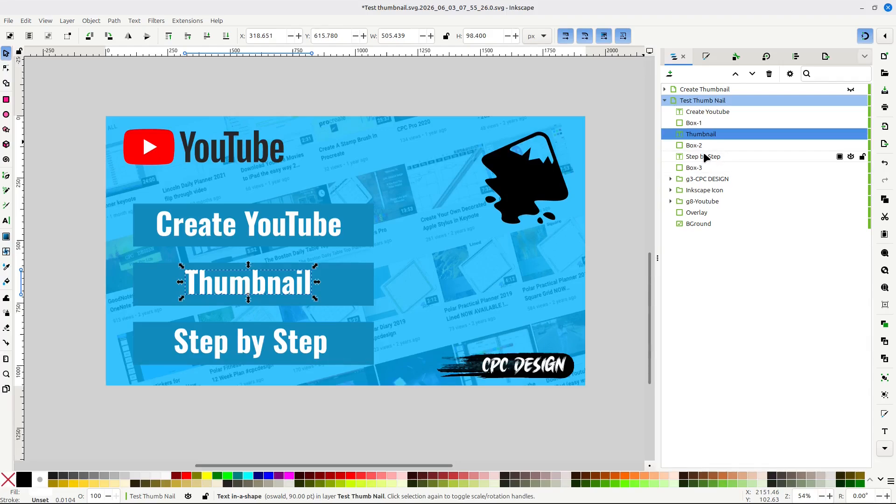
{"action": "left_click", "coordinate": [703, 156]}
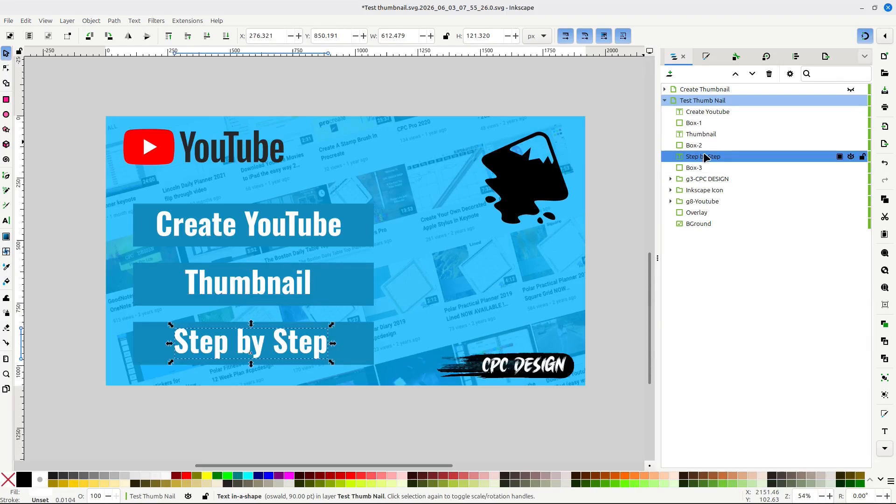
{"action": "left_click", "coordinate": [703, 179]}
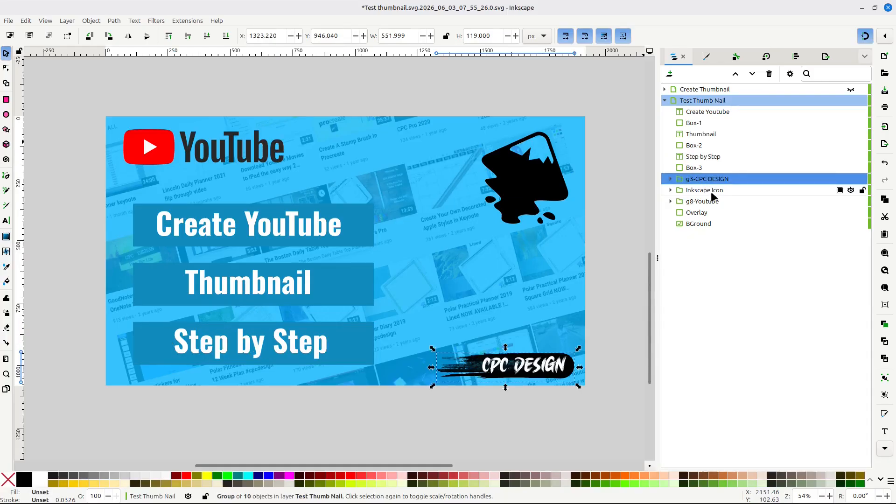
{"action": "left_click", "coordinate": [706, 191]}
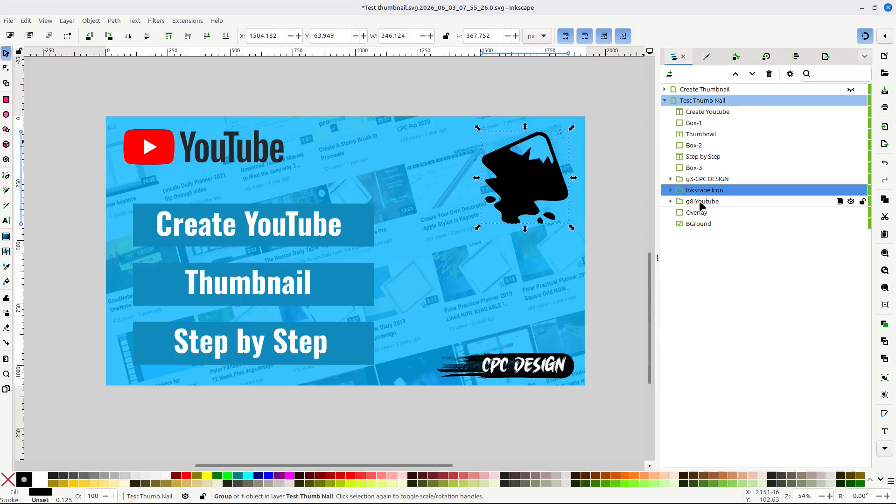
{"action": "left_click", "coordinate": [701, 206]}
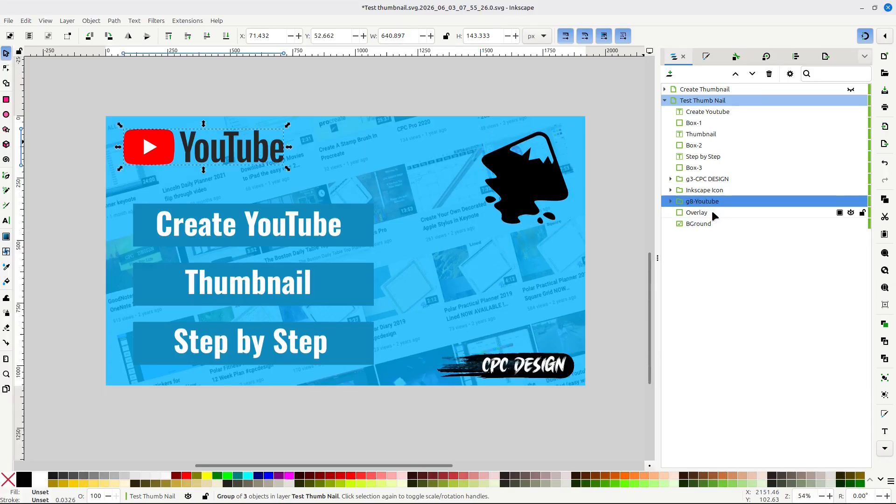
{"action": "left_click", "coordinate": [705, 214]}
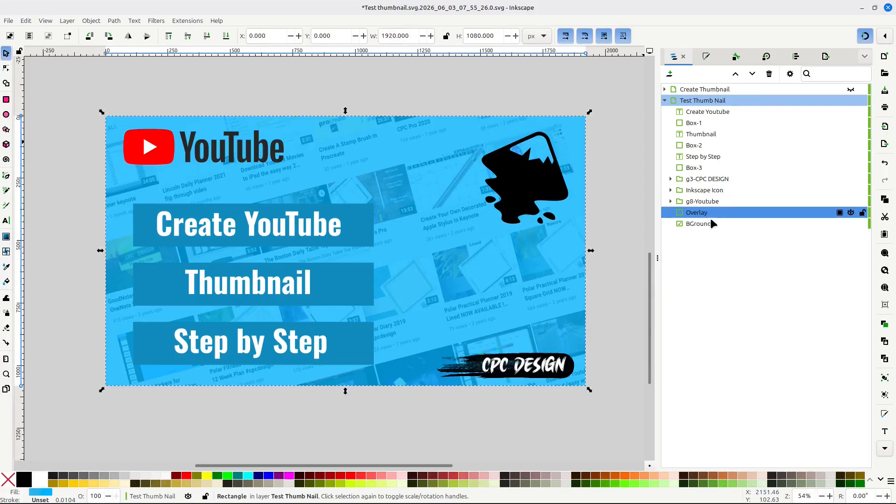
{"action": "left_click", "coordinate": [704, 227]}
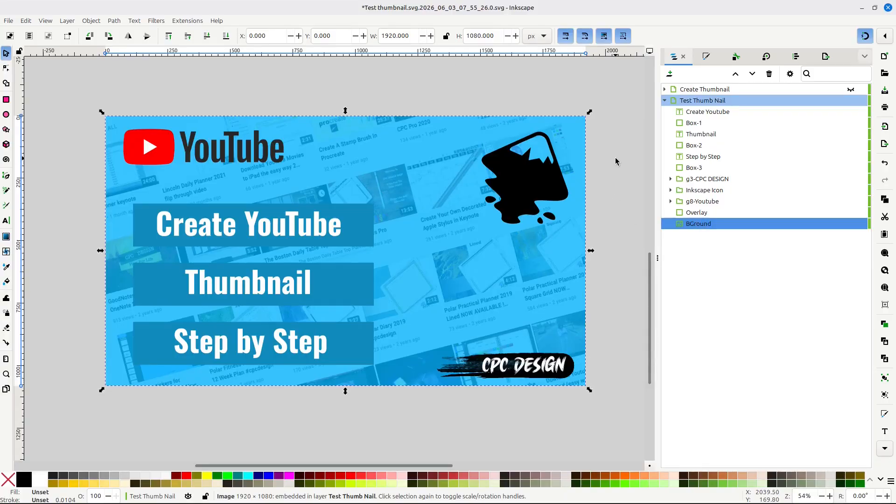
{"action": "left_click", "coordinate": [434, 77]}
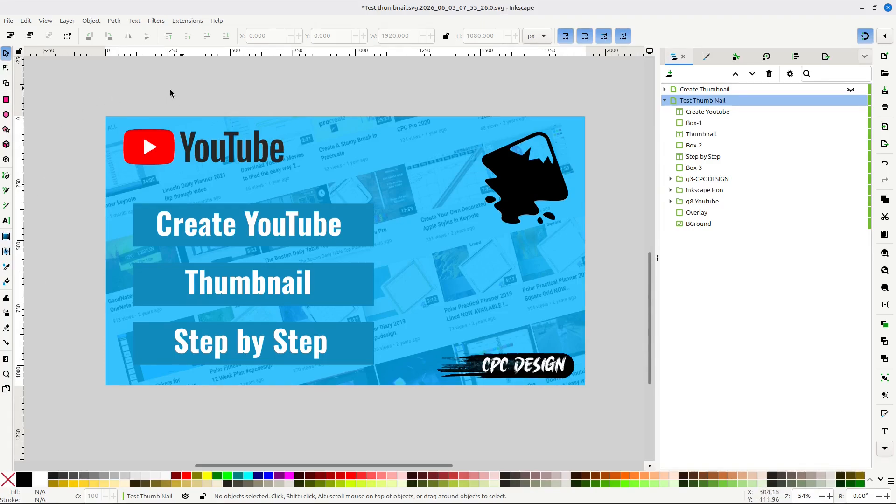
{"action": "left_click", "coordinate": [10, 21]}
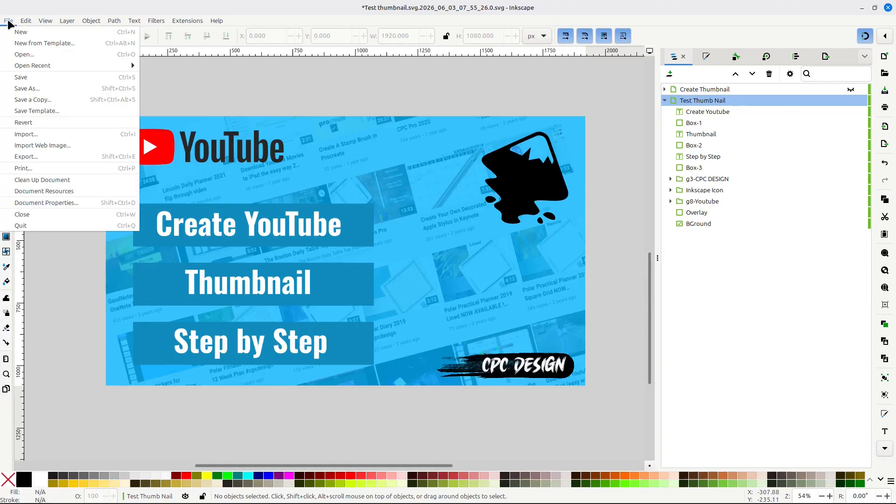
{"action": "left_click", "coordinate": [30, 157]}
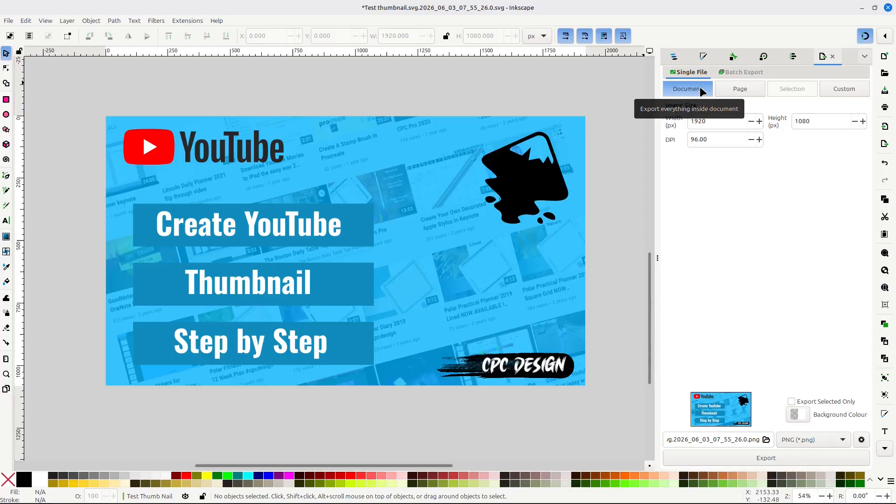
{"action": "left_click", "coordinate": [676, 57]}
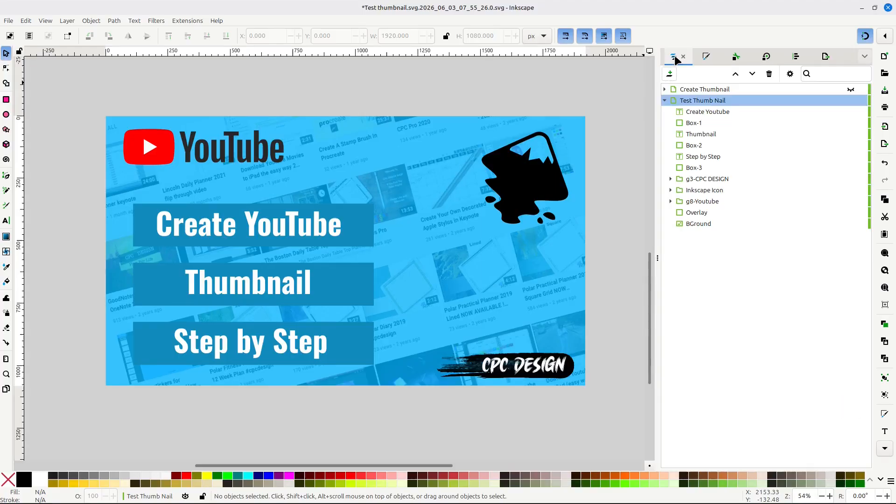
- Collapse and select the Test Thumb Nail layer, and set up a single-file export covering the whole document
{"action": "left_click", "coordinate": [665, 101]}
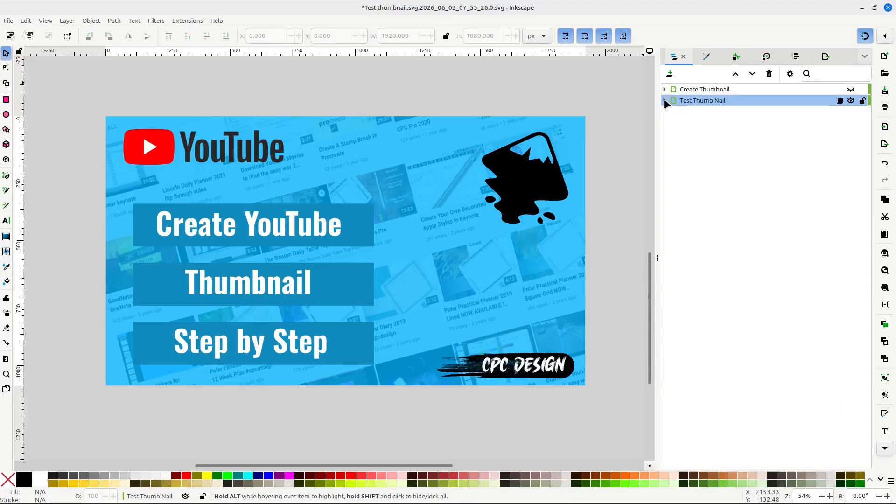
{"action": "left_click", "coordinate": [709, 100]}
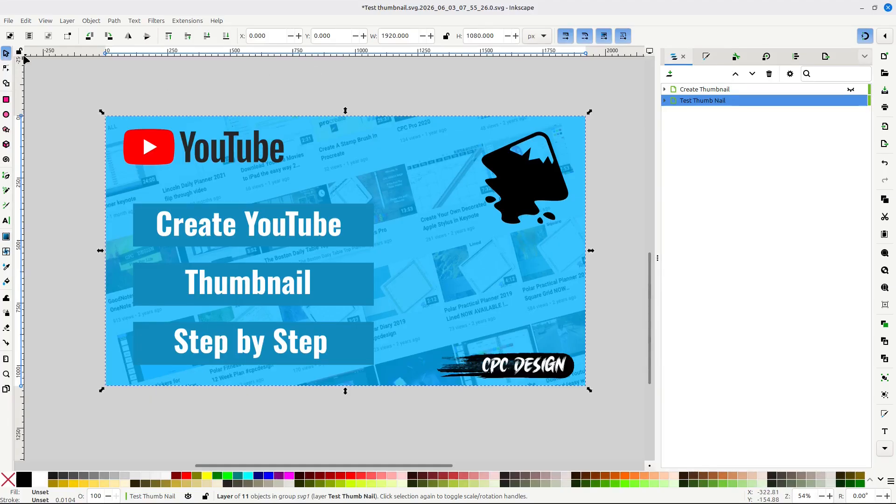
{"action": "left_click", "coordinate": [6, 22]}
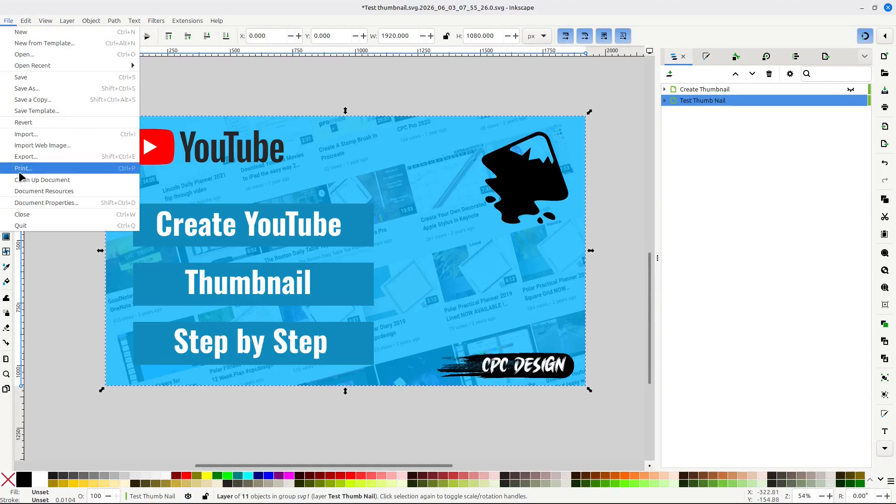
{"action": "left_click", "coordinate": [27, 156]}
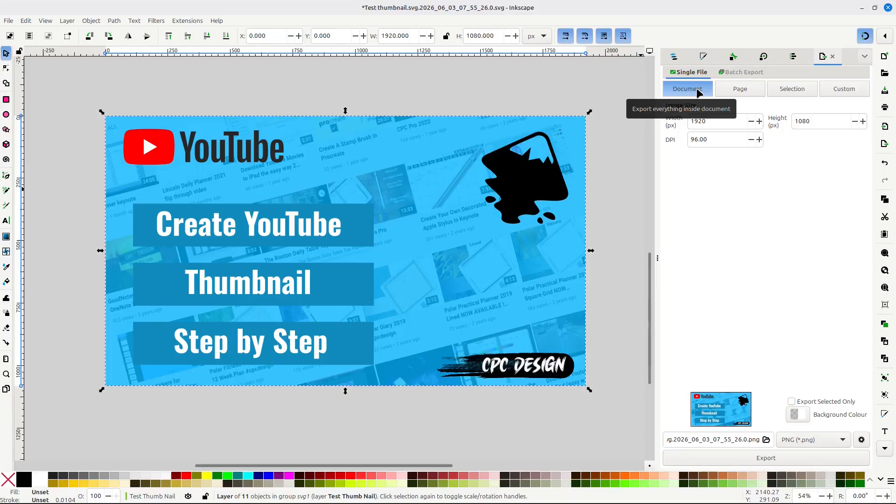
{"action": "left_click", "coordinate": [793, 89]}
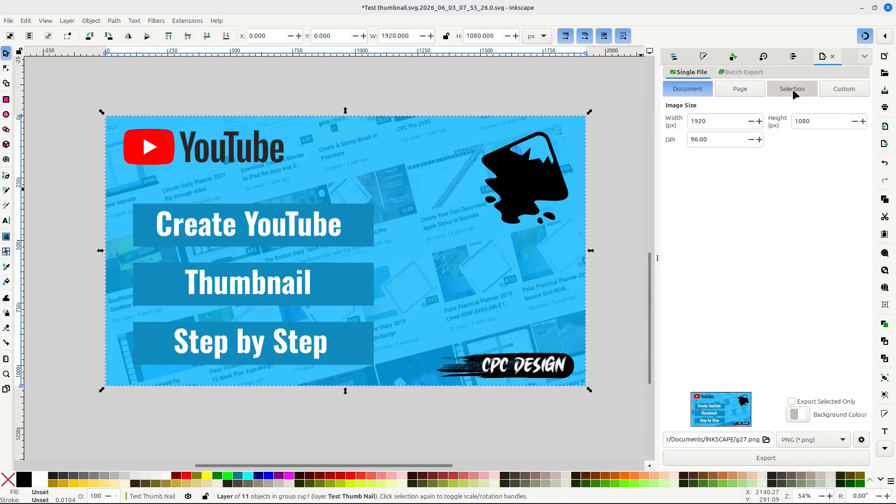
{"action": "left_click", "coordinate": [687, 90]}
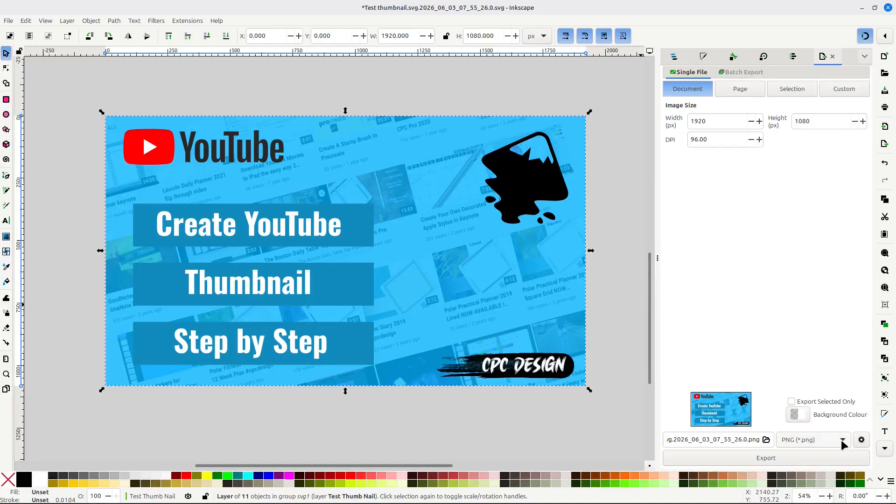
- Export the thumbnail as a PNG to the Desktop folder under the suggested file name
{"action": "left_click", "coordinate": [766, 440]}
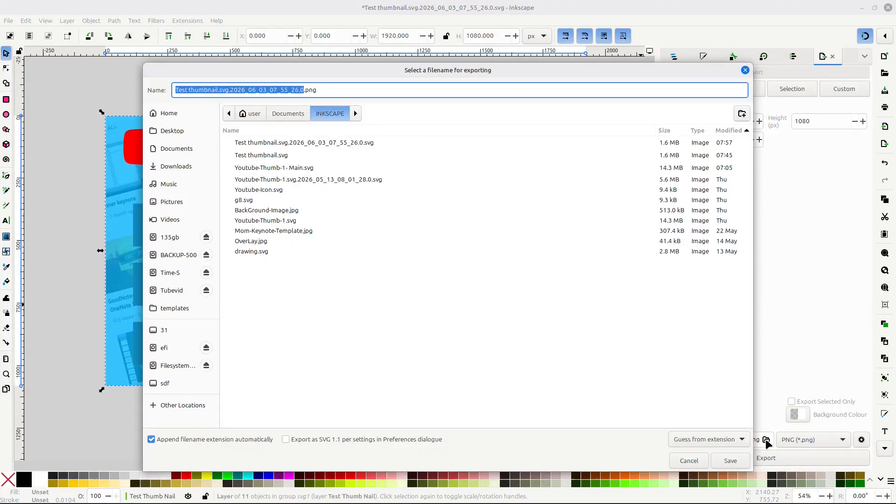
{"action": "left_click", "coordinate": [170, 130]}
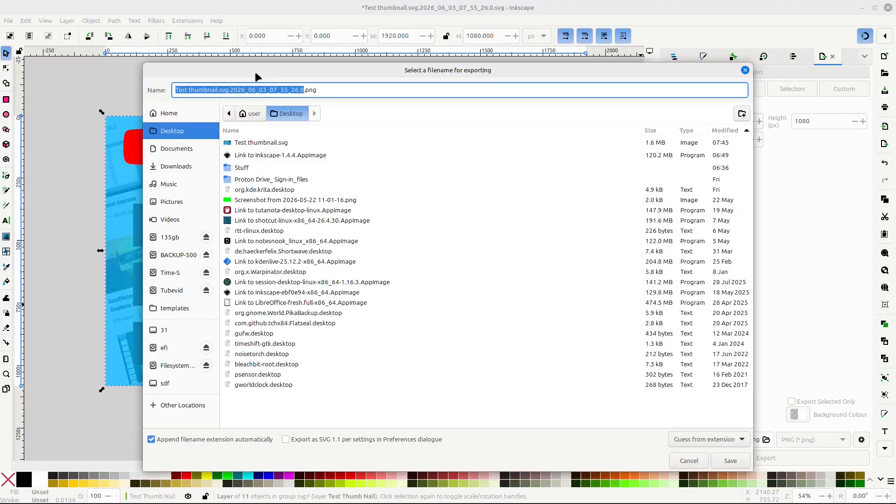
{"action": "left_click", "coordinate": [731, 462]}
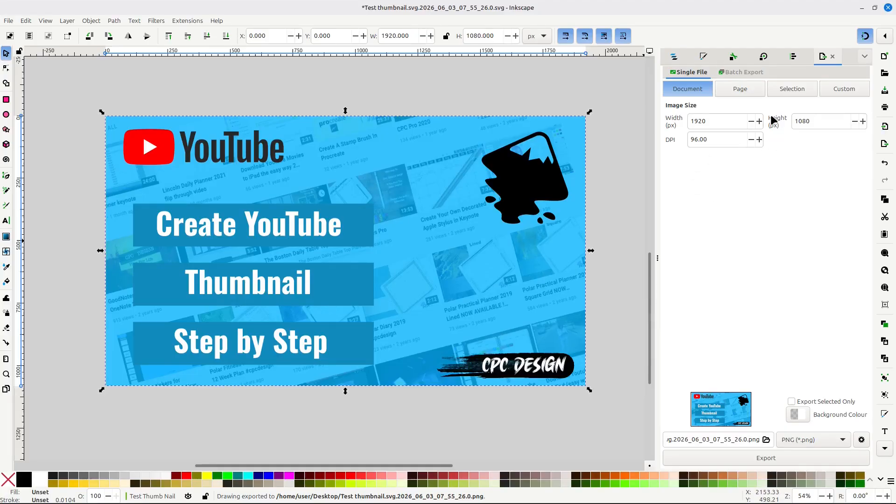
- Switch to the desktop and open the exported thumbnail PNG to check it
{"action": "left_click", "coordinate": [862, 9]}
{"action": "left_click", "coordinate": [94, 231]}
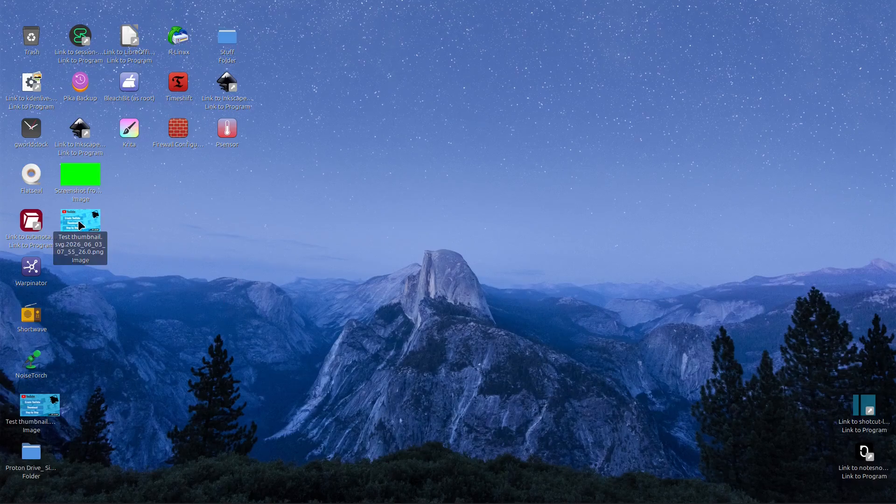
{"action": "double_click", "coordinate": [80, 223]}
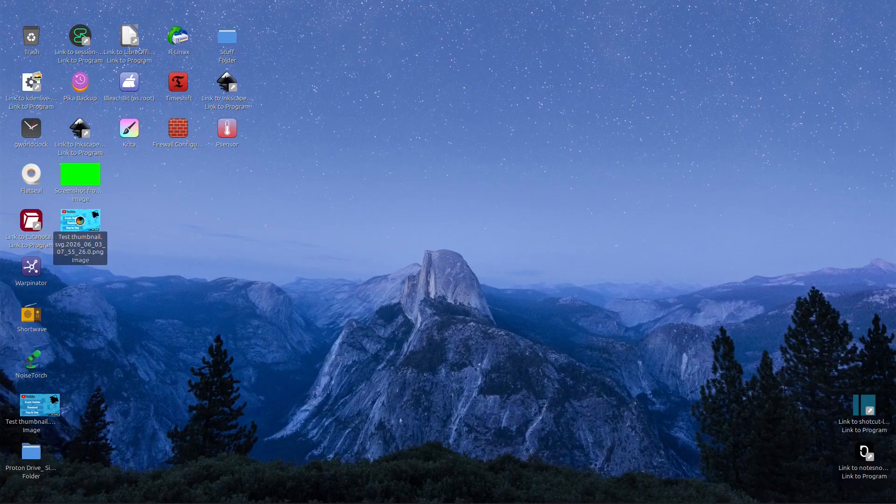